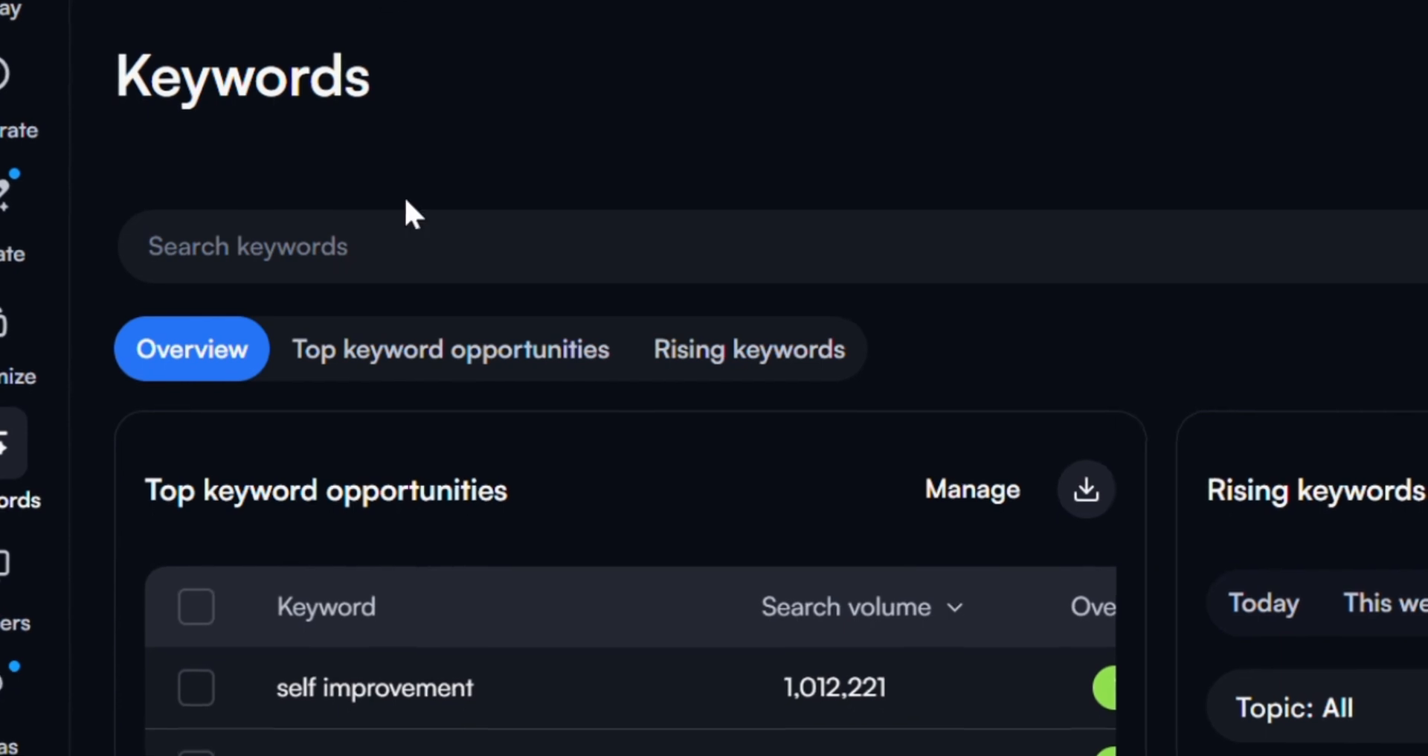
Search the keyword tool for "weight loss"
click(326, 254)
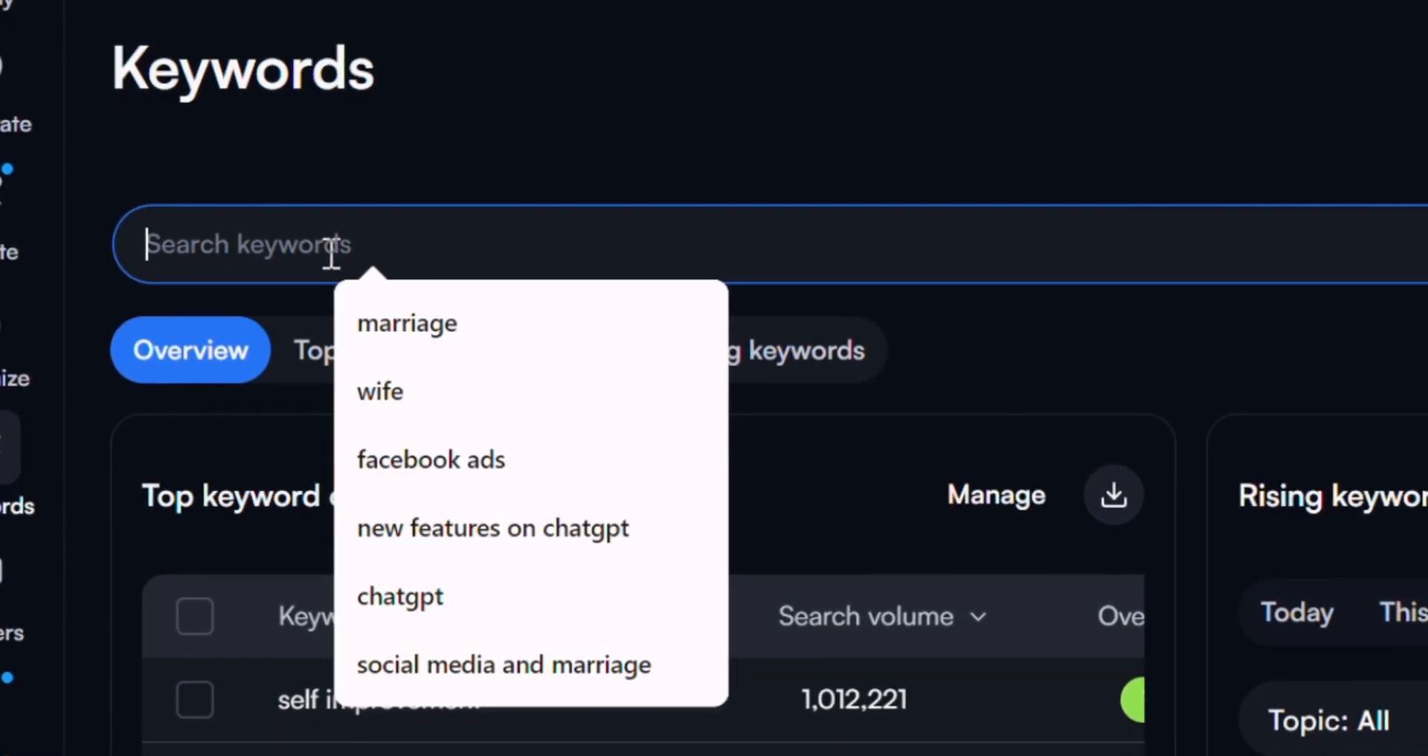
click(1097, 471)
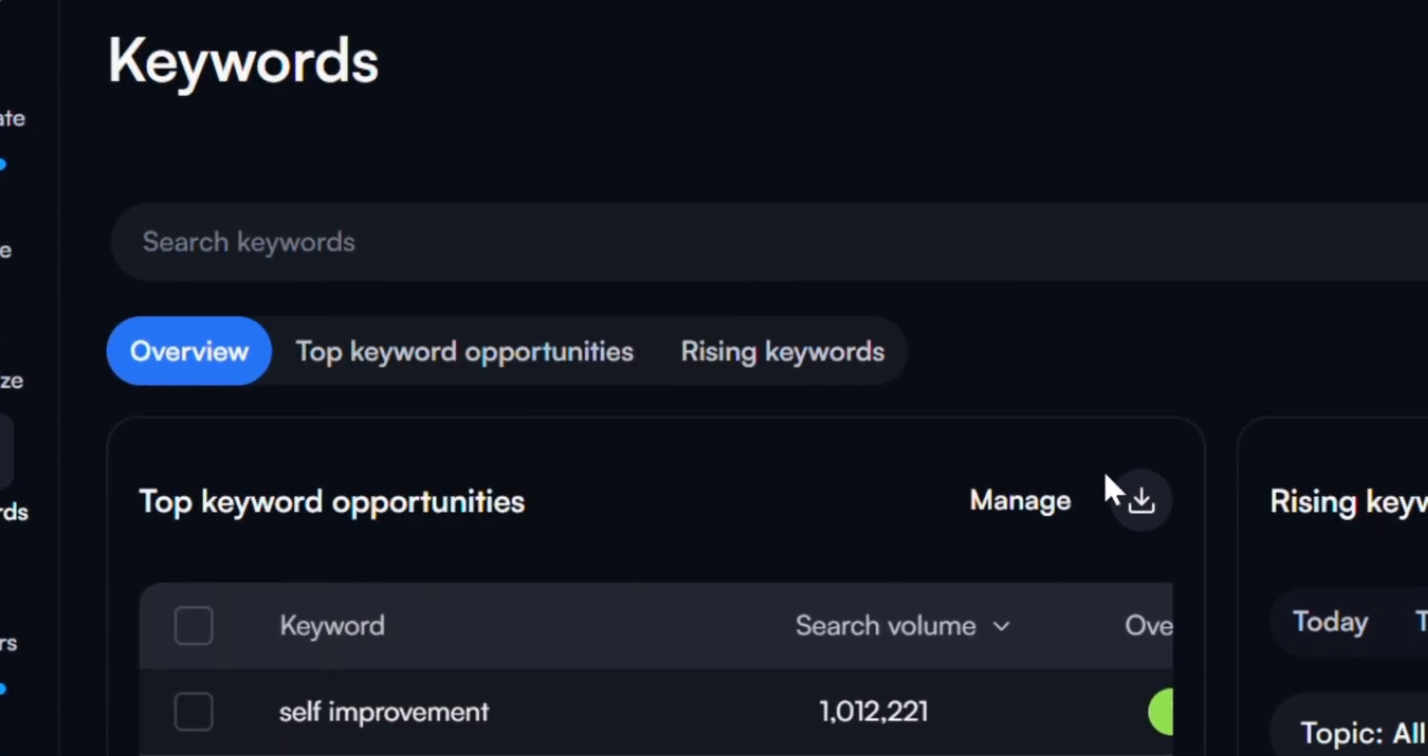
click(312, 247)
text(weigh)
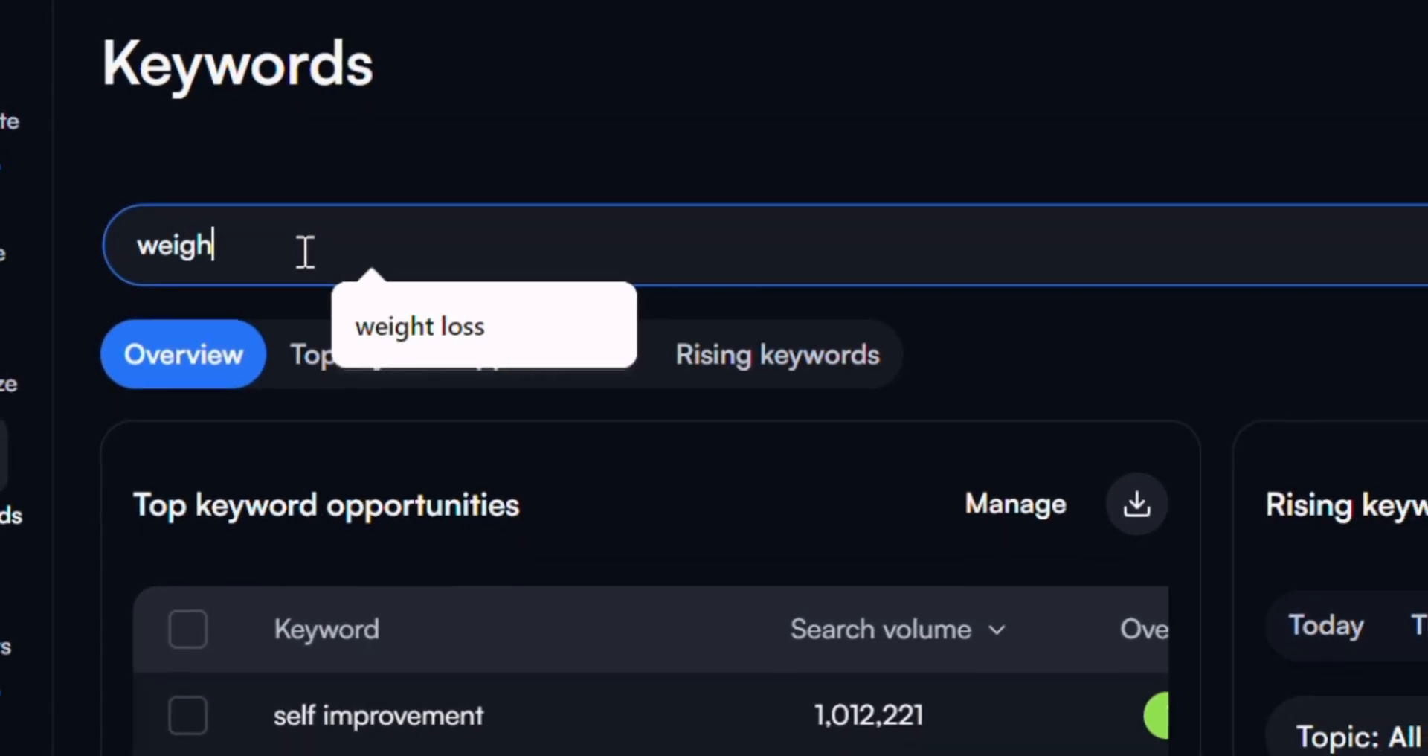
click(421, 326)
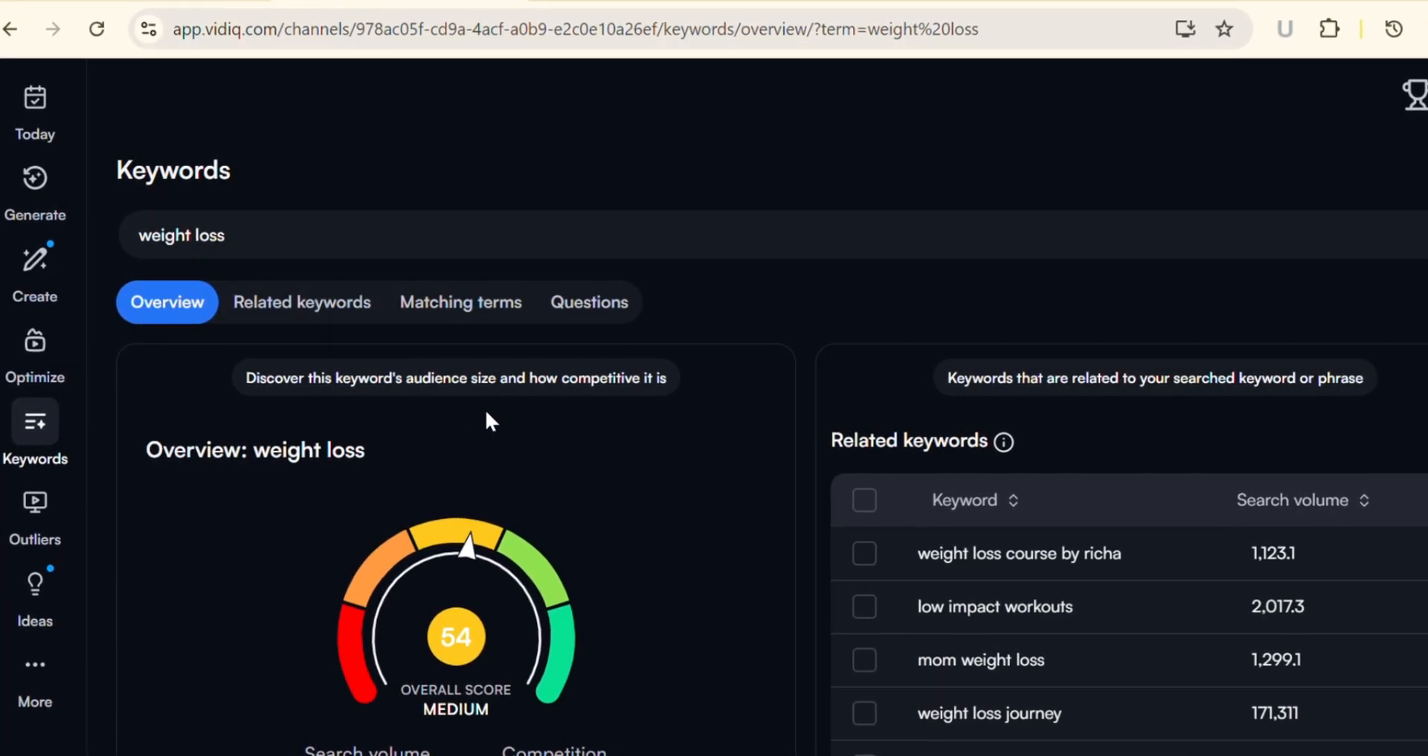
Examine the full matching terms and related keywords for "weight loss", comparing related score, search volume and competition
scroll(491, 420, down, 9)
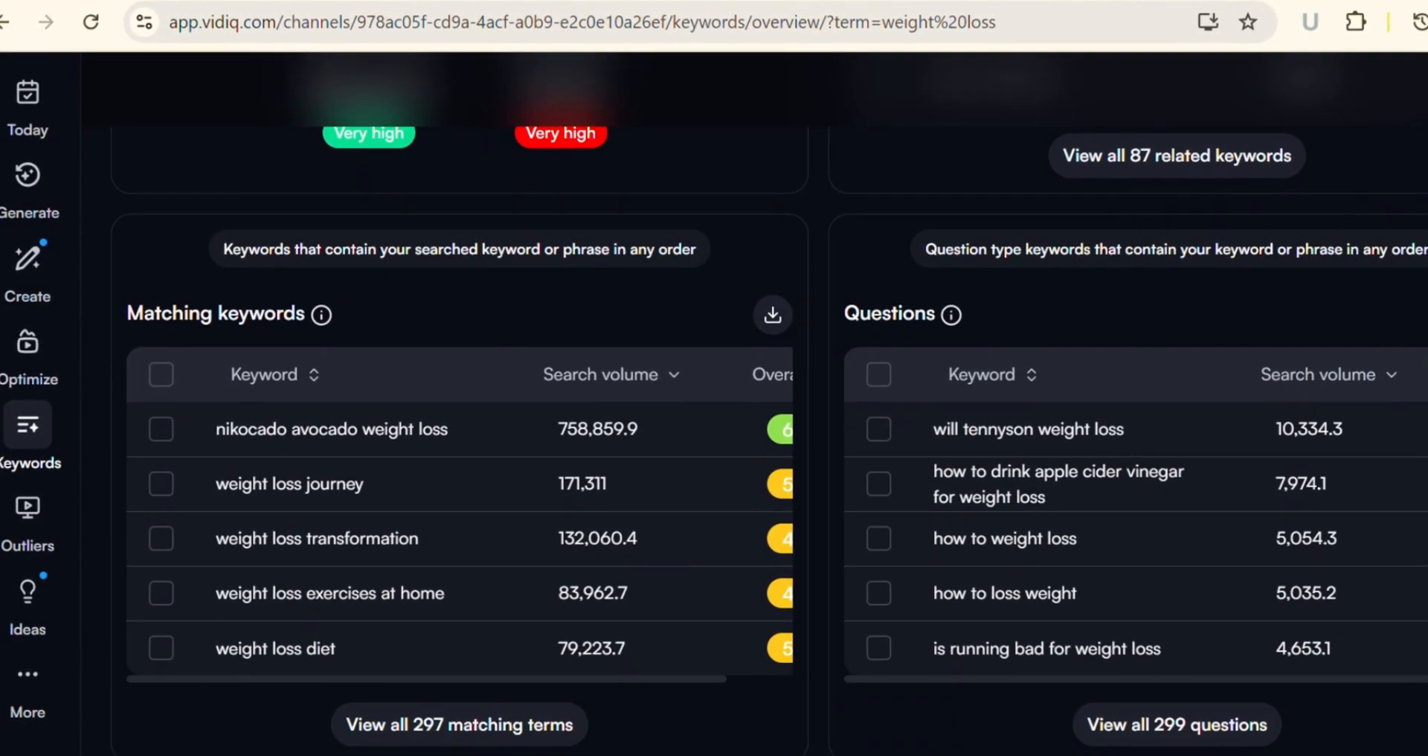
click(510, 736)
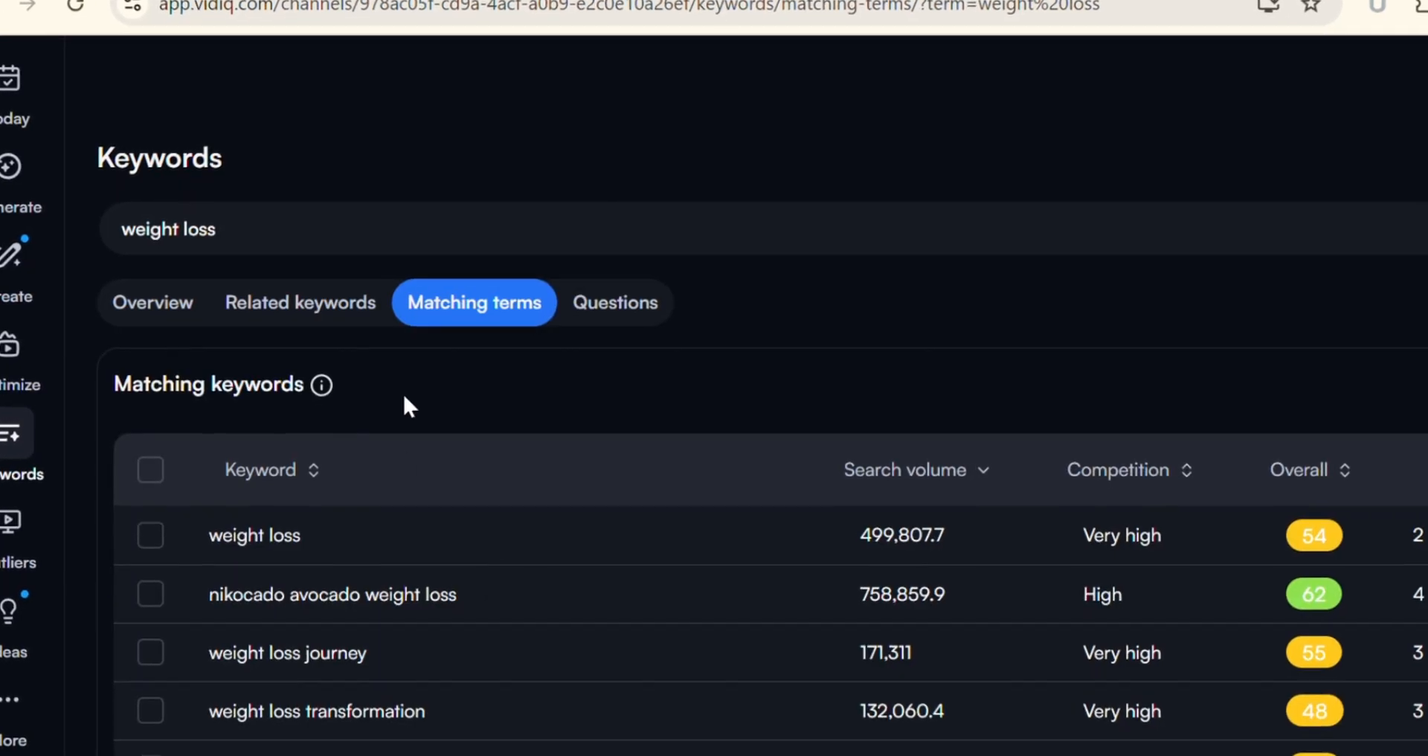
click(310, 315)
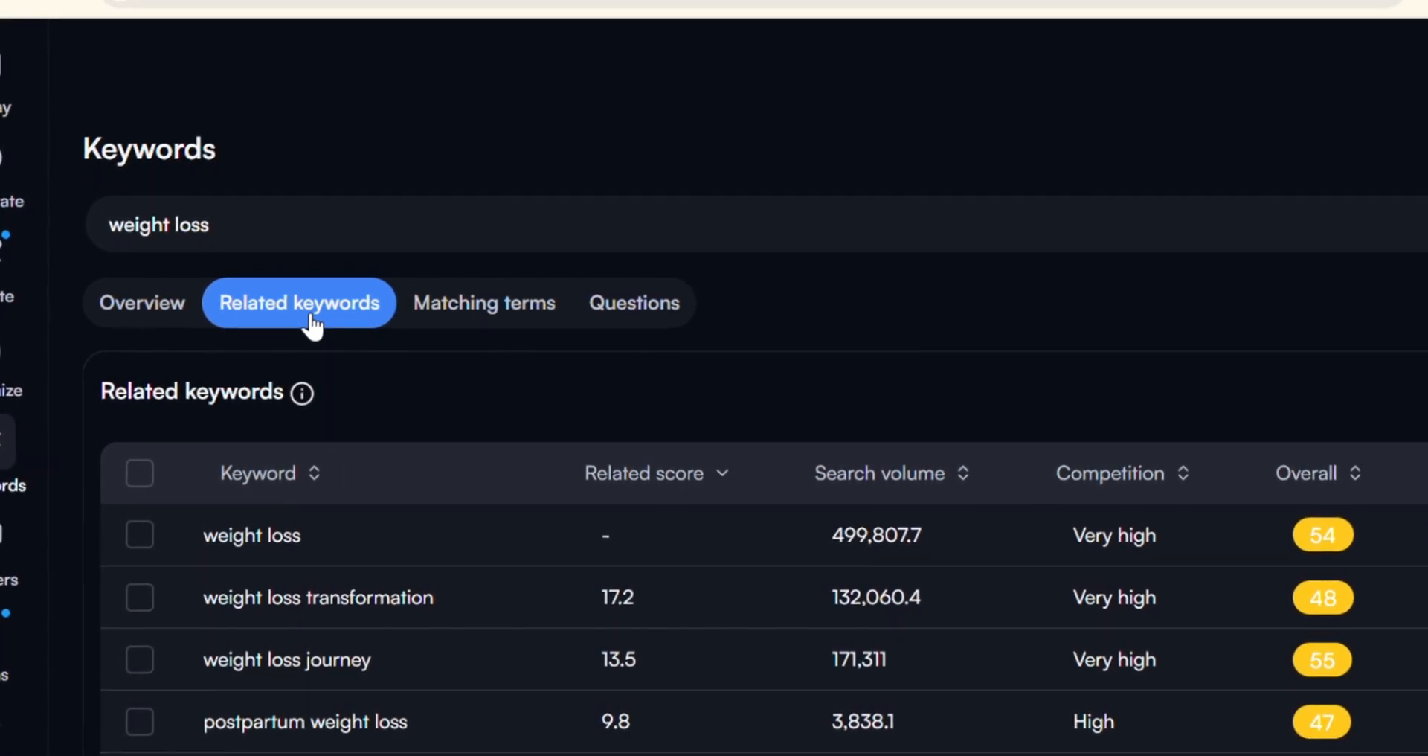
scroll(312, 325, down, 4)
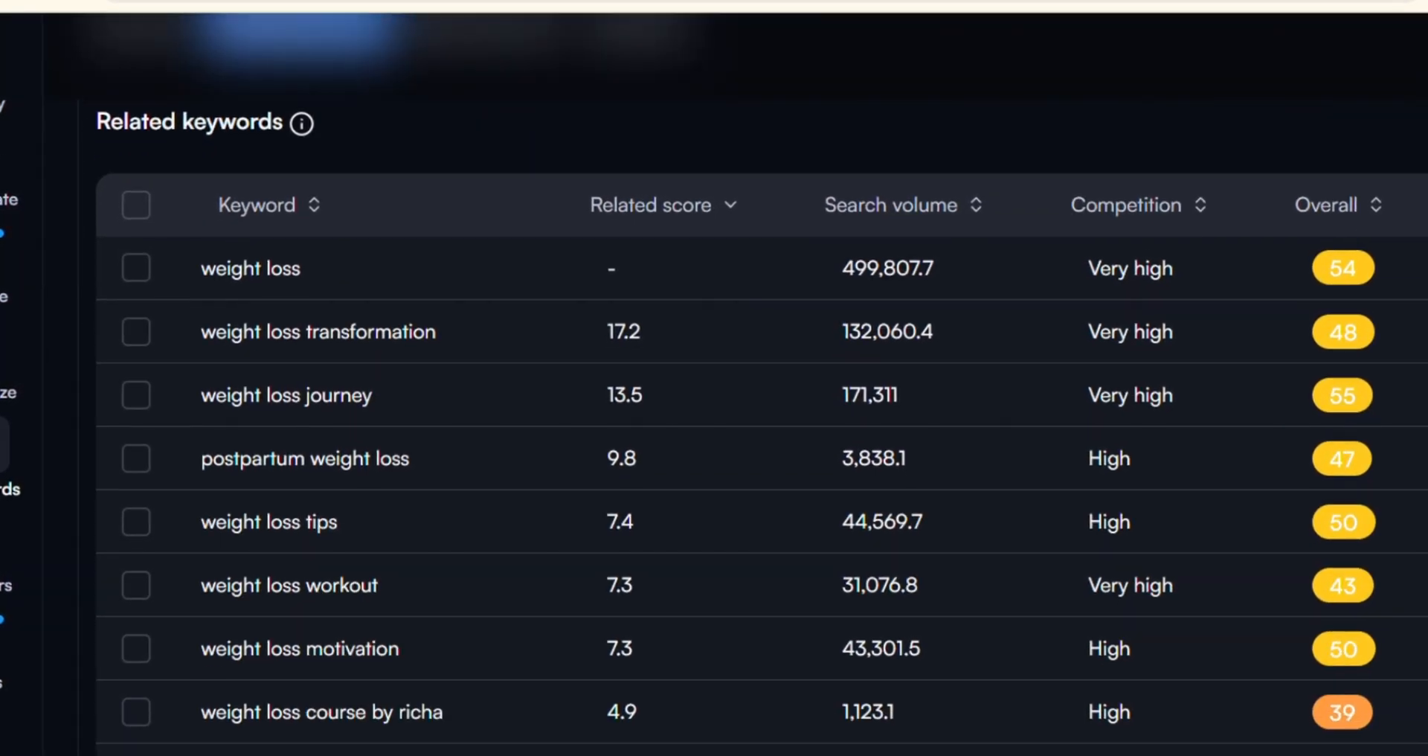
scroll(744, 417, down, 7)
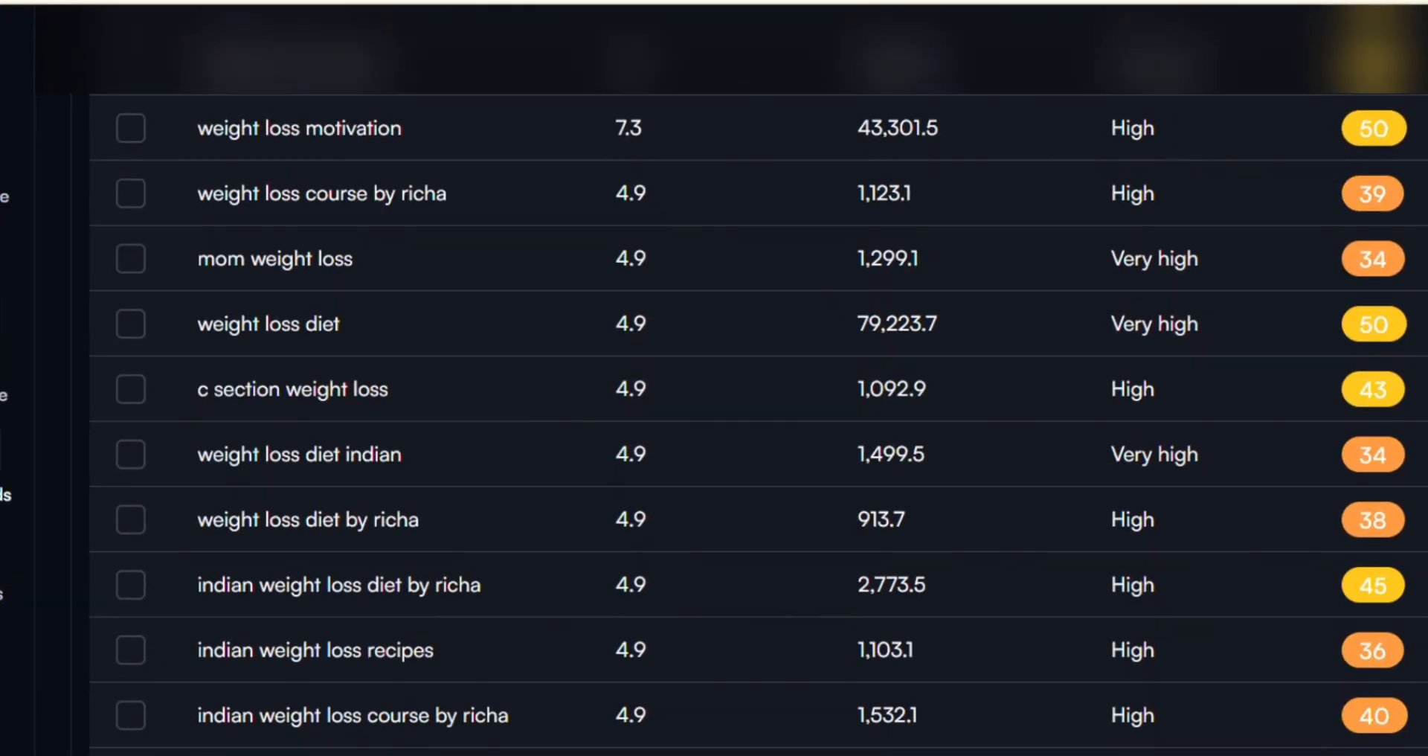
scroll(744, 417, down, 8)
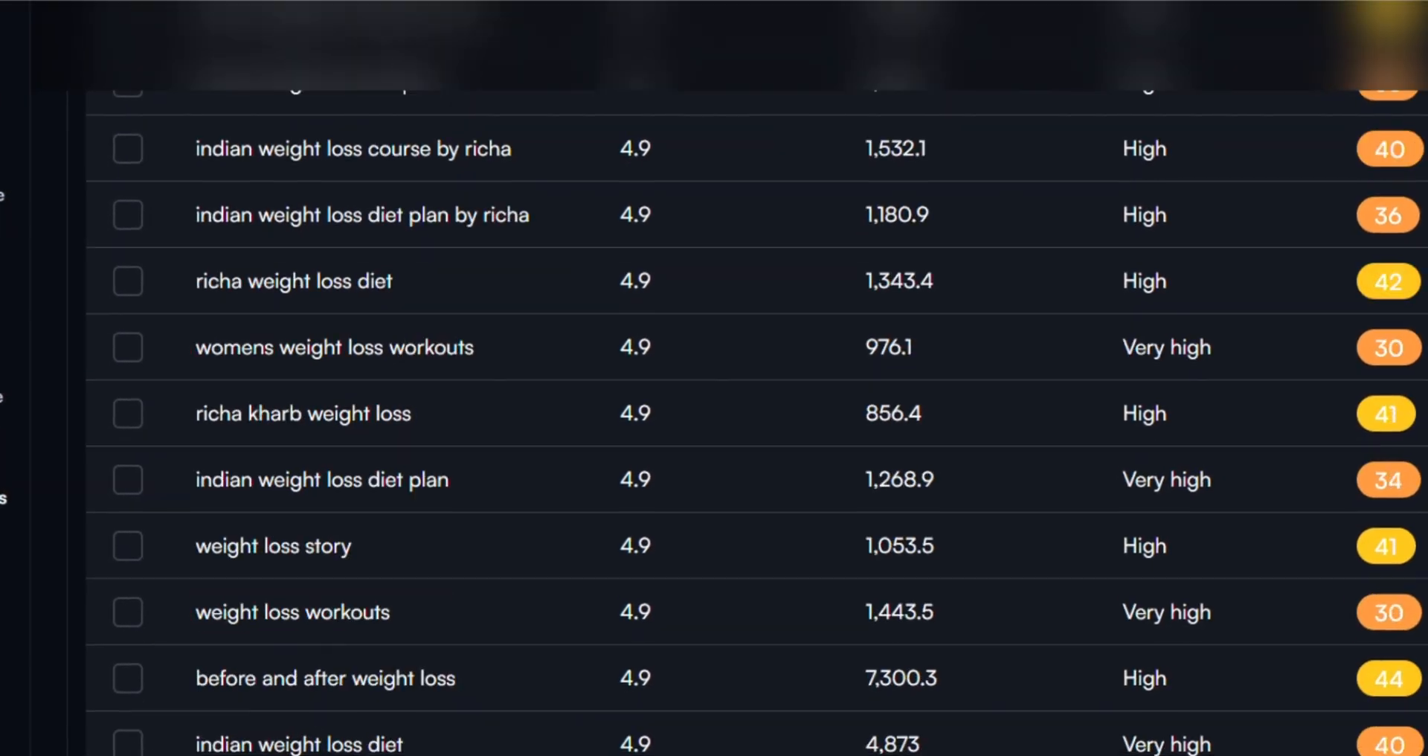
scroll(744, 416, up, 1)
scroll(744, 416, up, 18)
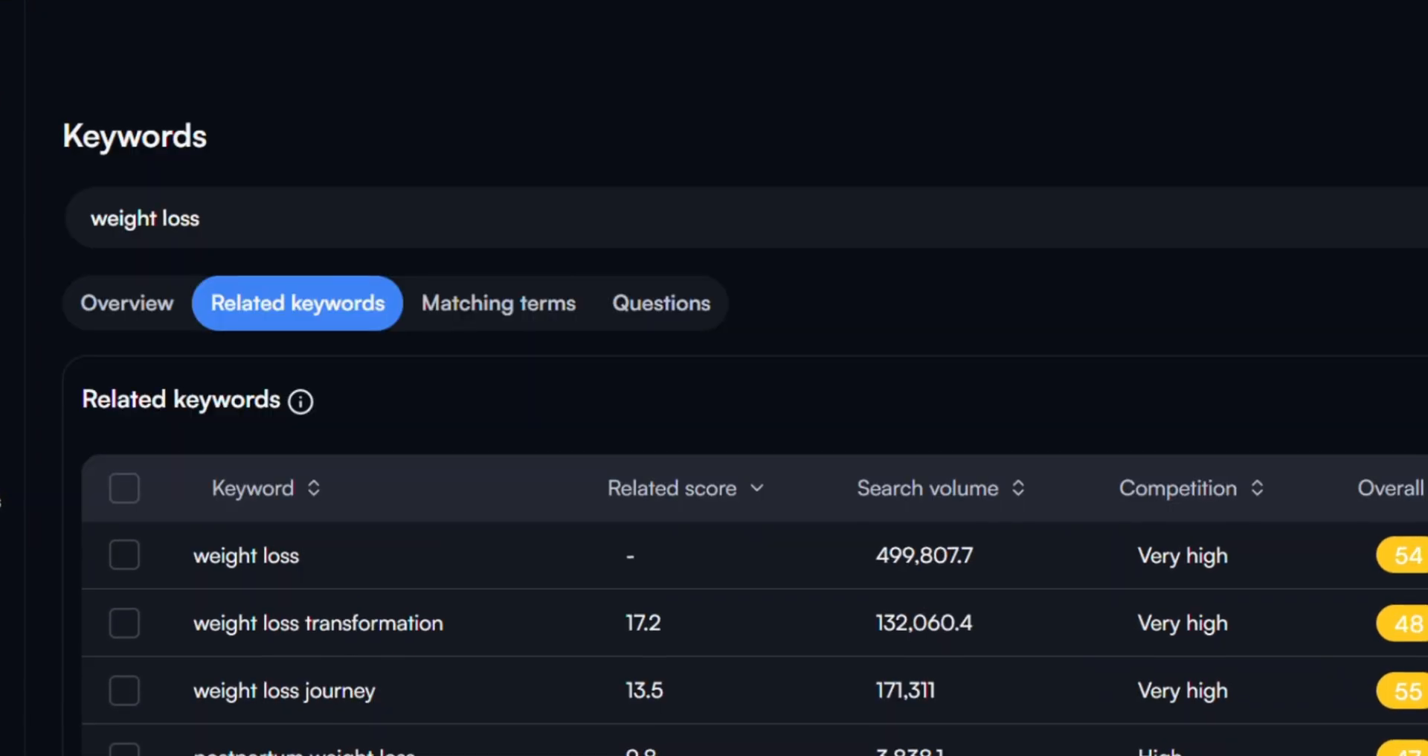
Replace the search term with "facebook ads" and look up that keyword's overview
click(201, 217)
key(BackSpace)
key(BackSpace)
key(BackSpace)
key(BackSpace)
key(BackSpace)
key(BackSpace)
key(BackSpace)
key(BackSpace)
key(BackSpace)
key(BackSpace)
key(BackSpace)
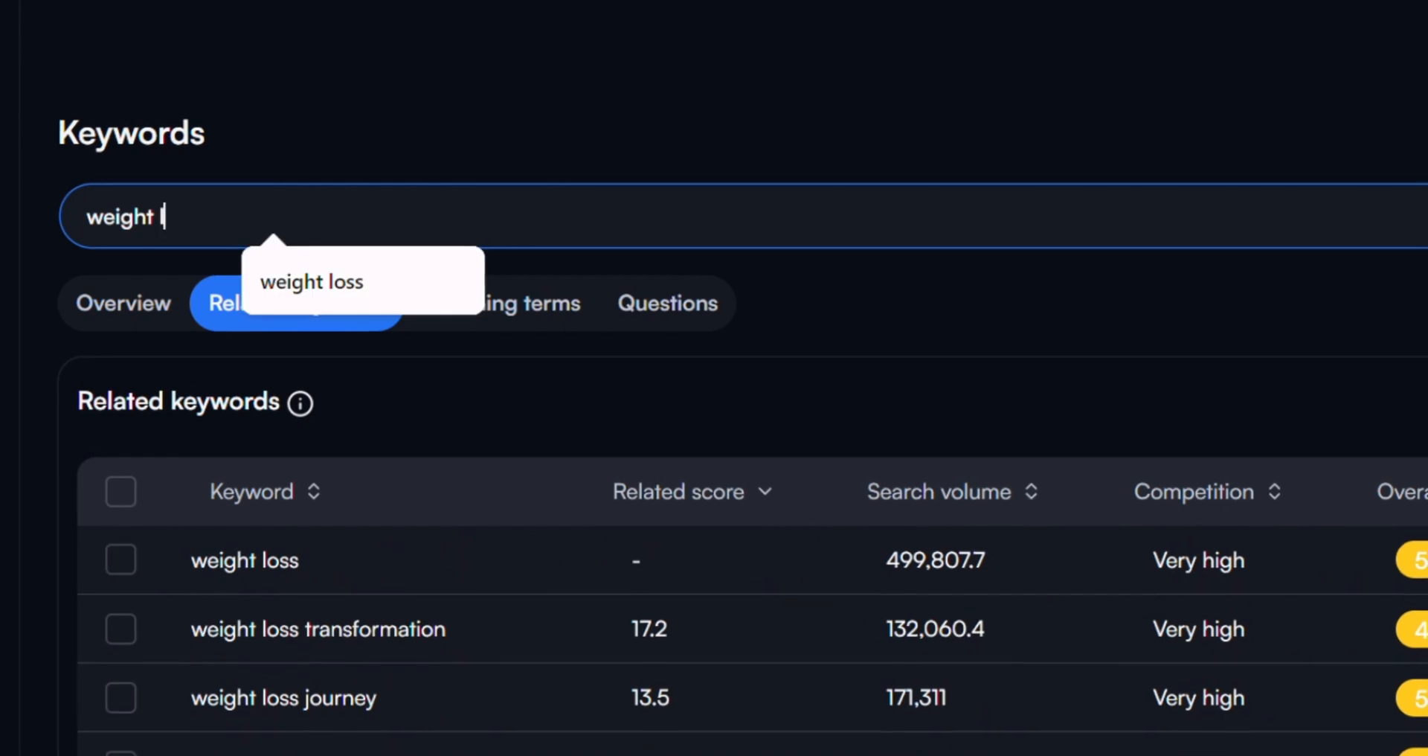
text(face)
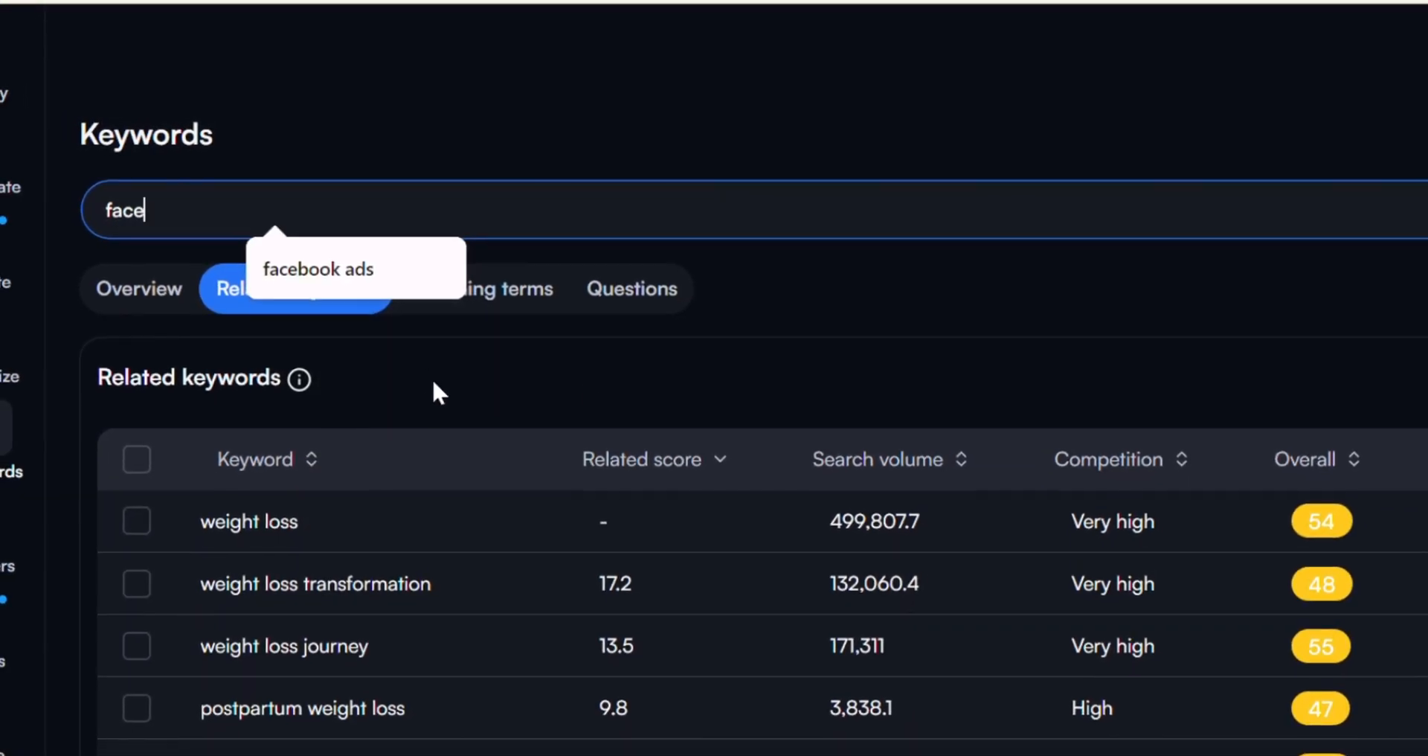
click(327, 269)
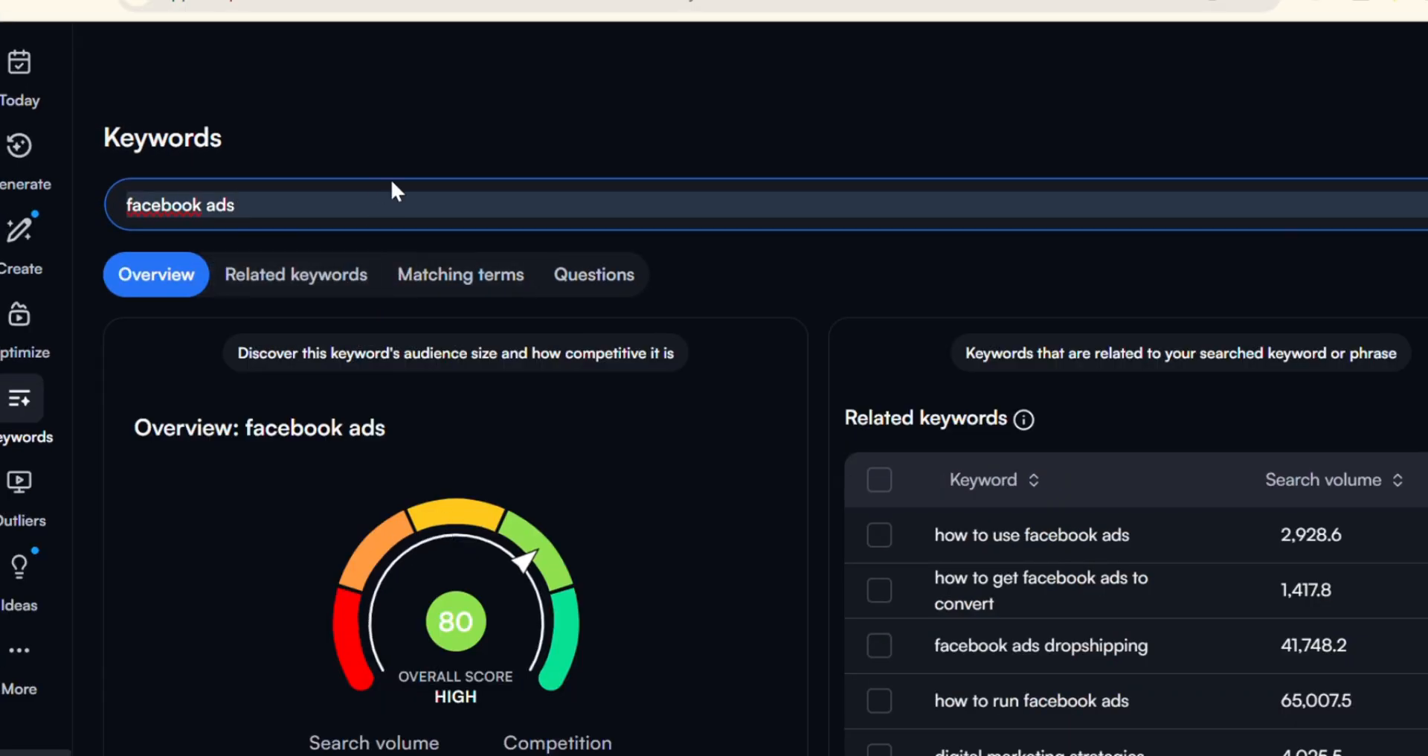
Compare the related keywords and matching terms for "facebook ads" by search volume, competition and overall score
click(367, 283)
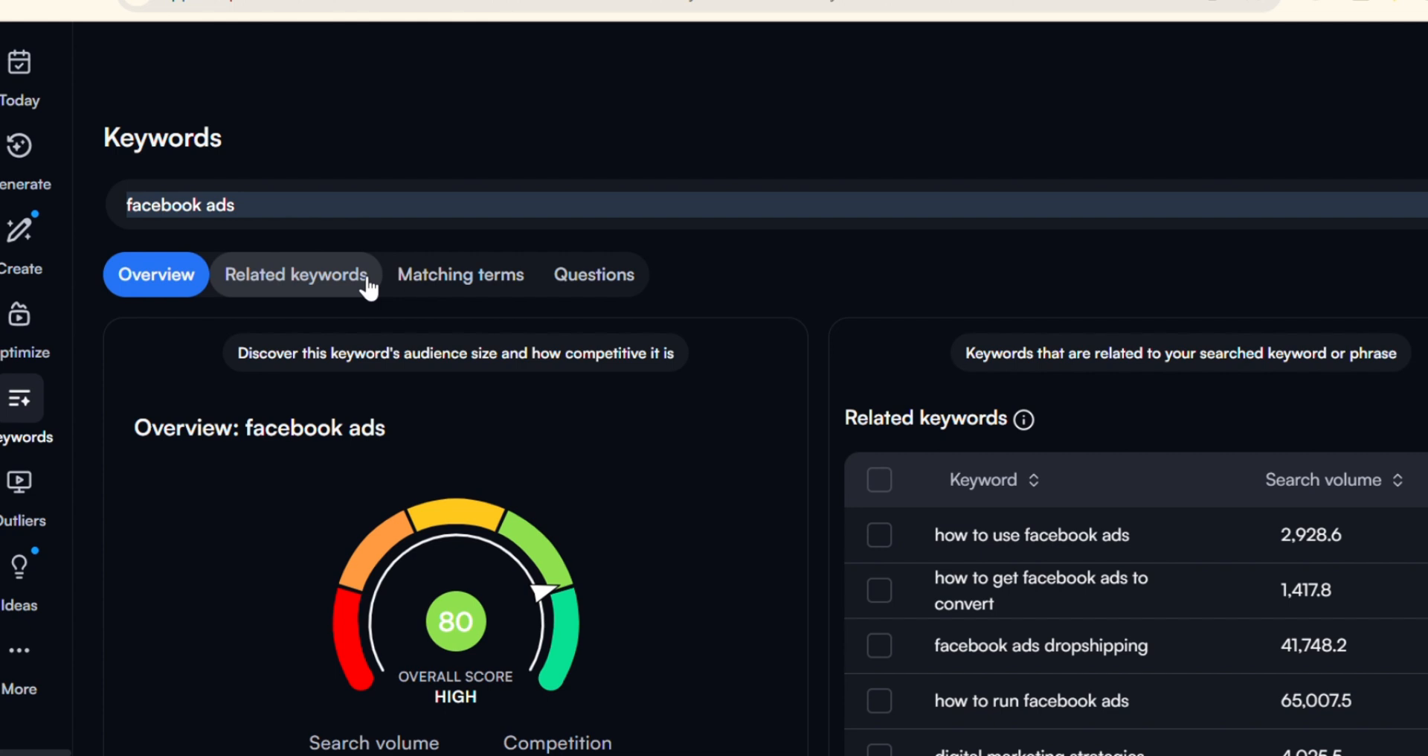
click(367, 283)
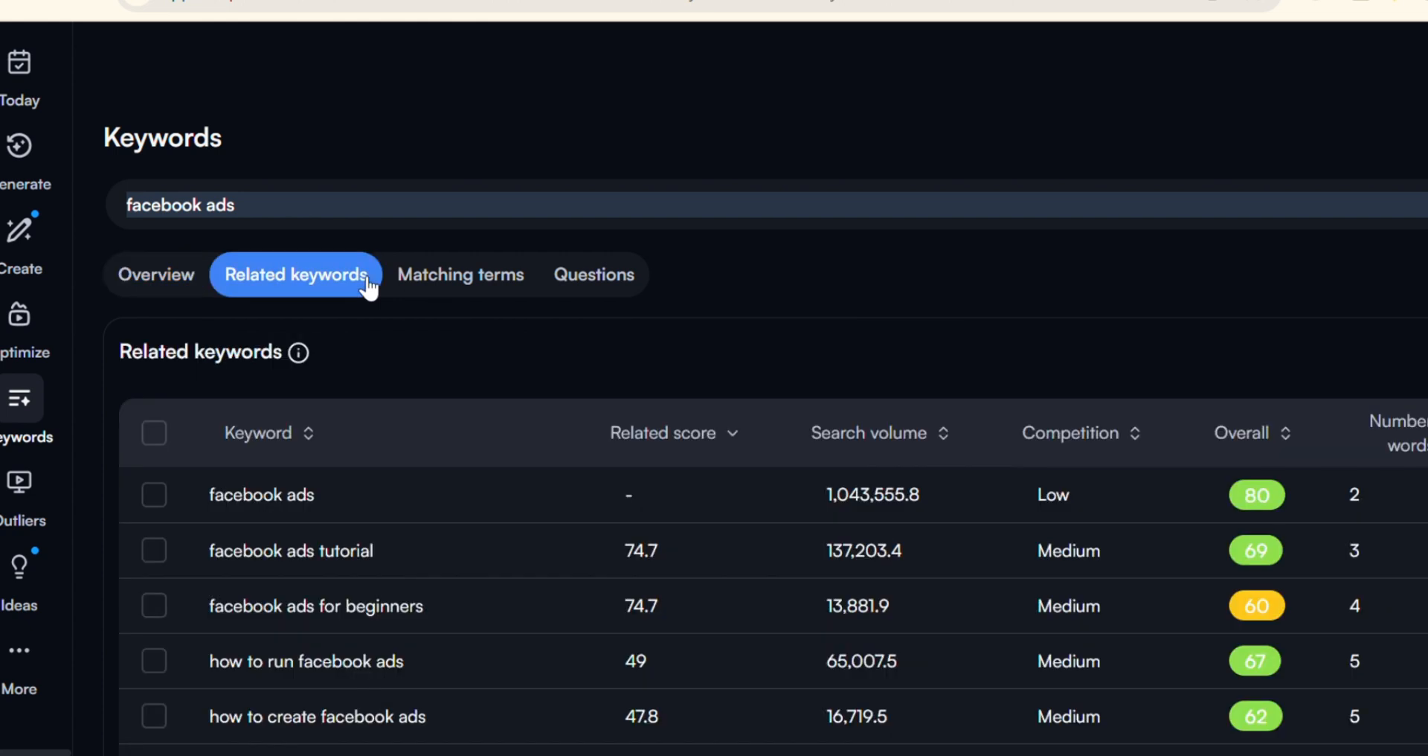
scroll(368, 287, down, 2)
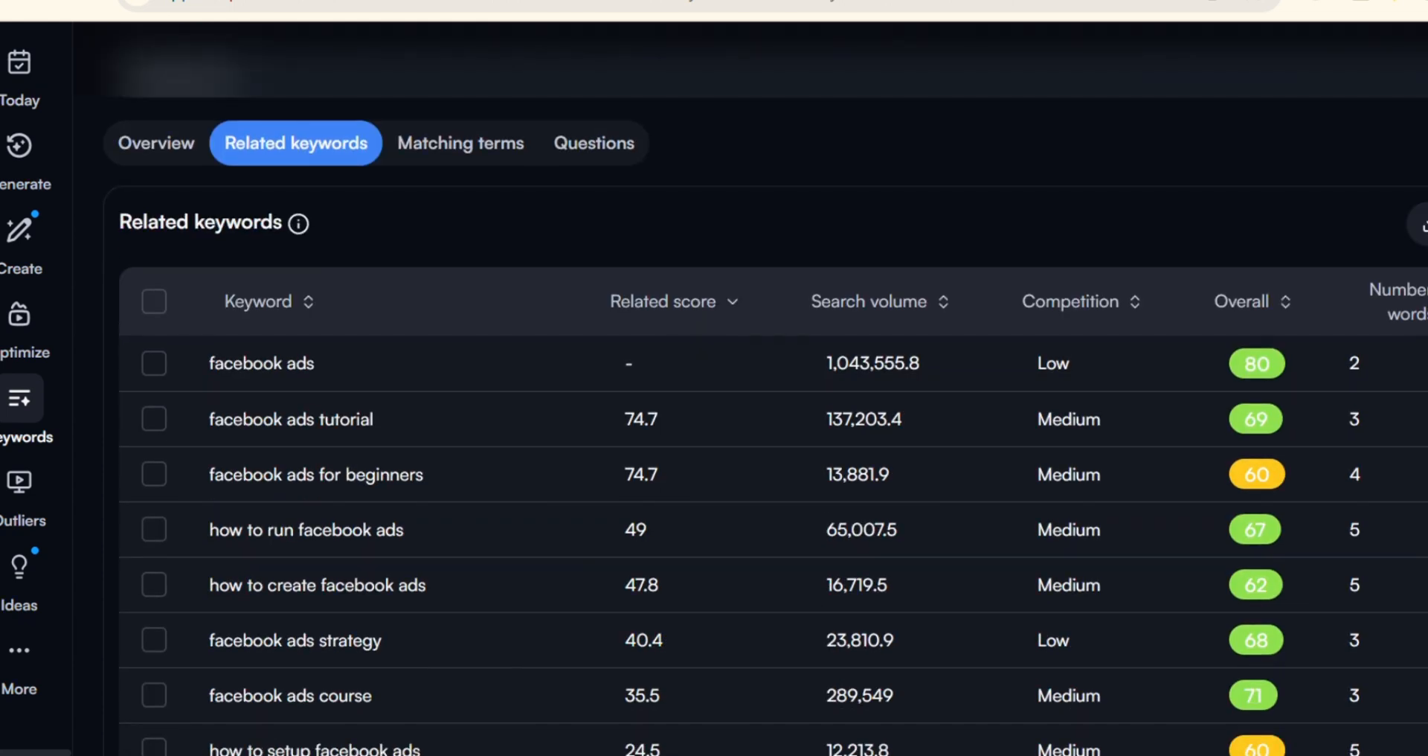
click(461, 142)
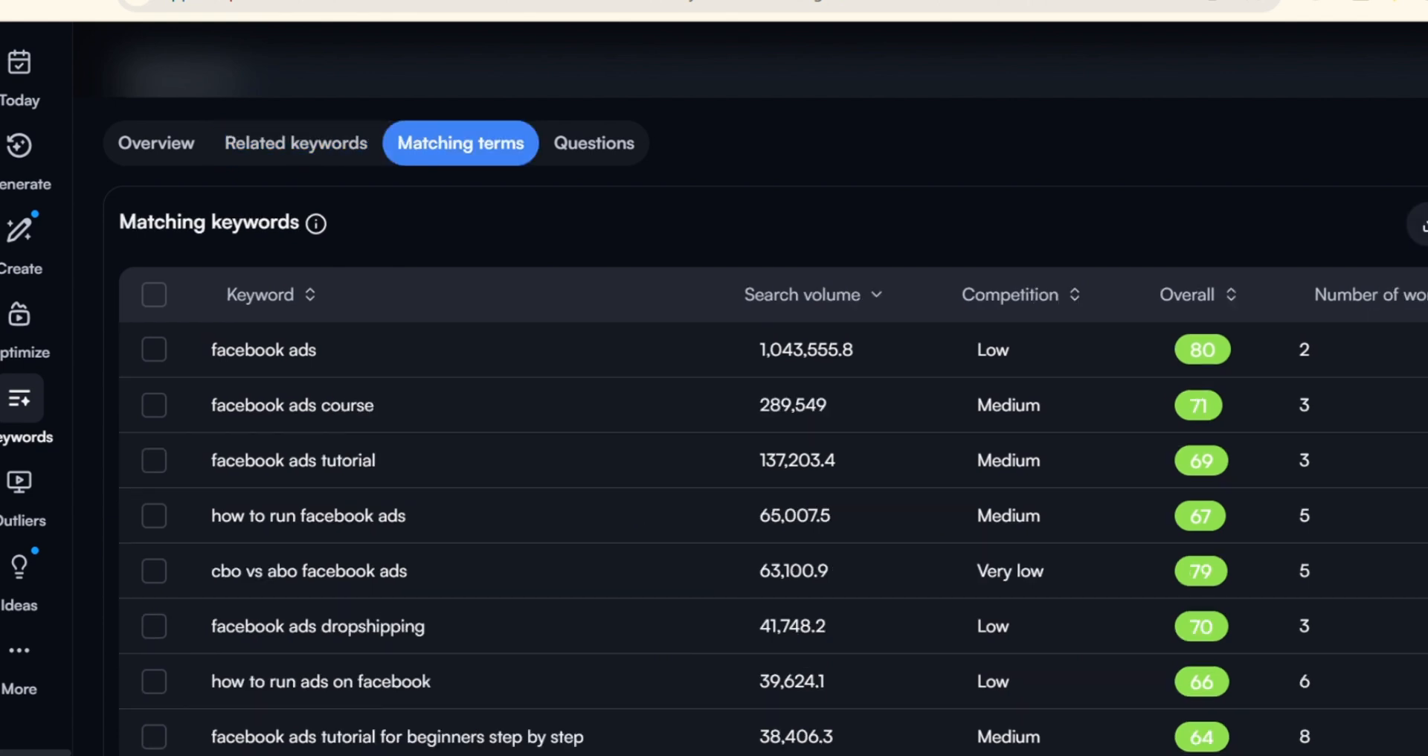
scroll(744, 446, down, 3)
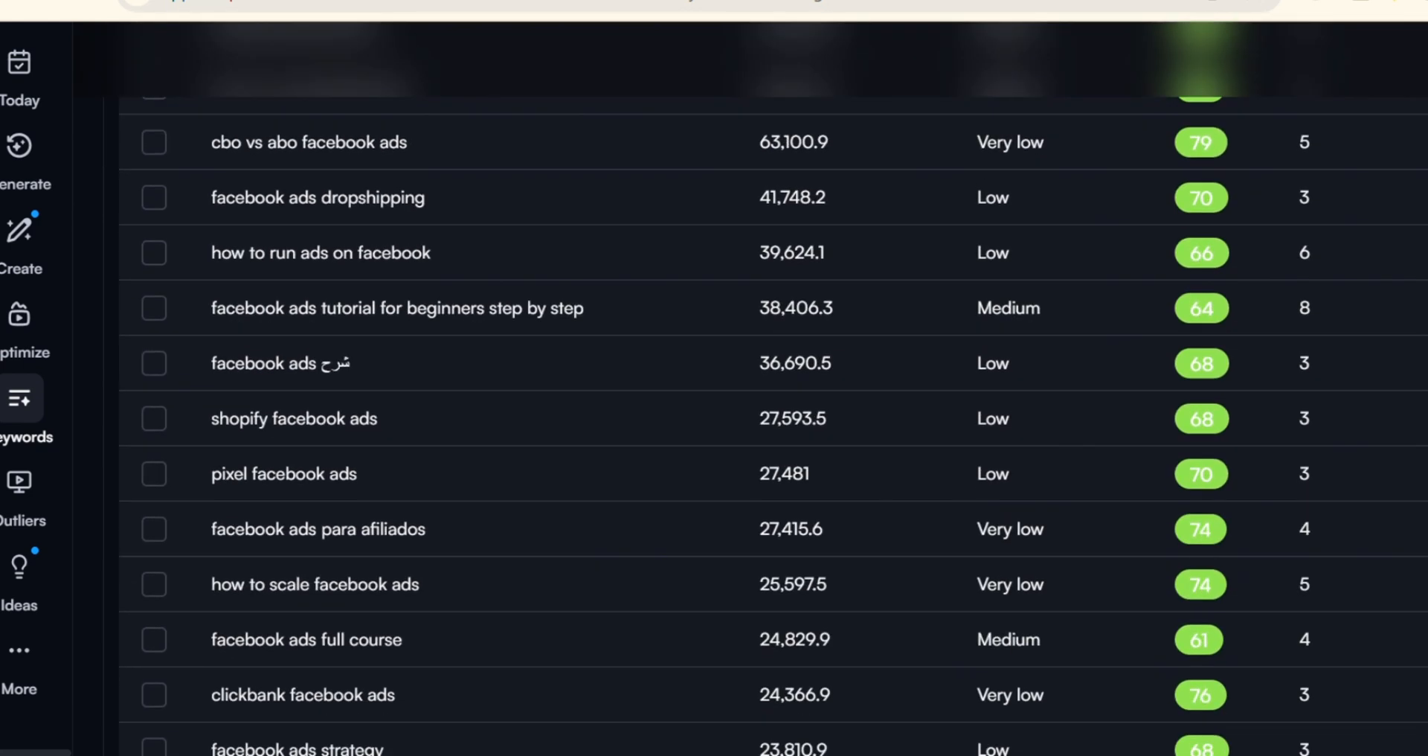
scroll(744, 447, up, 7)
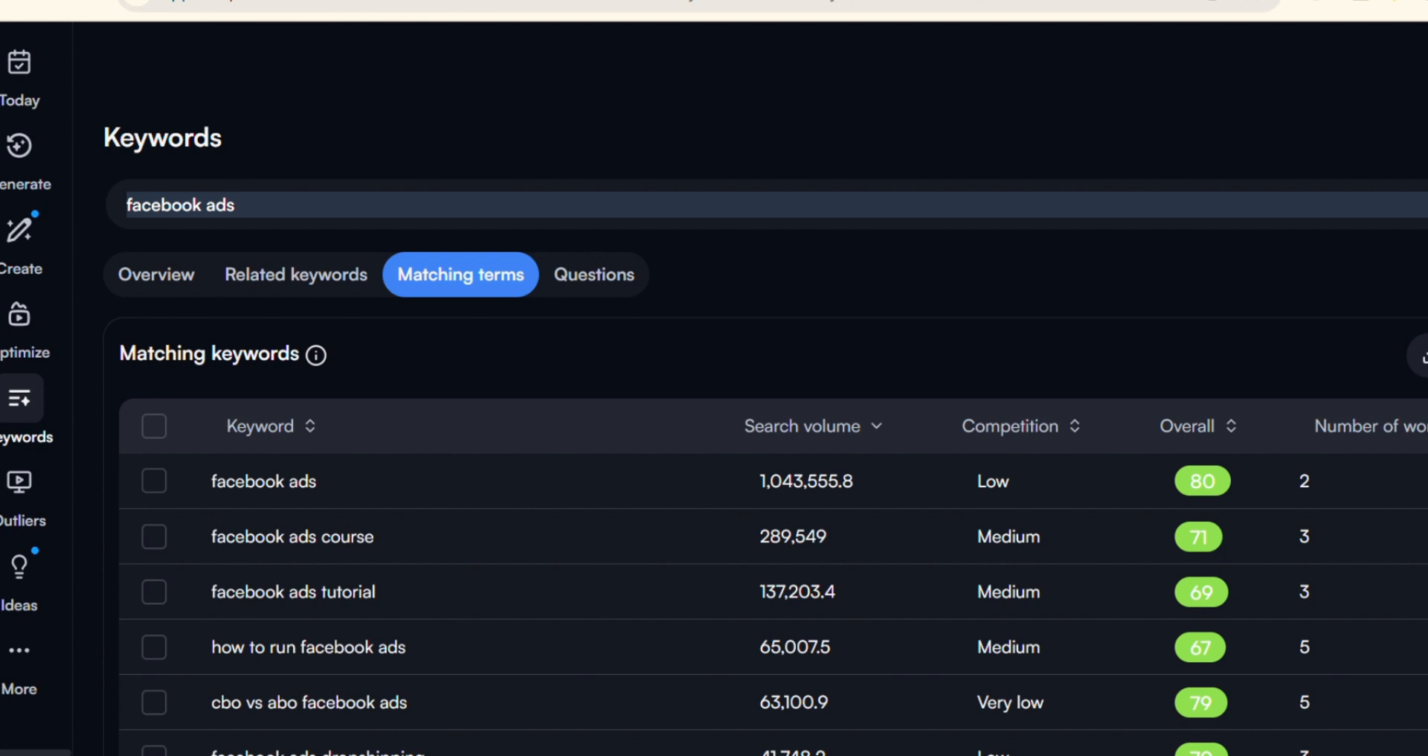
click(296, 275)
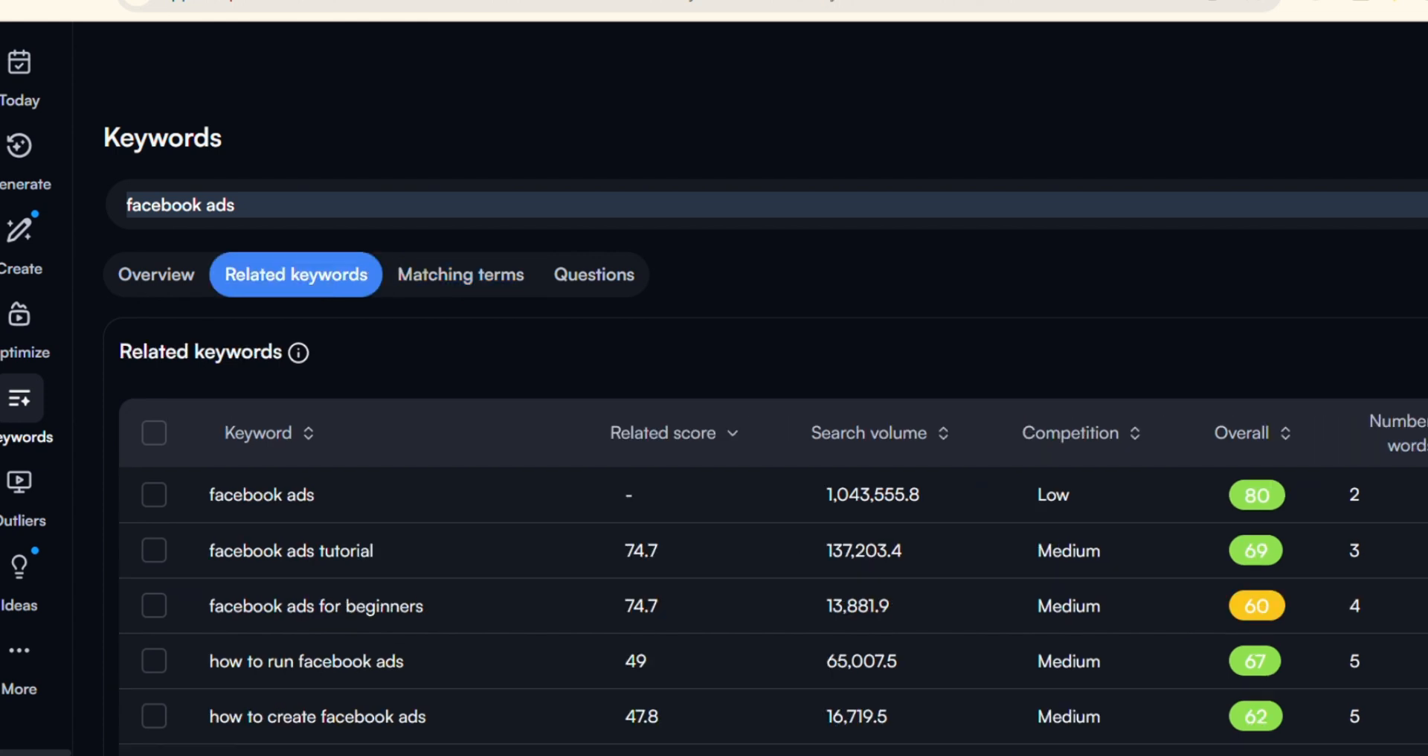
scroll(744, 446, down, 5)
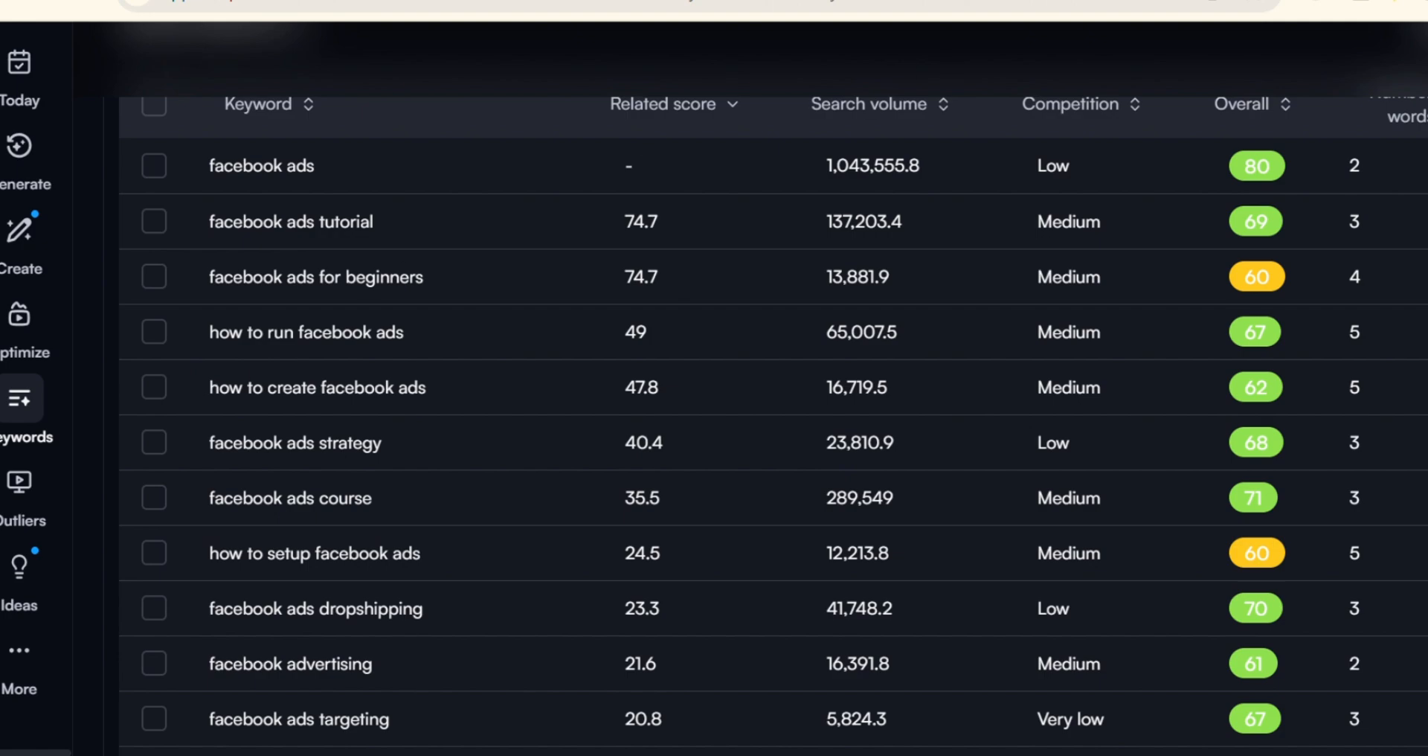
Switch to the untitled Google Sheets spreadsheet for a brief look and return to the vidIQ related keywords
click(1079, 1)
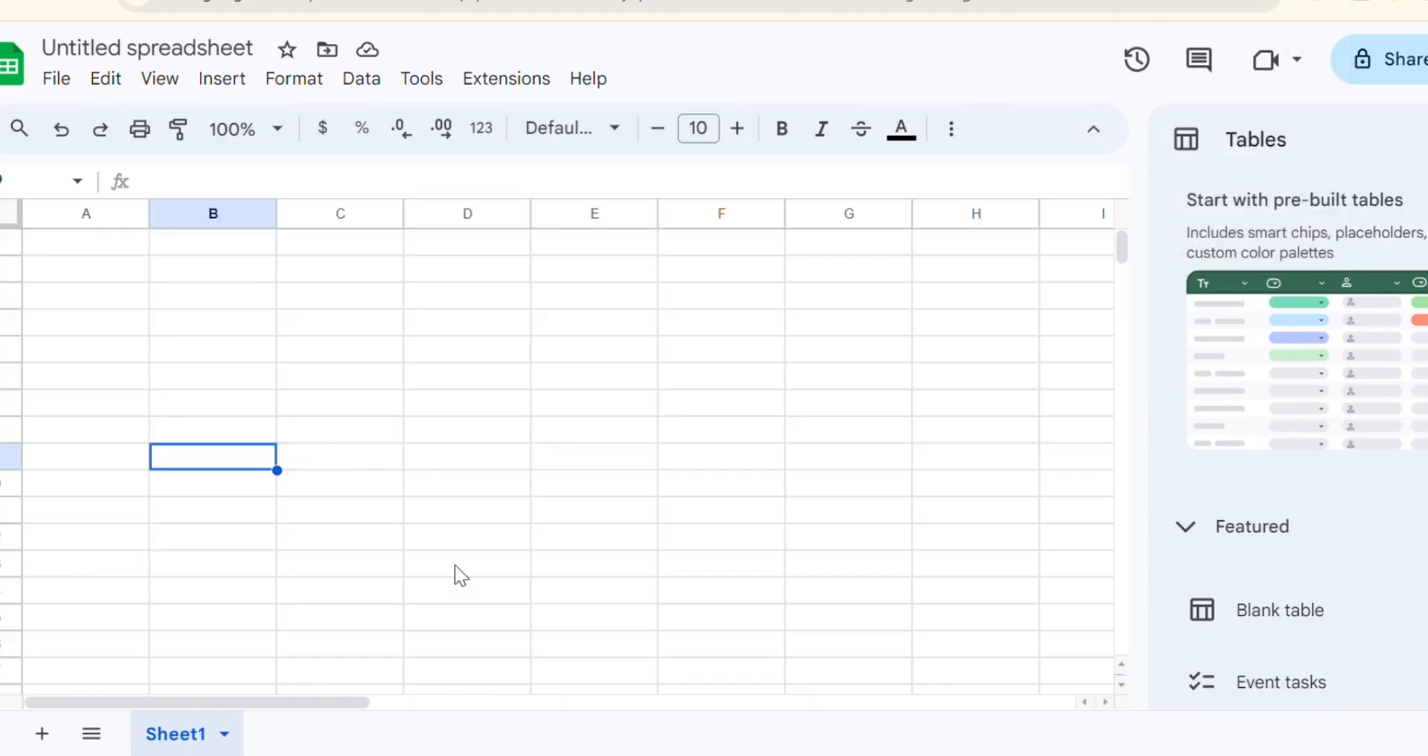
click(270, 6)
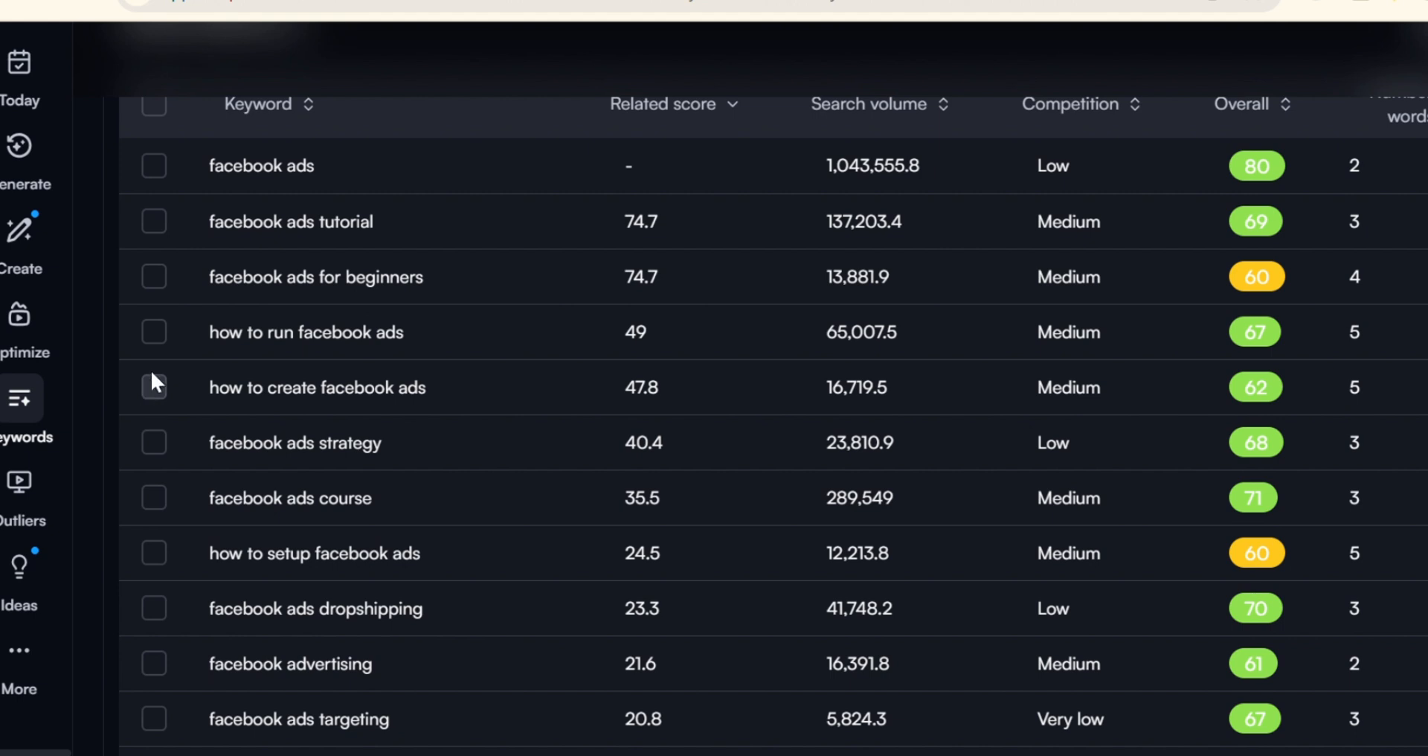
Open the keyword "how to run facebook ads" from the results and review its related keywords
click(147, 346)
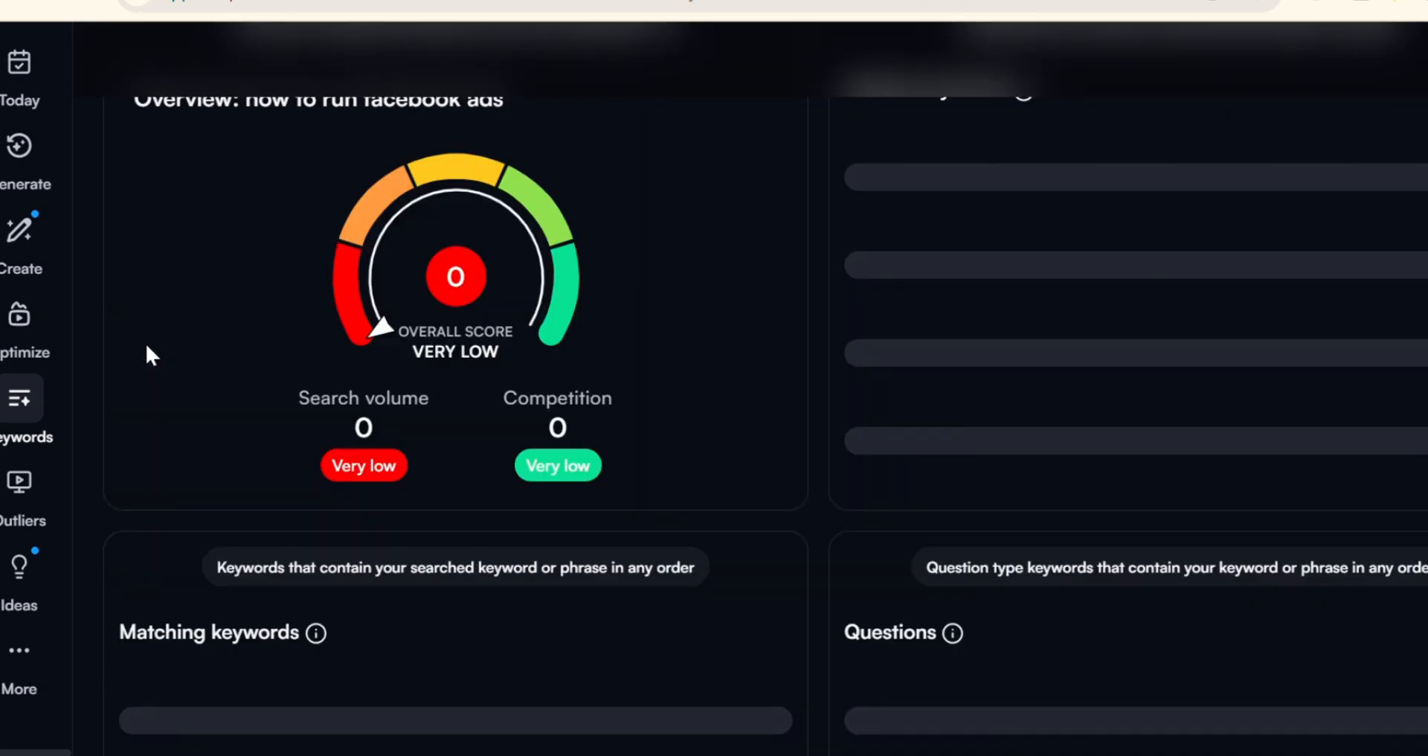
scroll(147, 346, up, 4)
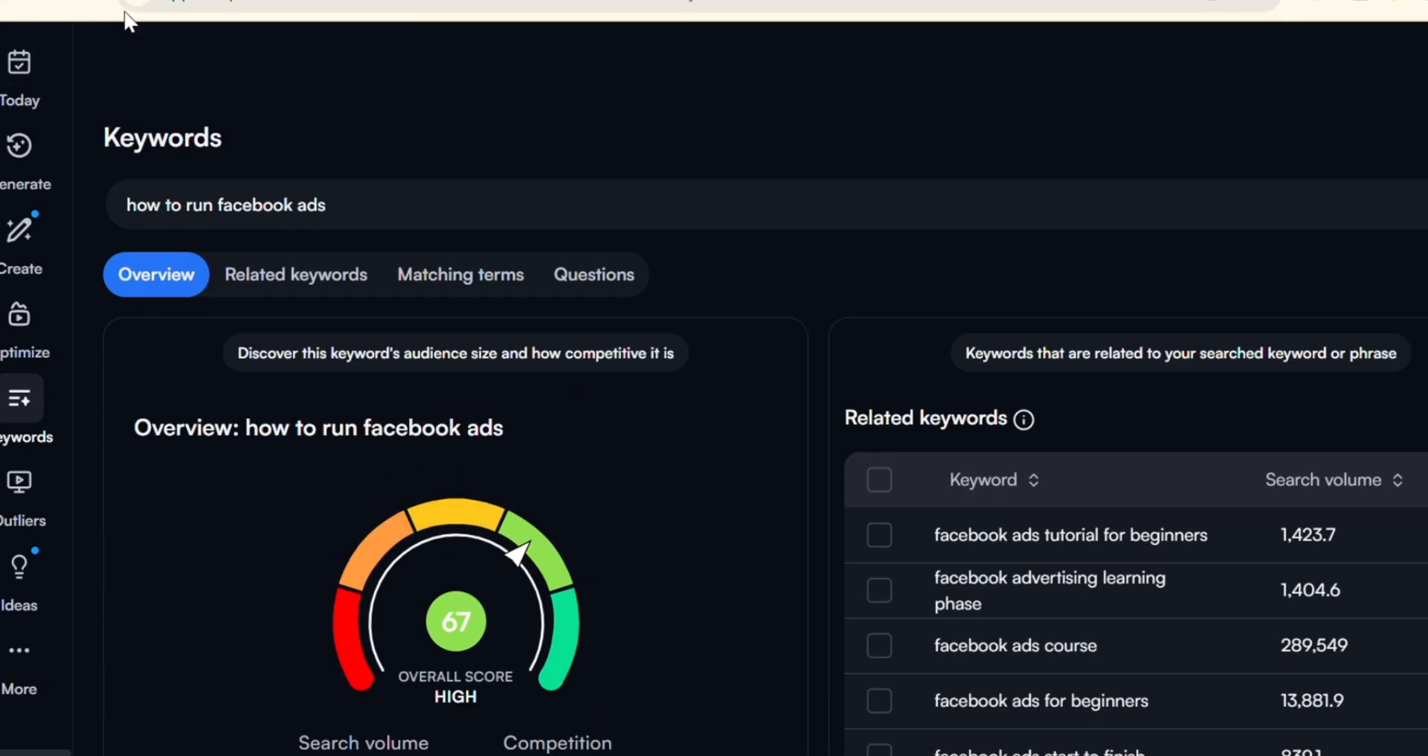
click(302, 292)
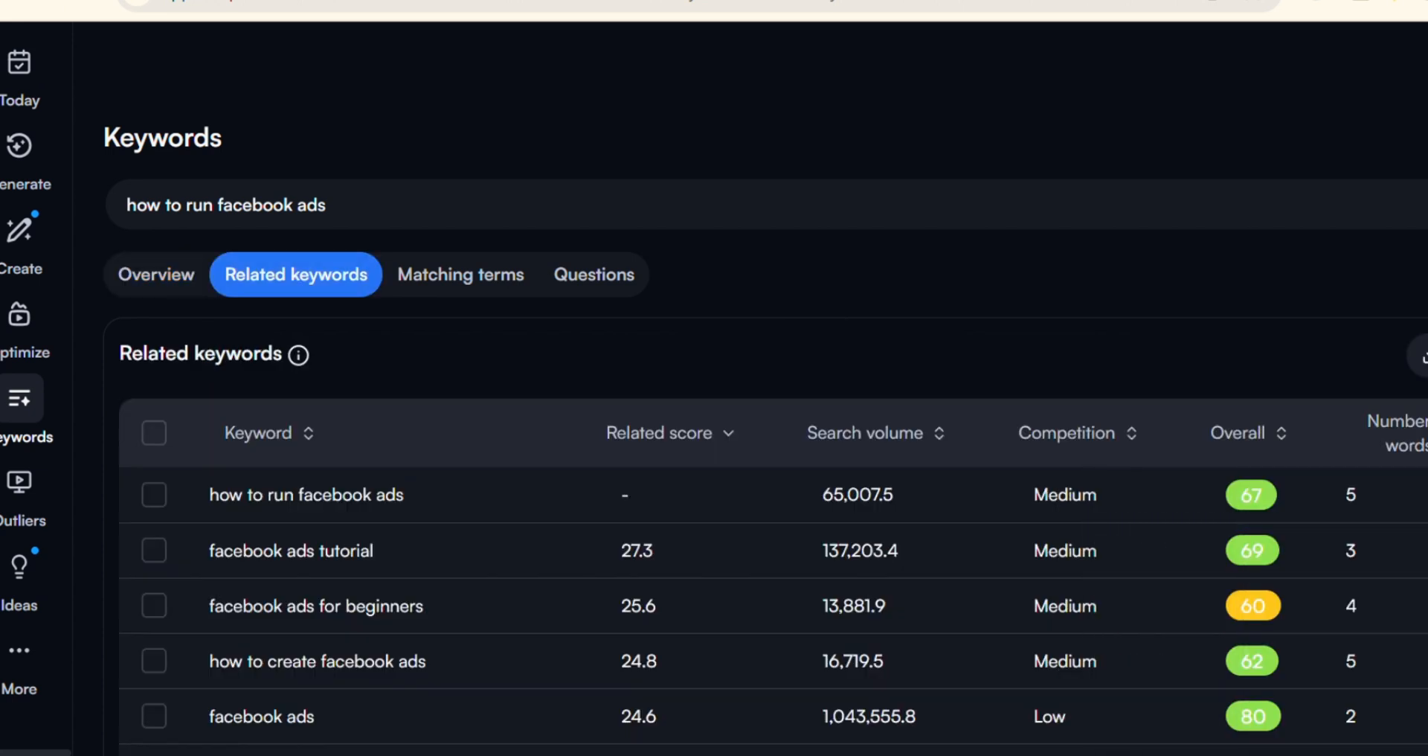
scroll(773, 491, down, 6)
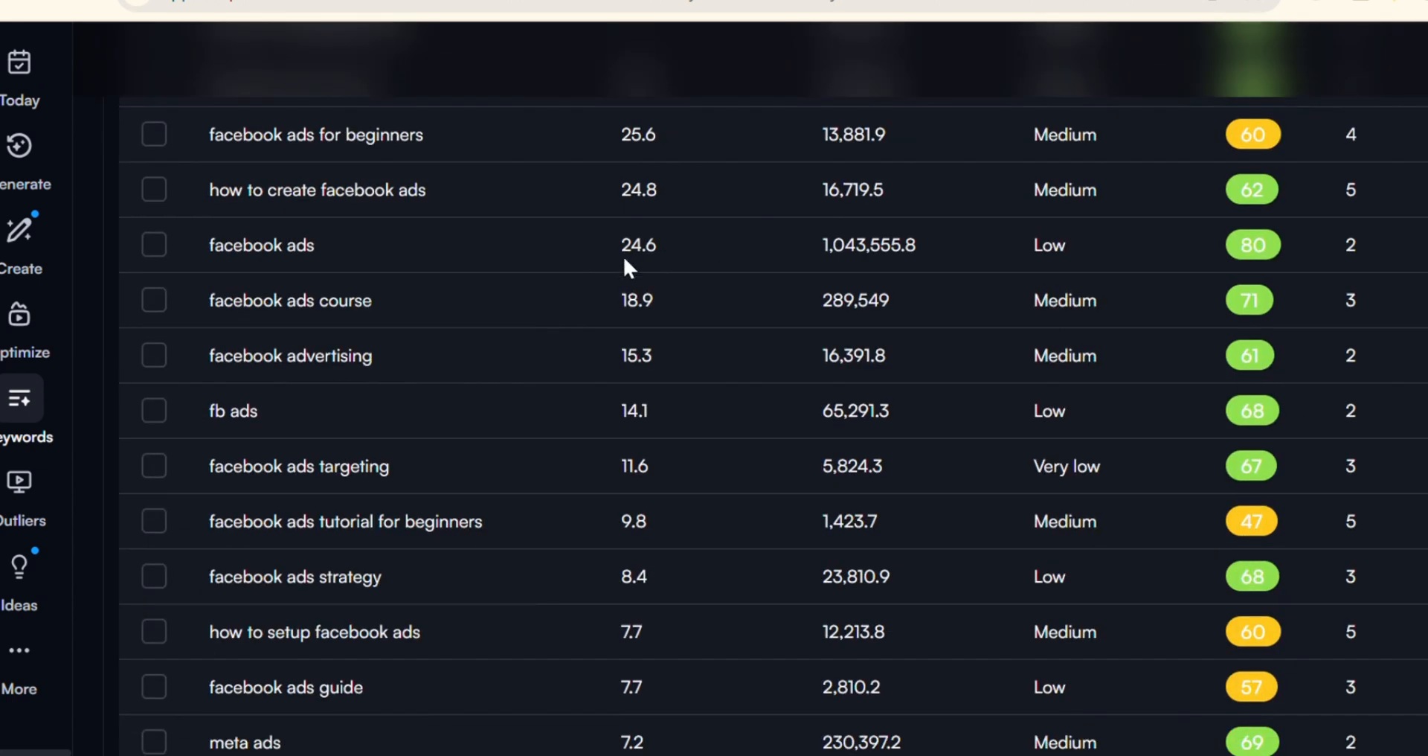
scroll(178, 320, up, 3)
scroll(774, 446, down, 2)
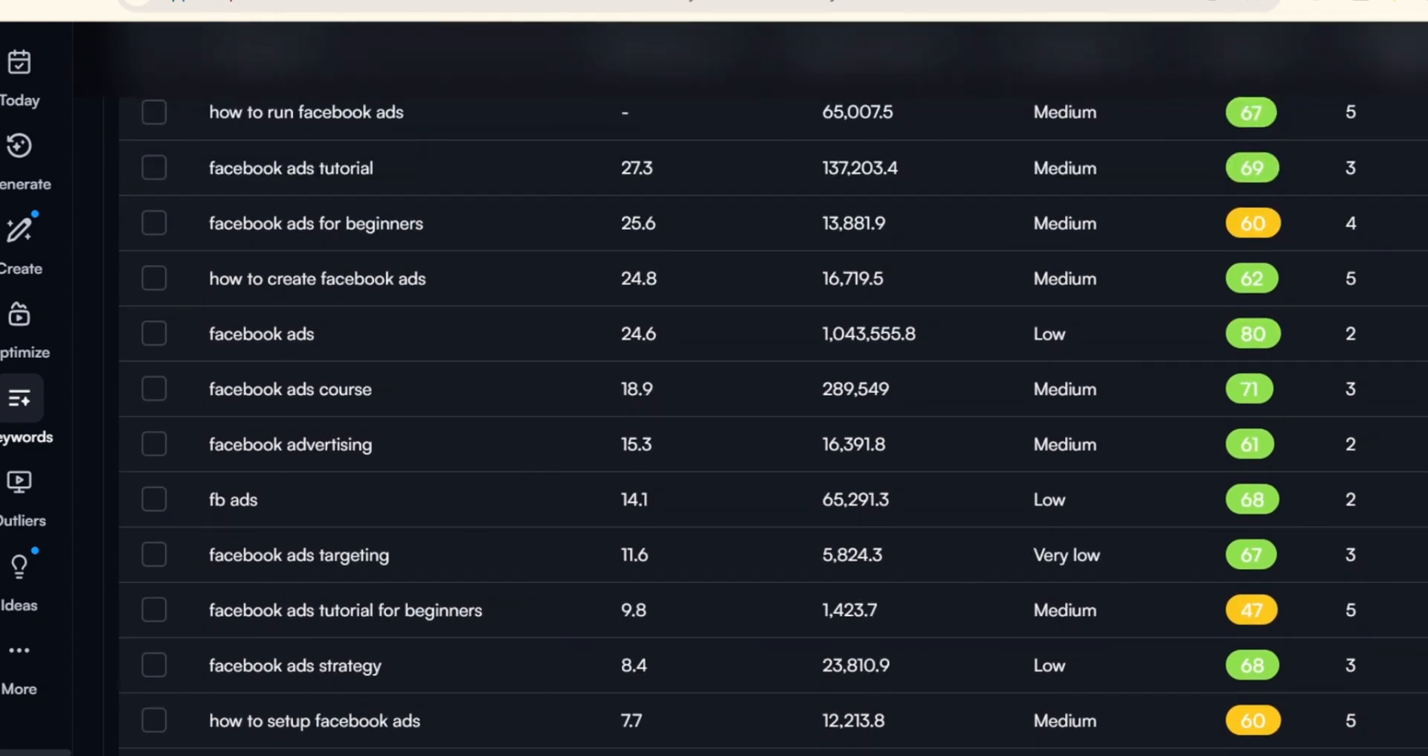
scroll(774, 446, up, 3)
Check the matching terms for "how to run facebook ads" and go through its related keywords again
click(461, 130)
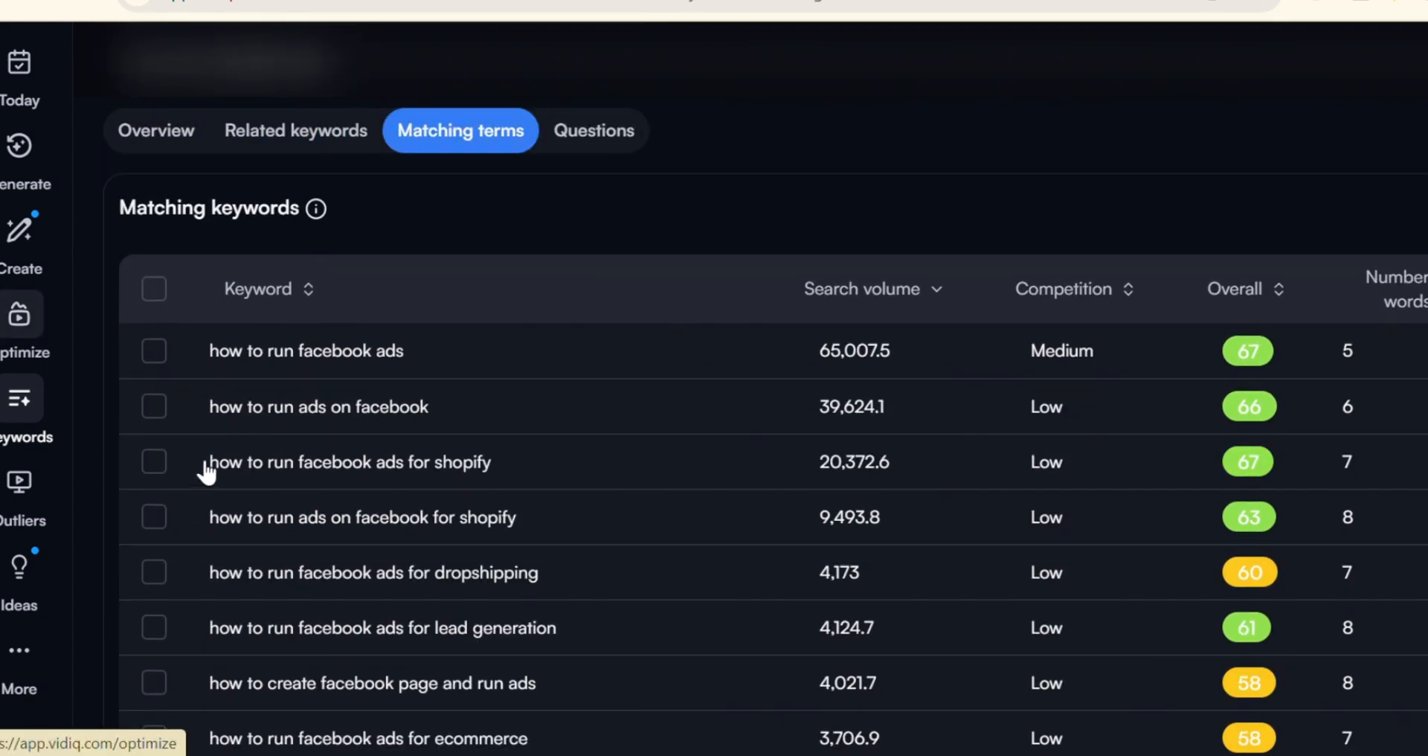
click(296, 138)
scroll(296, 137, down, 3)
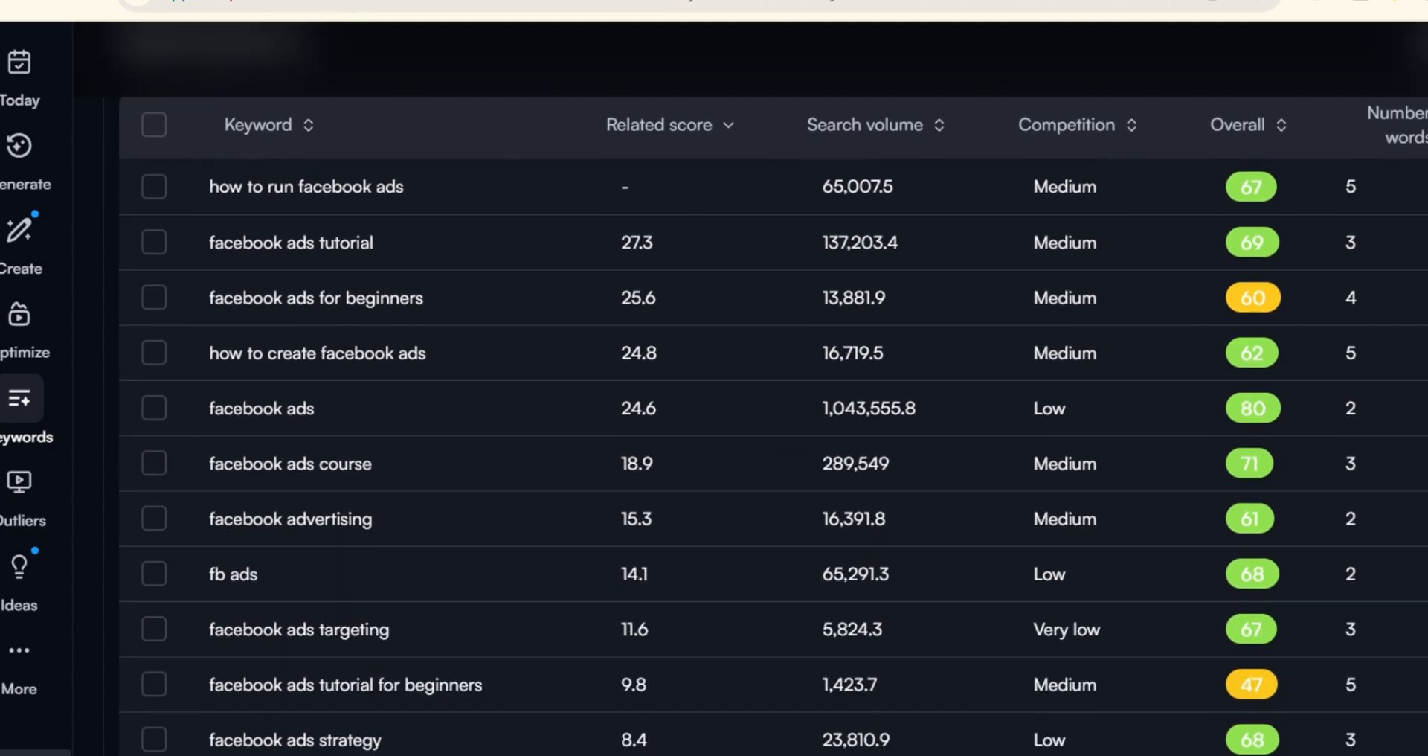
scroll(773, 424, down, 7)
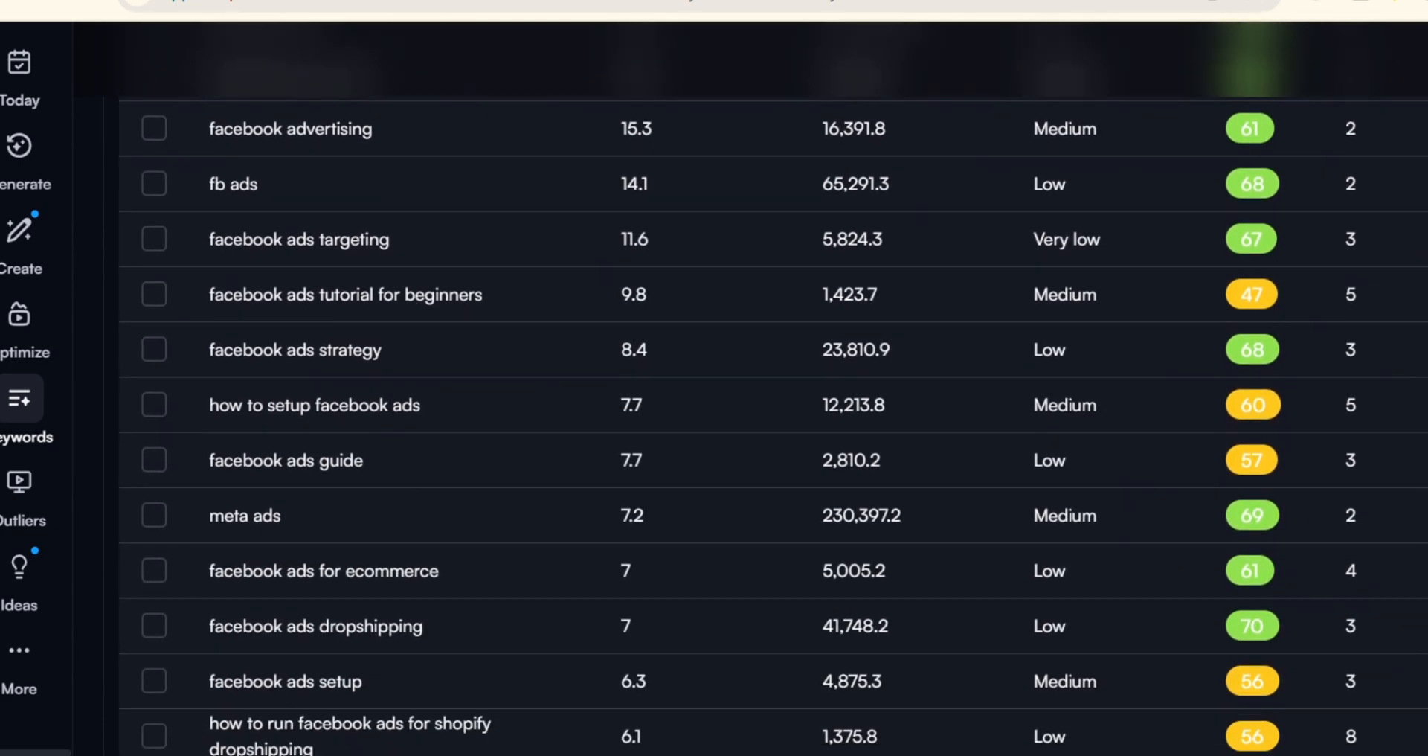
scroll(774, 424, down, 2)
scroll(774, 424, up, 10)
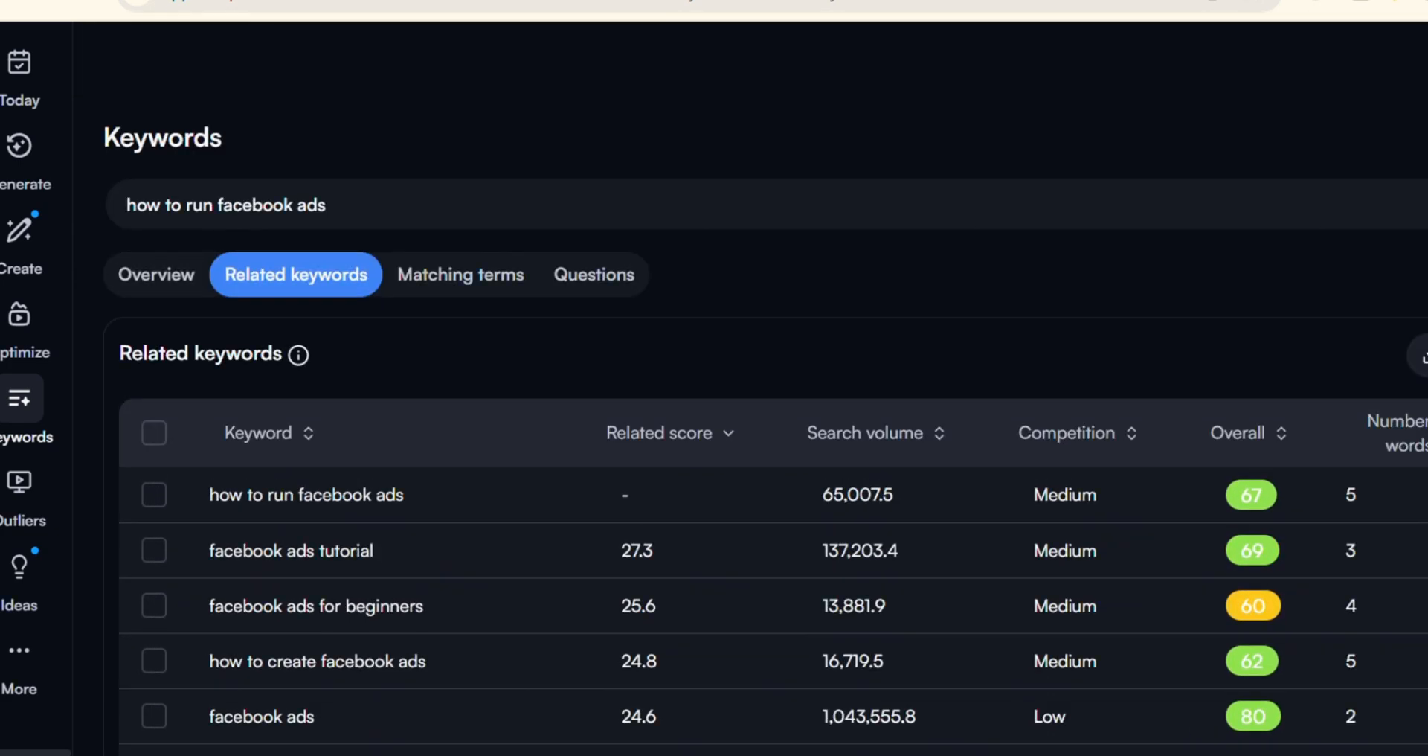
scroll(773, 424, down, 4)
scroll(774, 424, down, 1)
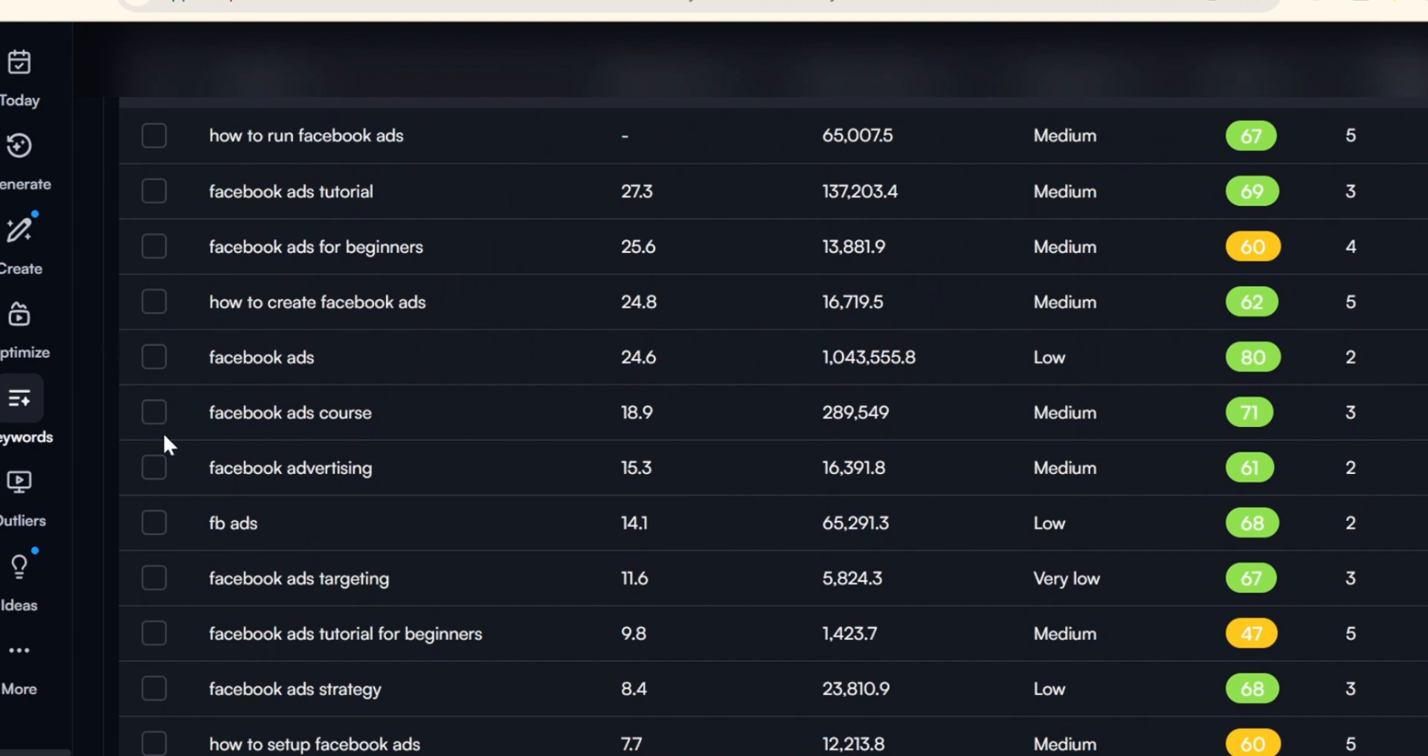
Pick the related keyword "how to run facebook ads", record it in cell B4 of the spreadsheet, and clear its selection in vidIQ
click(153, 137)
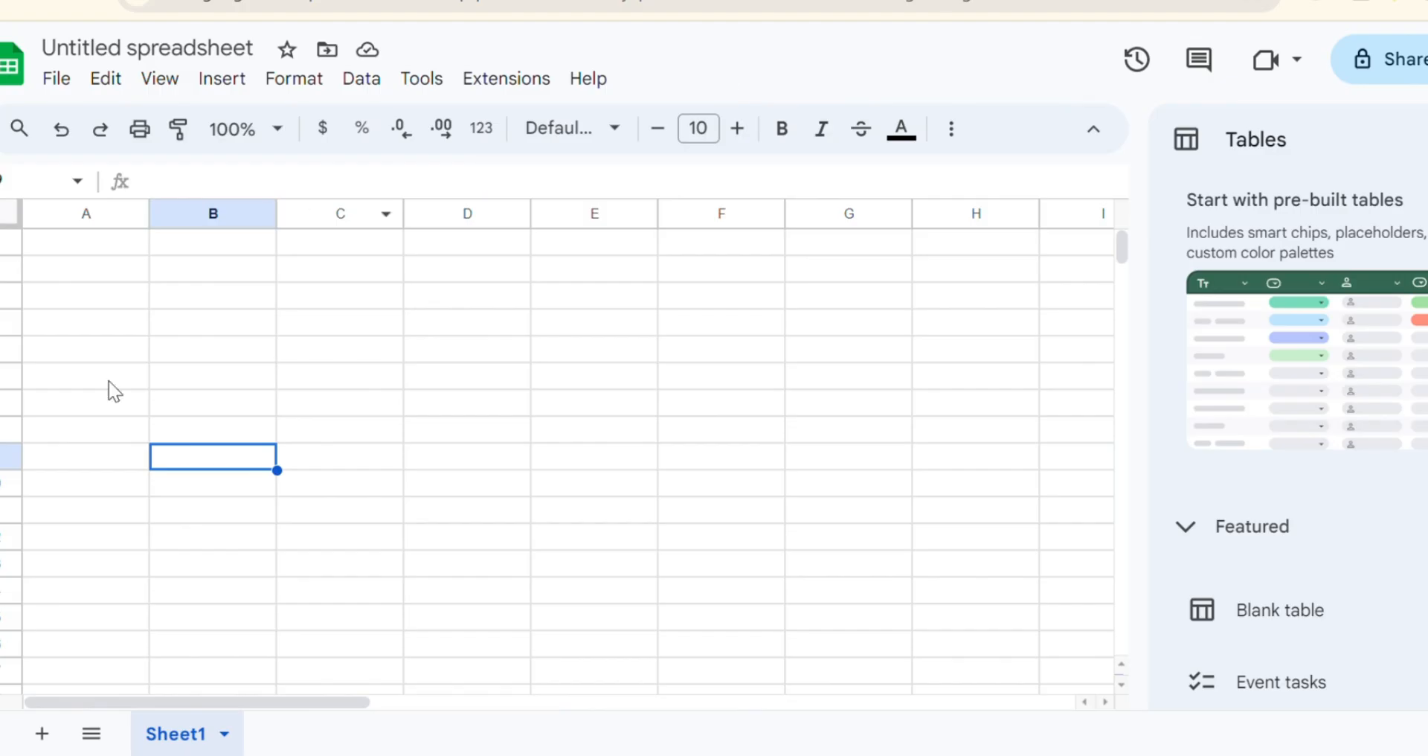
click(163, 324)
text(how to run facebook ads)
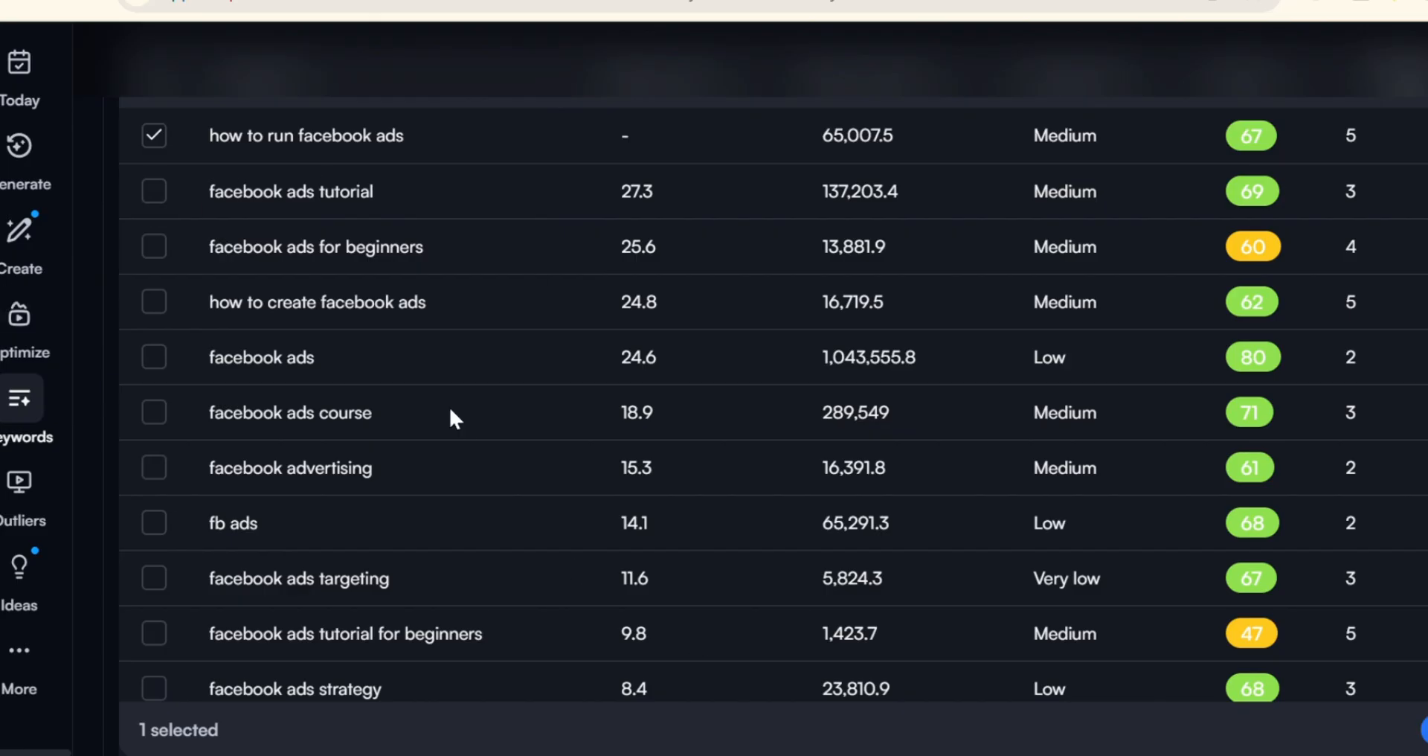
click(154, 136)
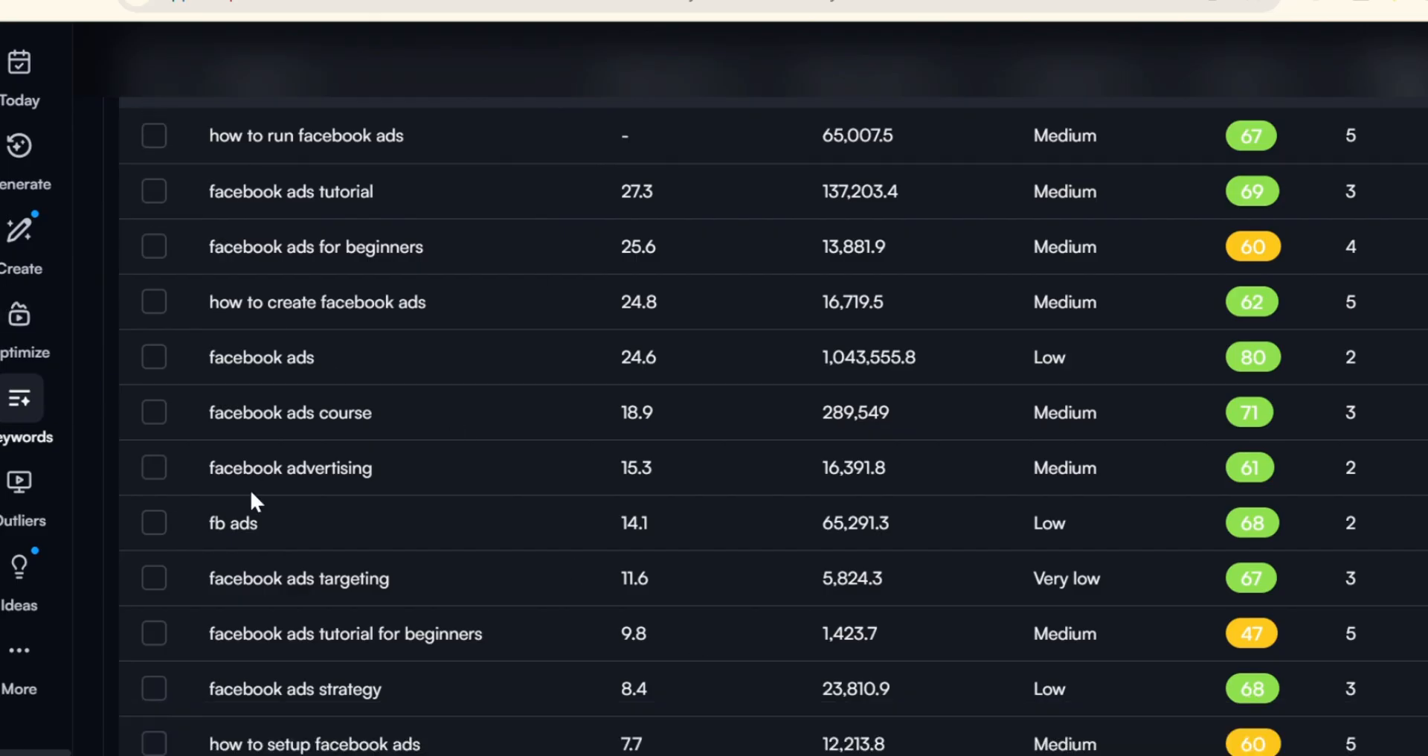
Pick the related keyword "facebook ads tutorial" in vidIQ and record it in cell B5 of the spreadsheet
click(142, 199)
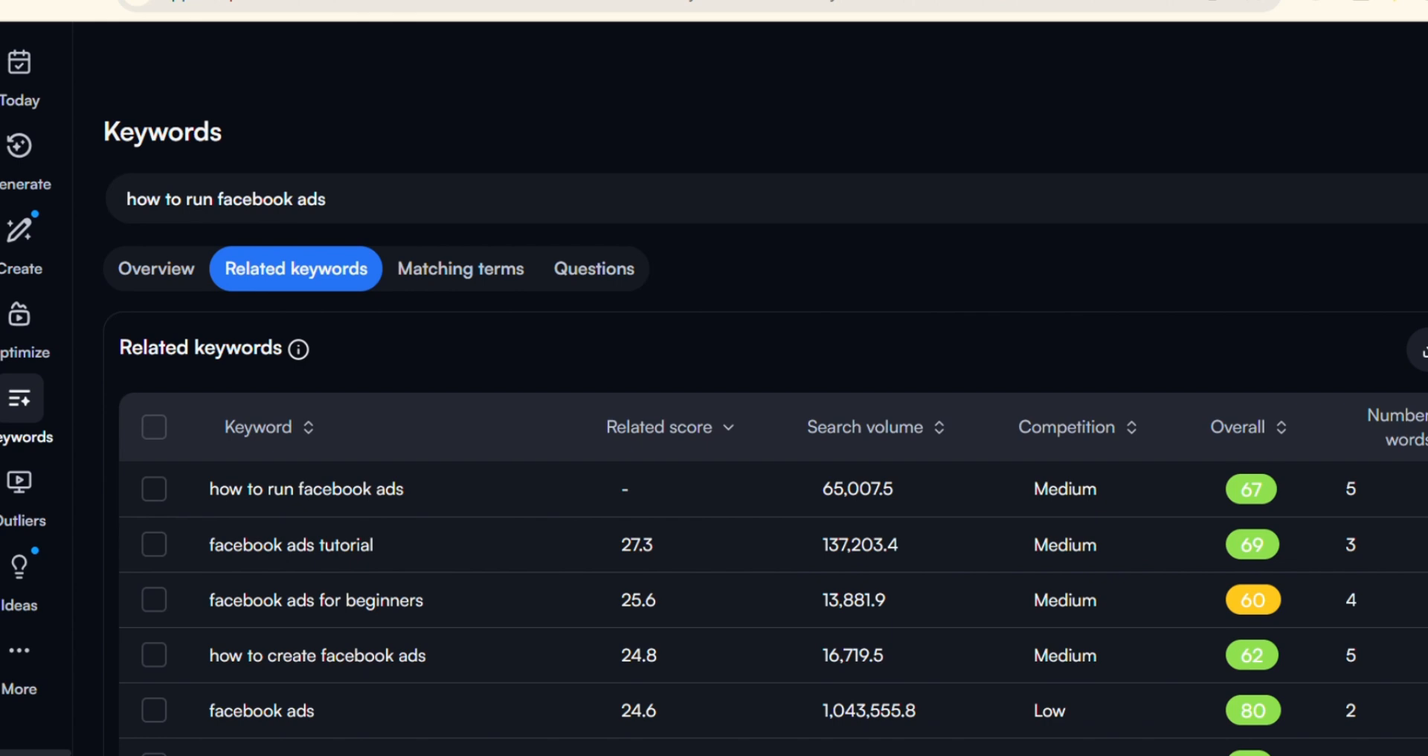
scroll(179, 257, down, 3)
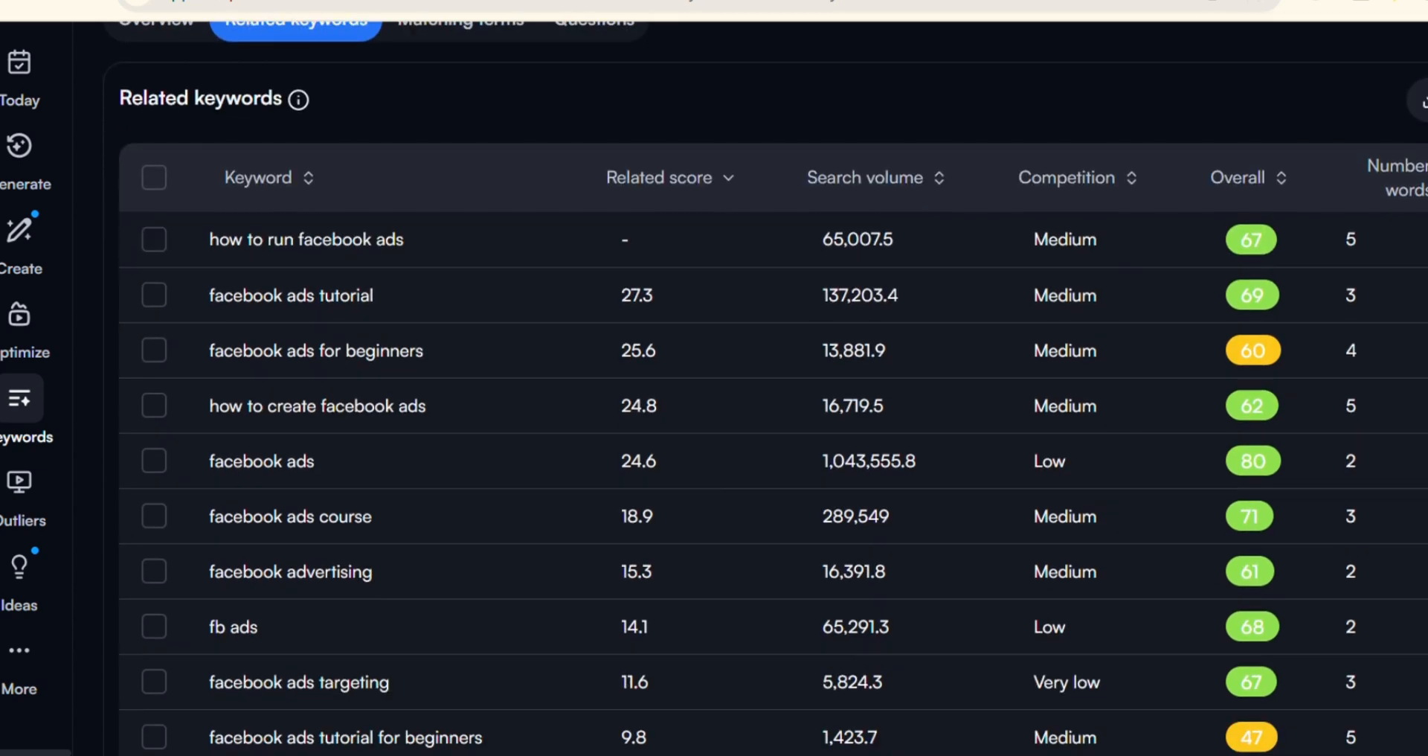
click(150, 295)
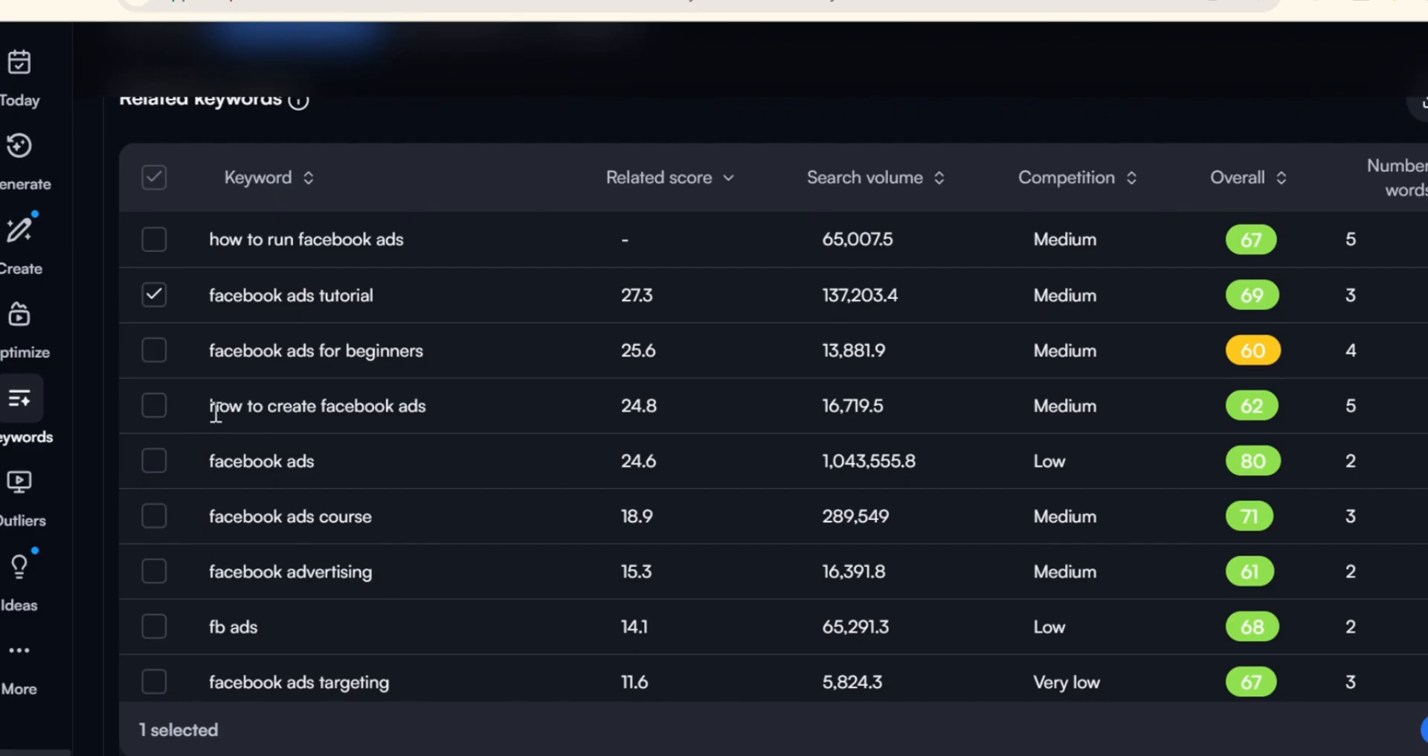
Select "facebook ads dropshipping" further down the related keywords and record it in cell B6 of the spreadsheet
scroll(216, 410, down, 10)
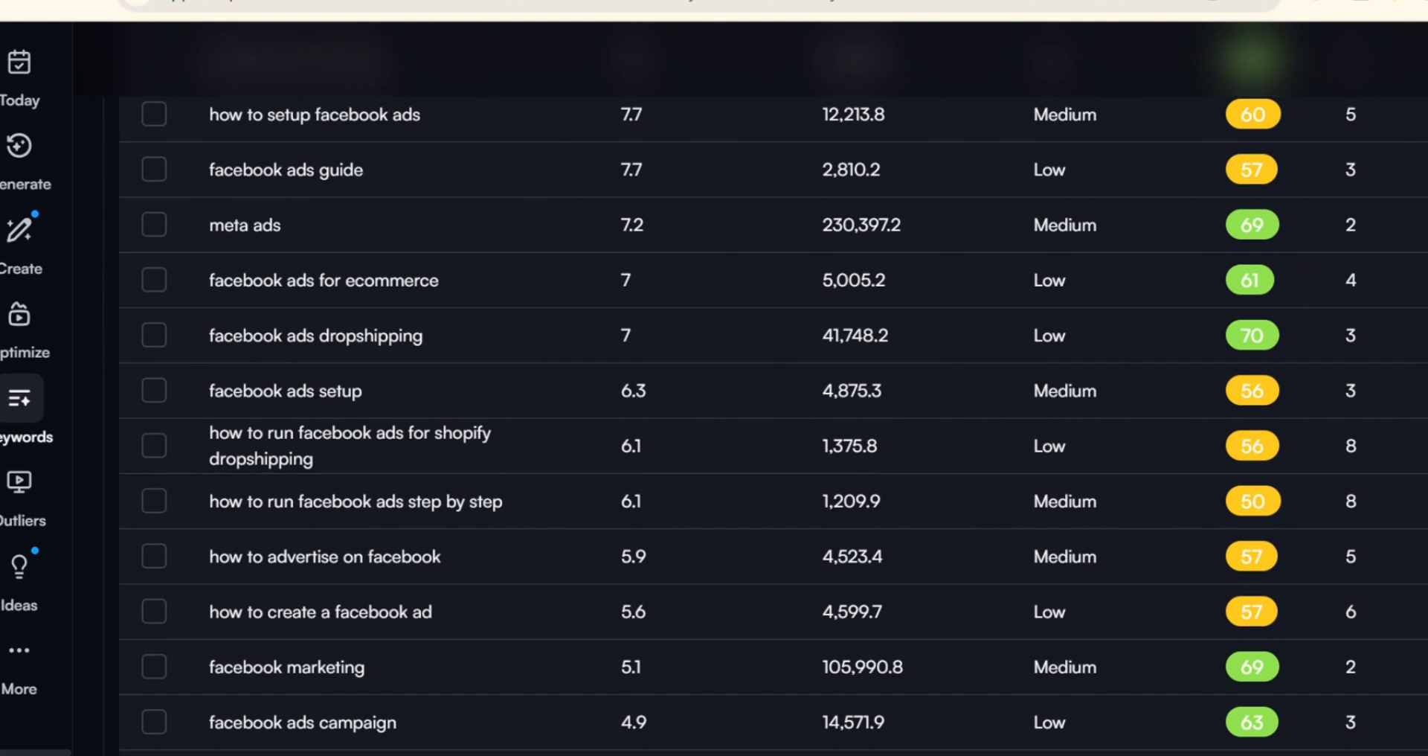
scroll(774, 424, down, 2)
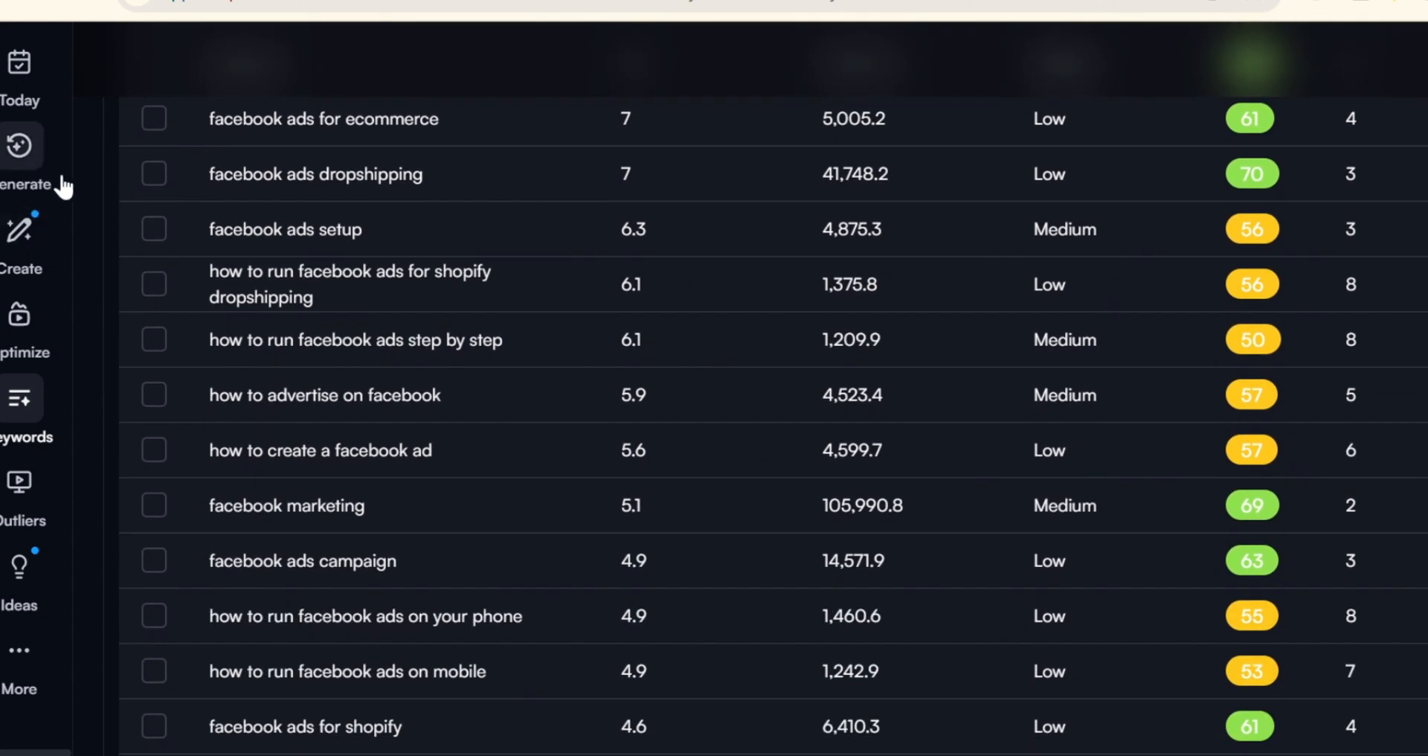
click(155, 175)
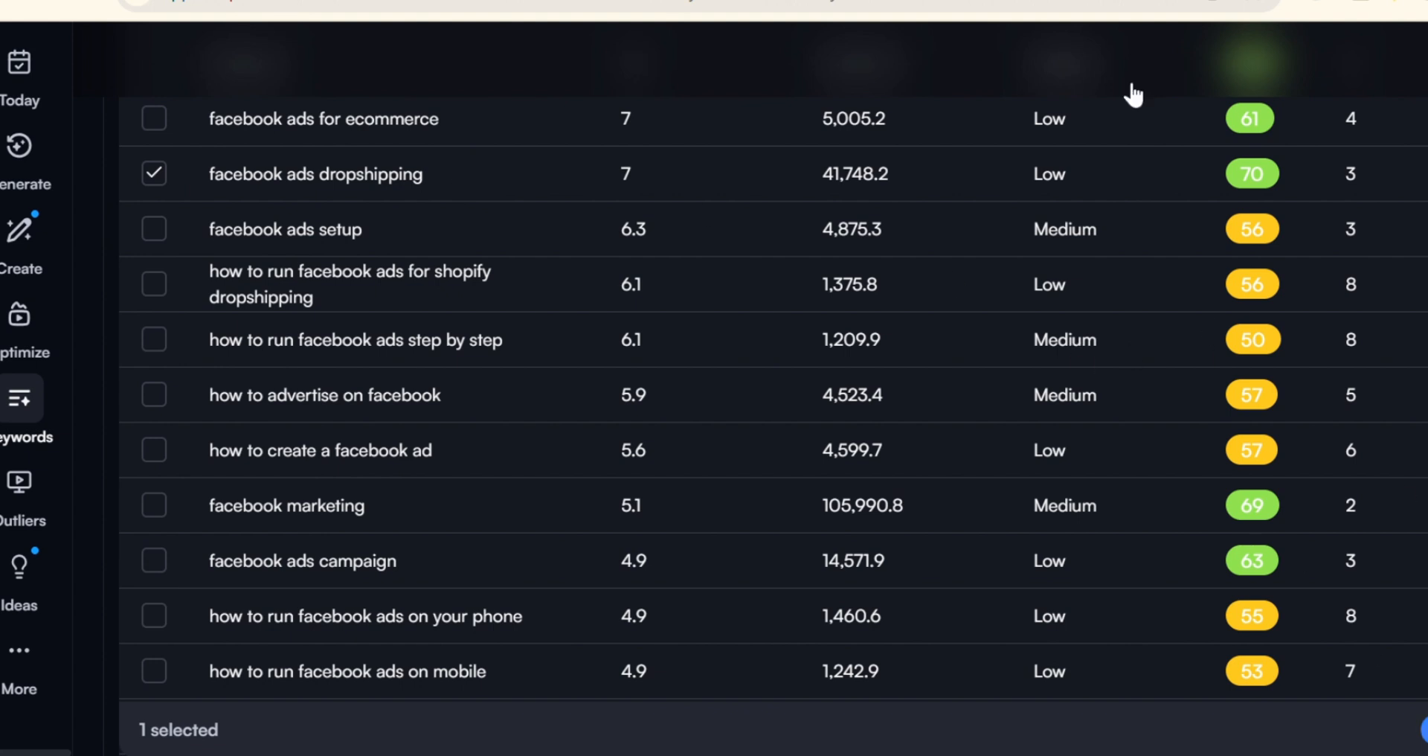
key(ctrl+Tab)
click(166, 386)
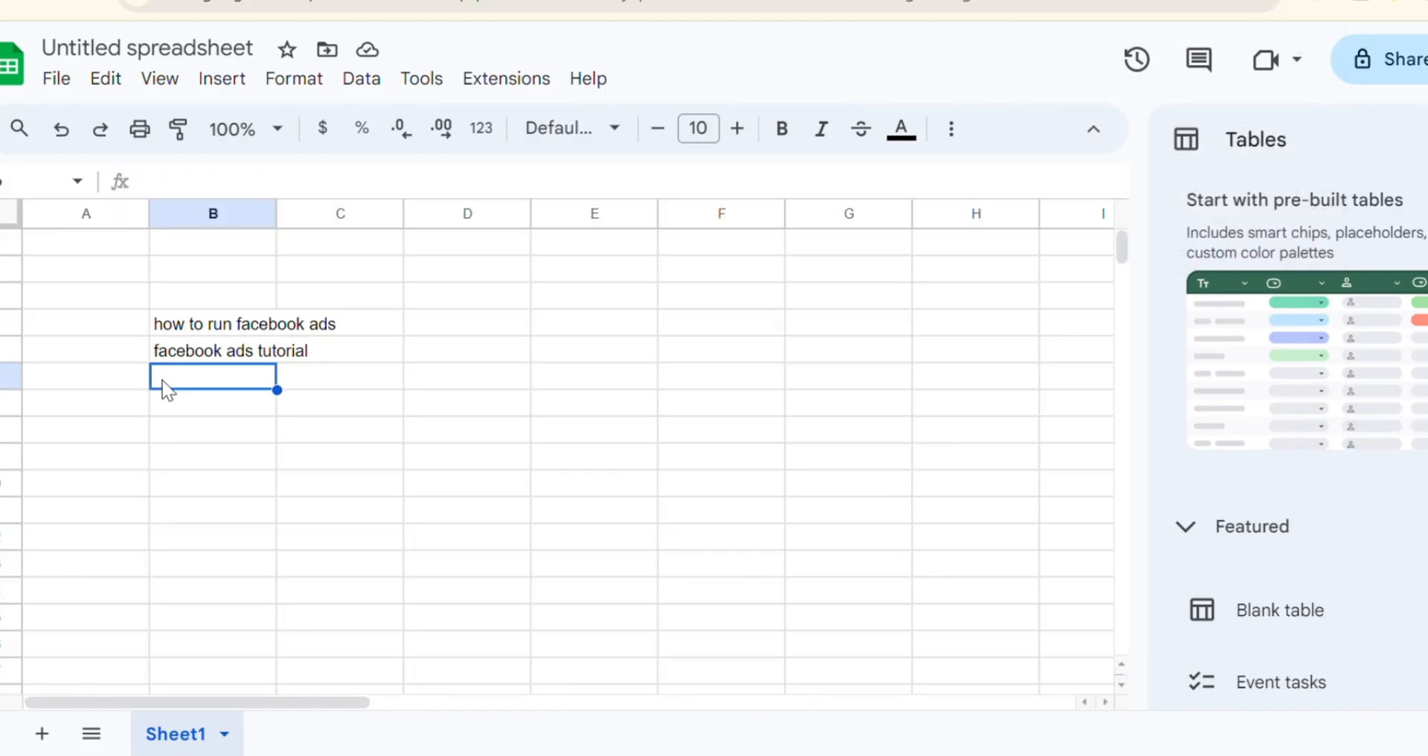
text(facebook ads dropshipping)
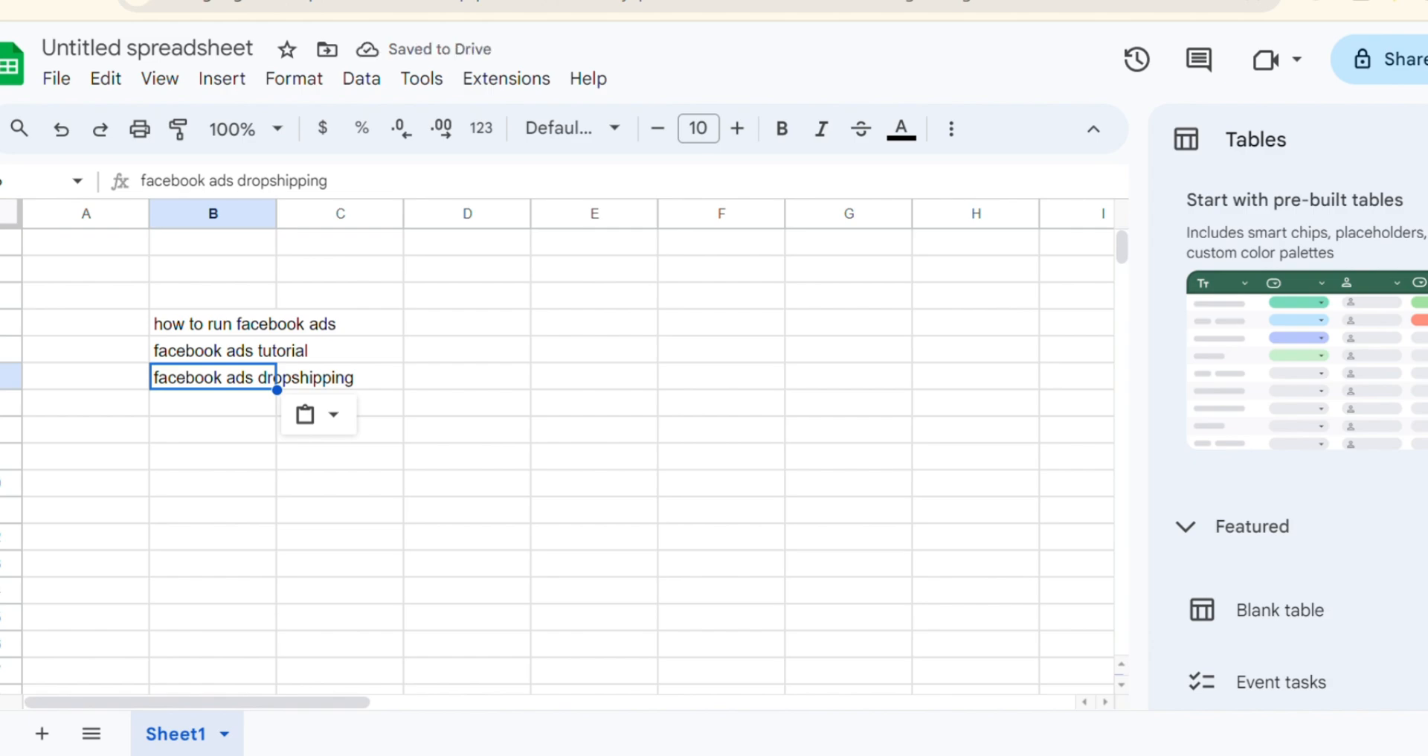
Switch to YouTube and search for "facebook ads dropshipping"
key(ctrl+Tab)
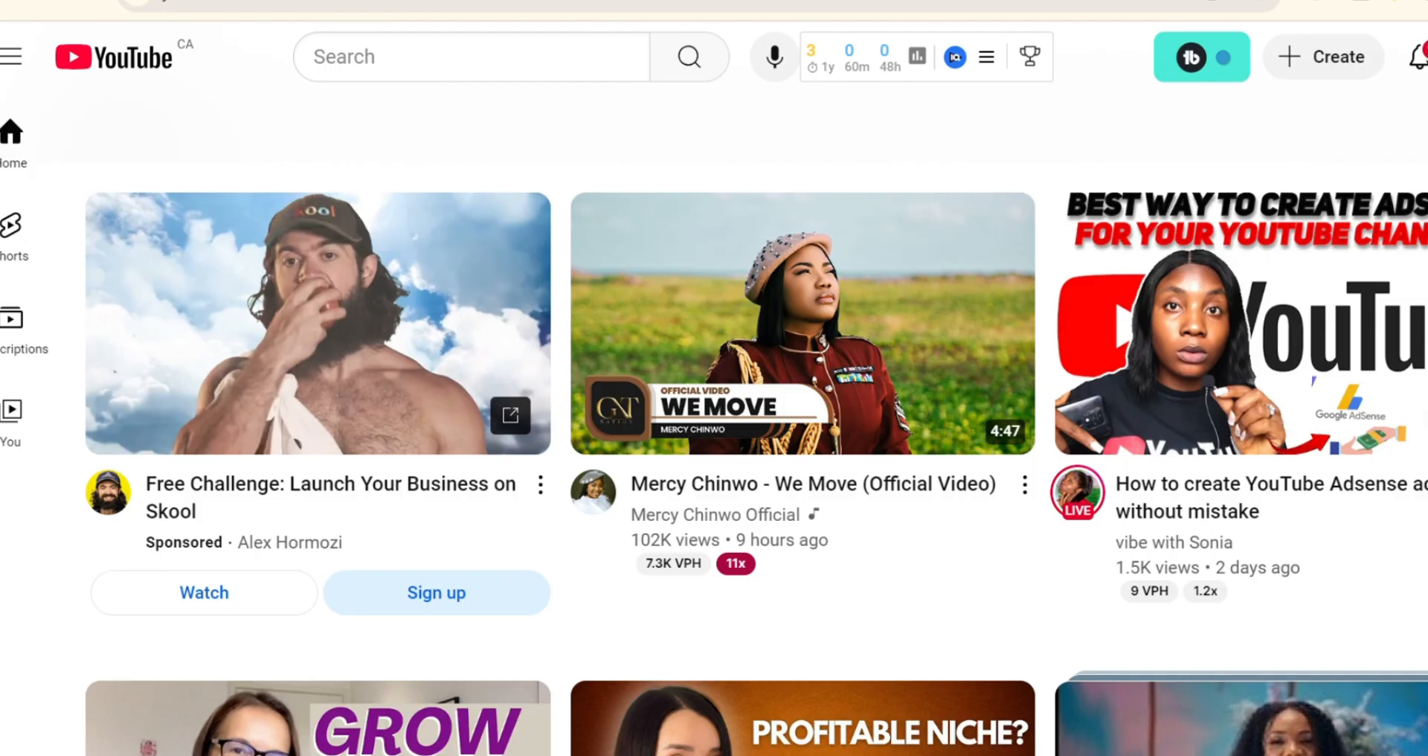
click(351, 70)
text(facebook ads dropshipping)
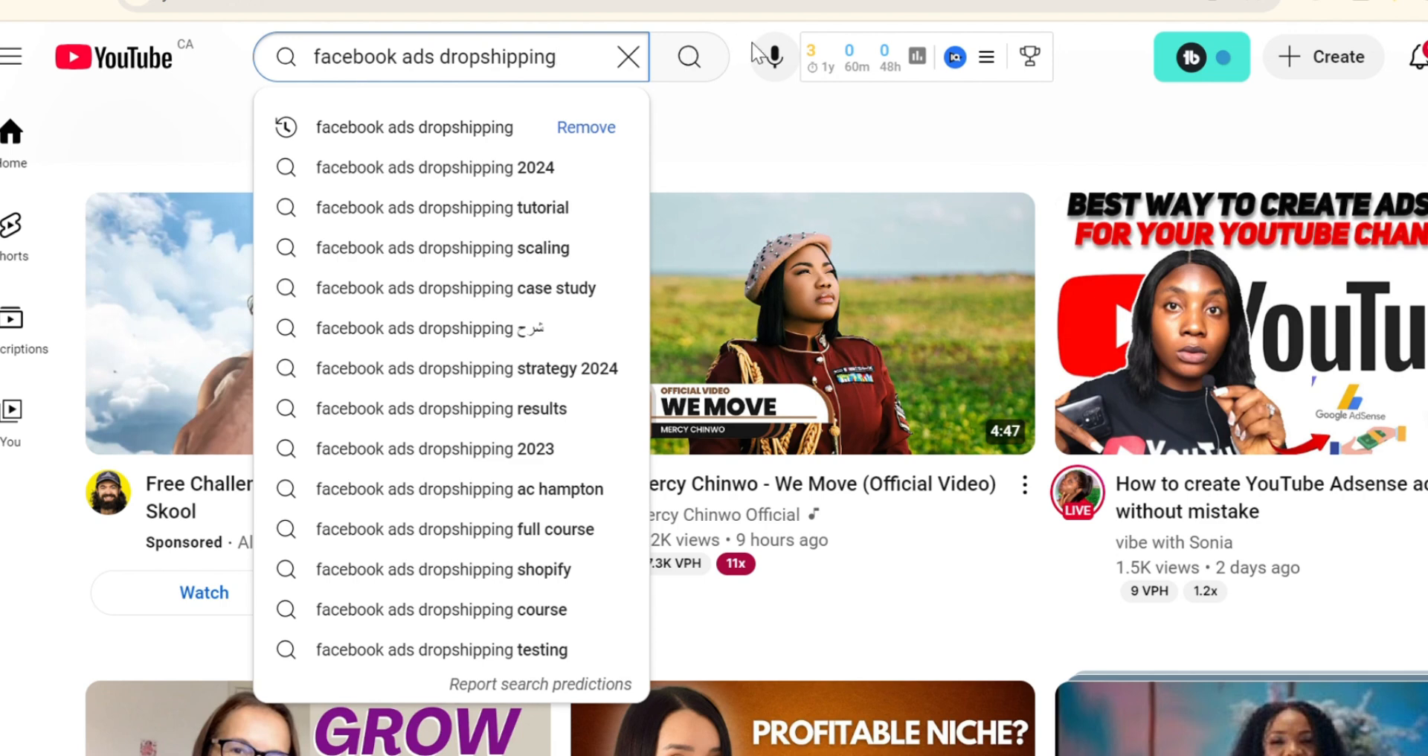
click(691, 56)
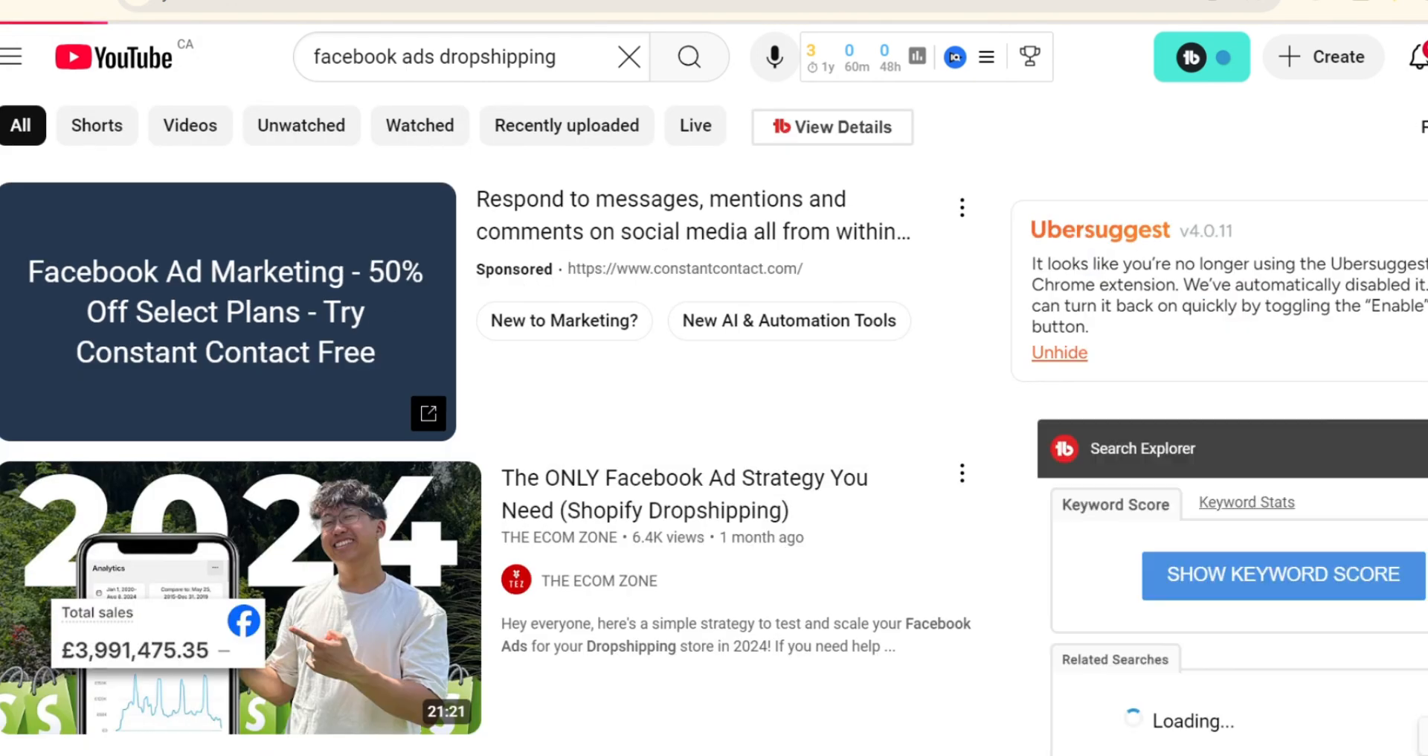
Examine the vidIQ keyword scores and the views, age and subscriber counts of the videos for "facebook ads dropshipping"
scroll(803, 640, down, 3)
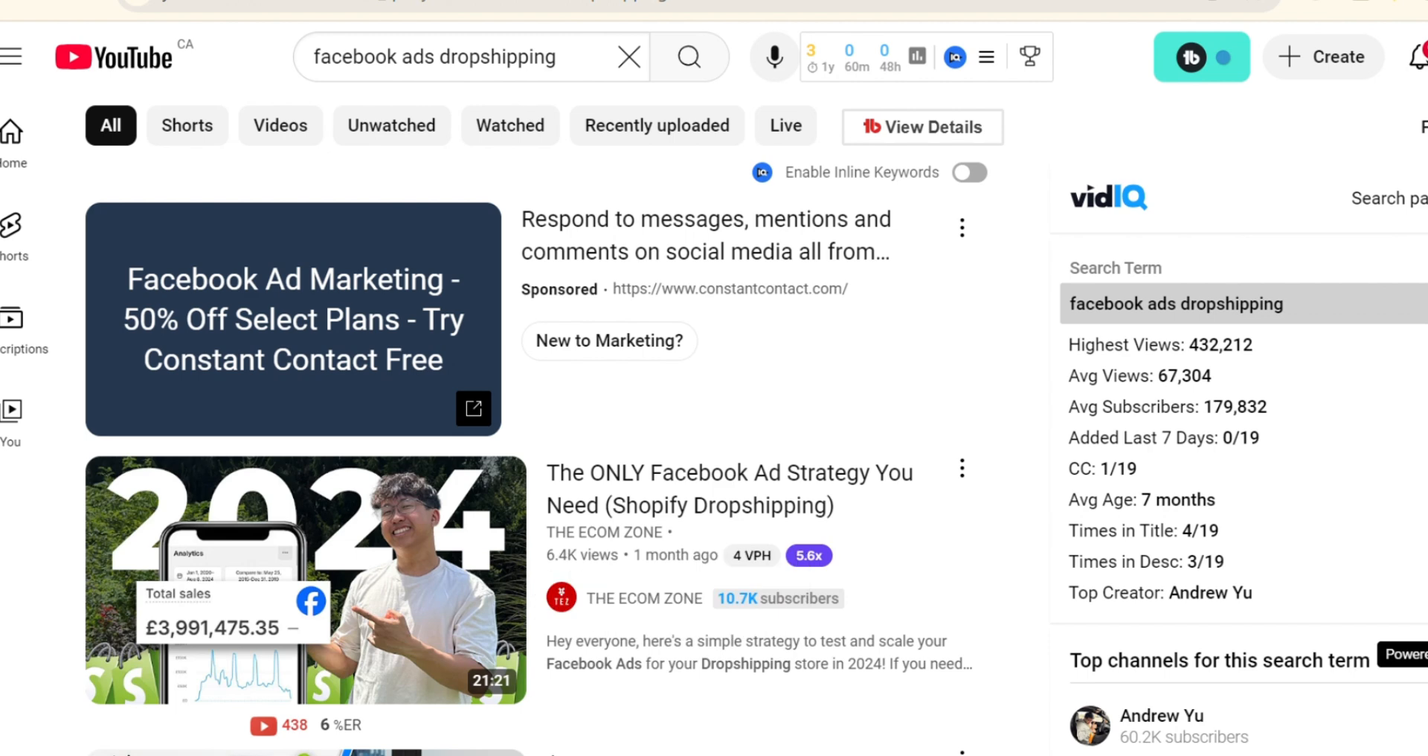
scroll(521, 447, down, 4)
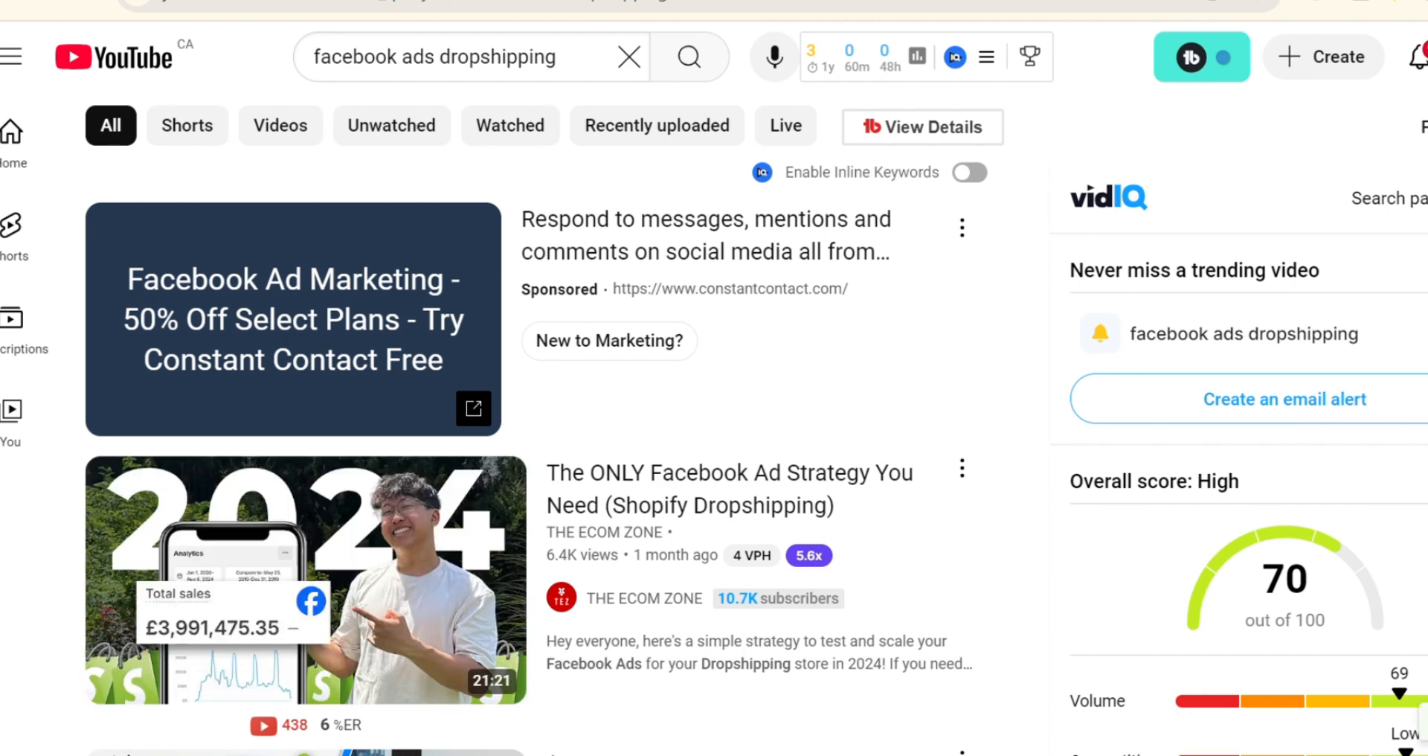
scroll(535, 417, down, 5)
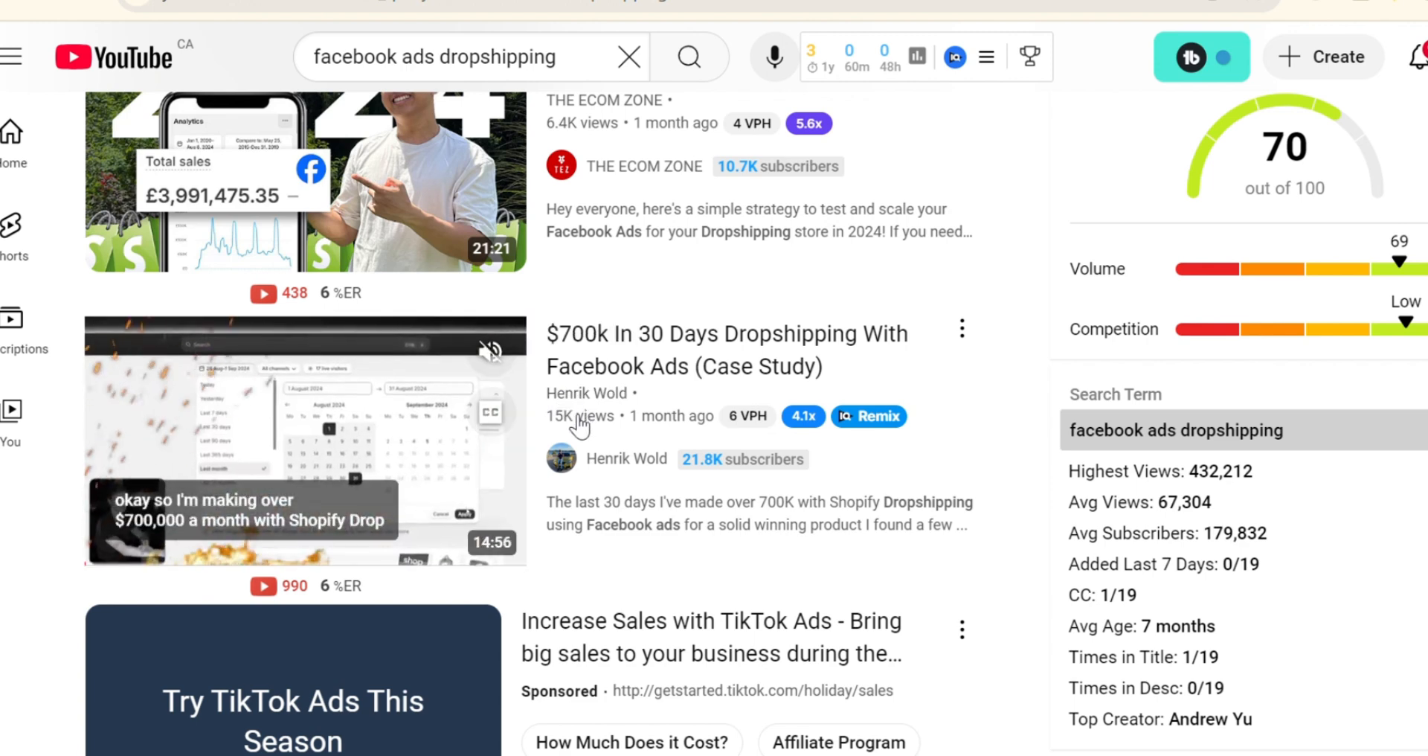
scroll(754, 424, down, 3)
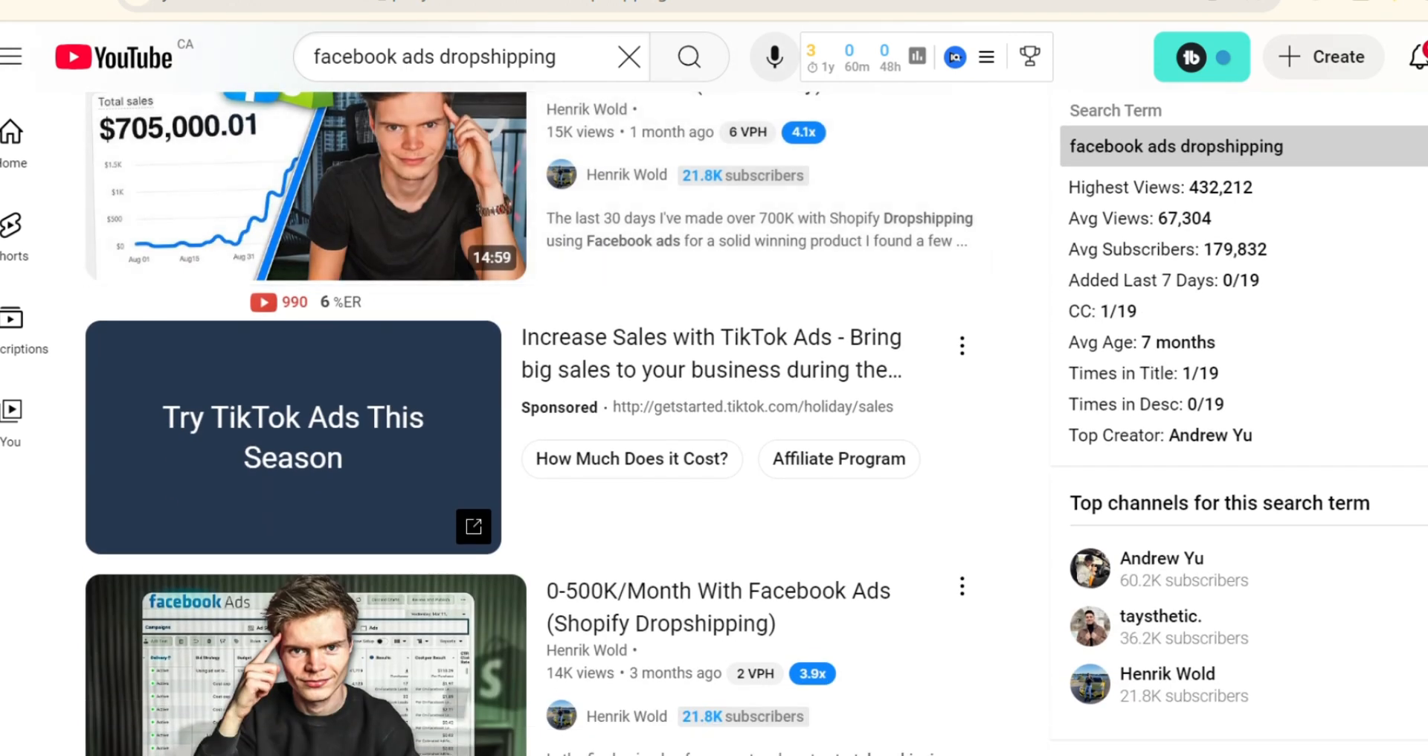
scroll(754, 424, down, 5)
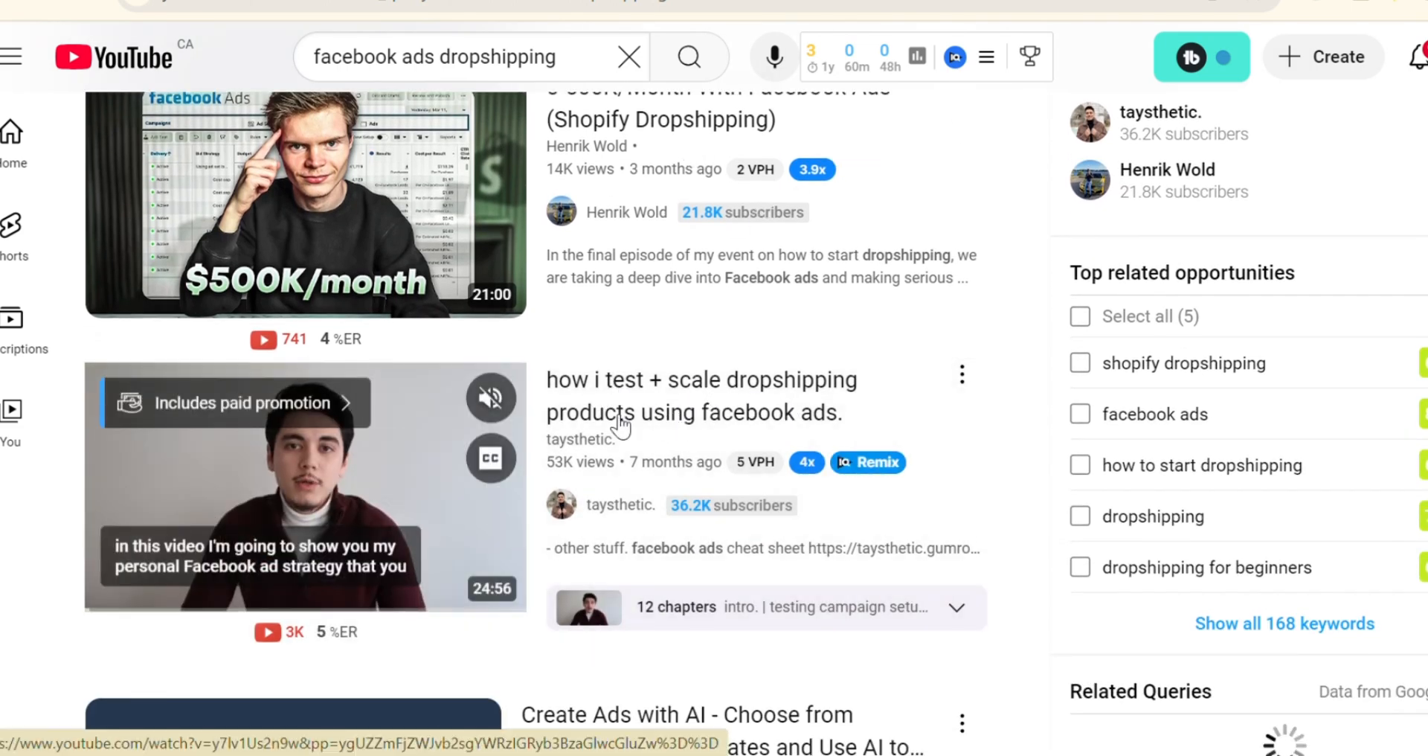
mouse_move(806, 465)
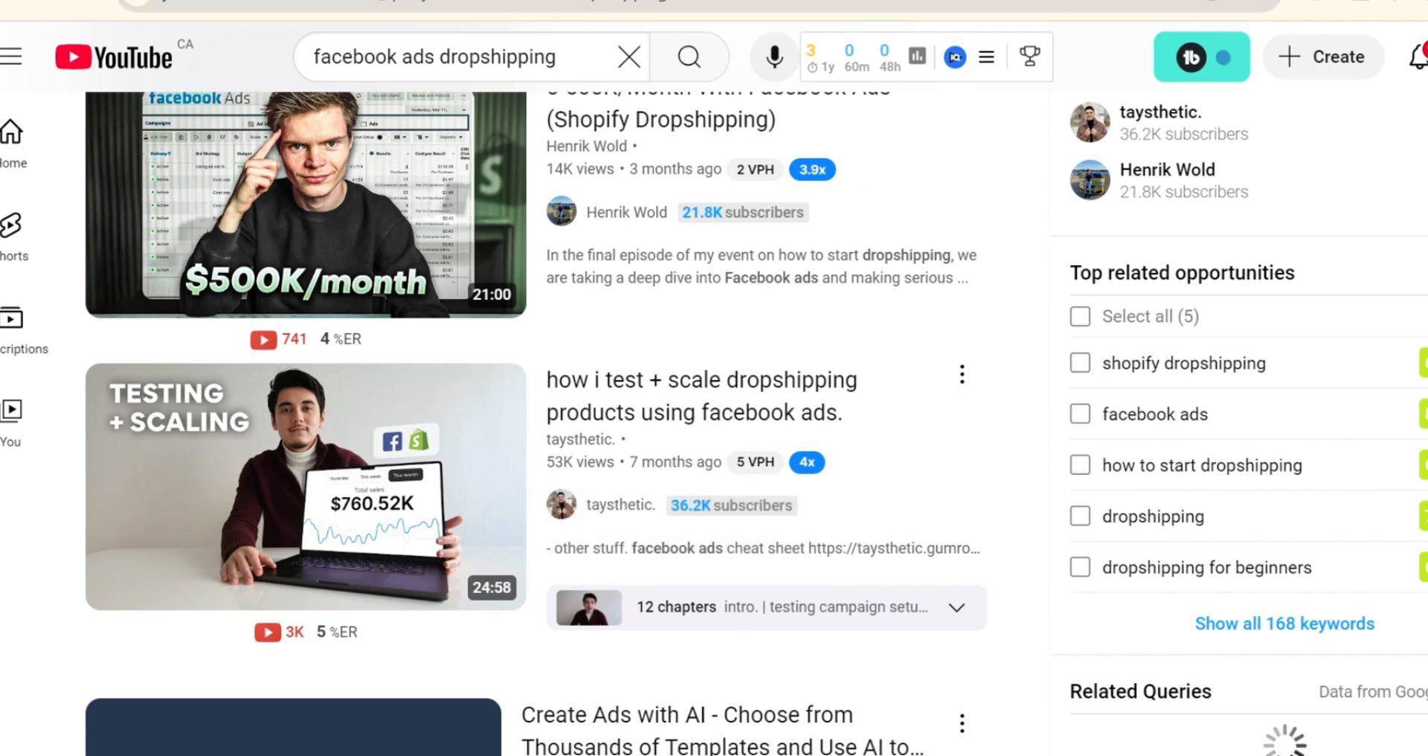
Copy "how to run facebook ads" from cell B4 of the spreadsheet and search YouTube for it
click(1101, 0)
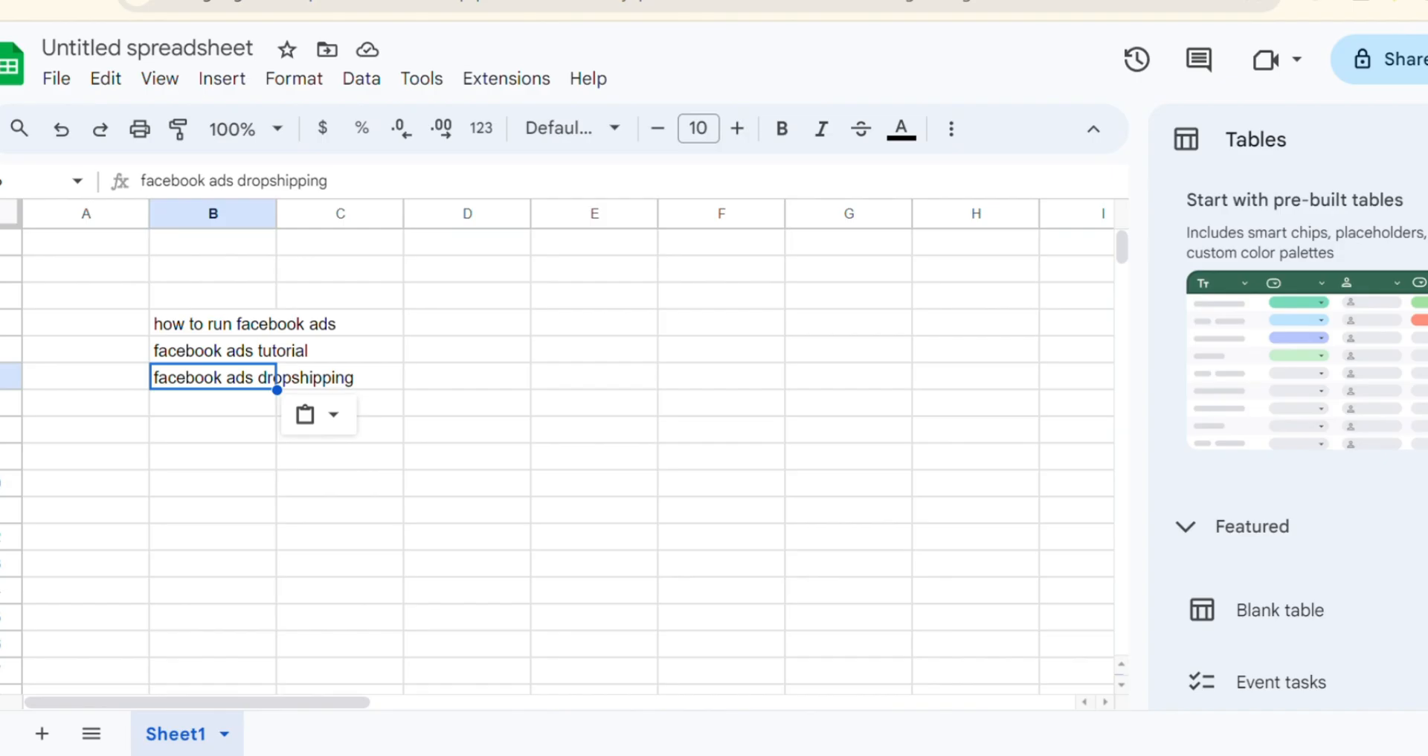
click(227, 328)
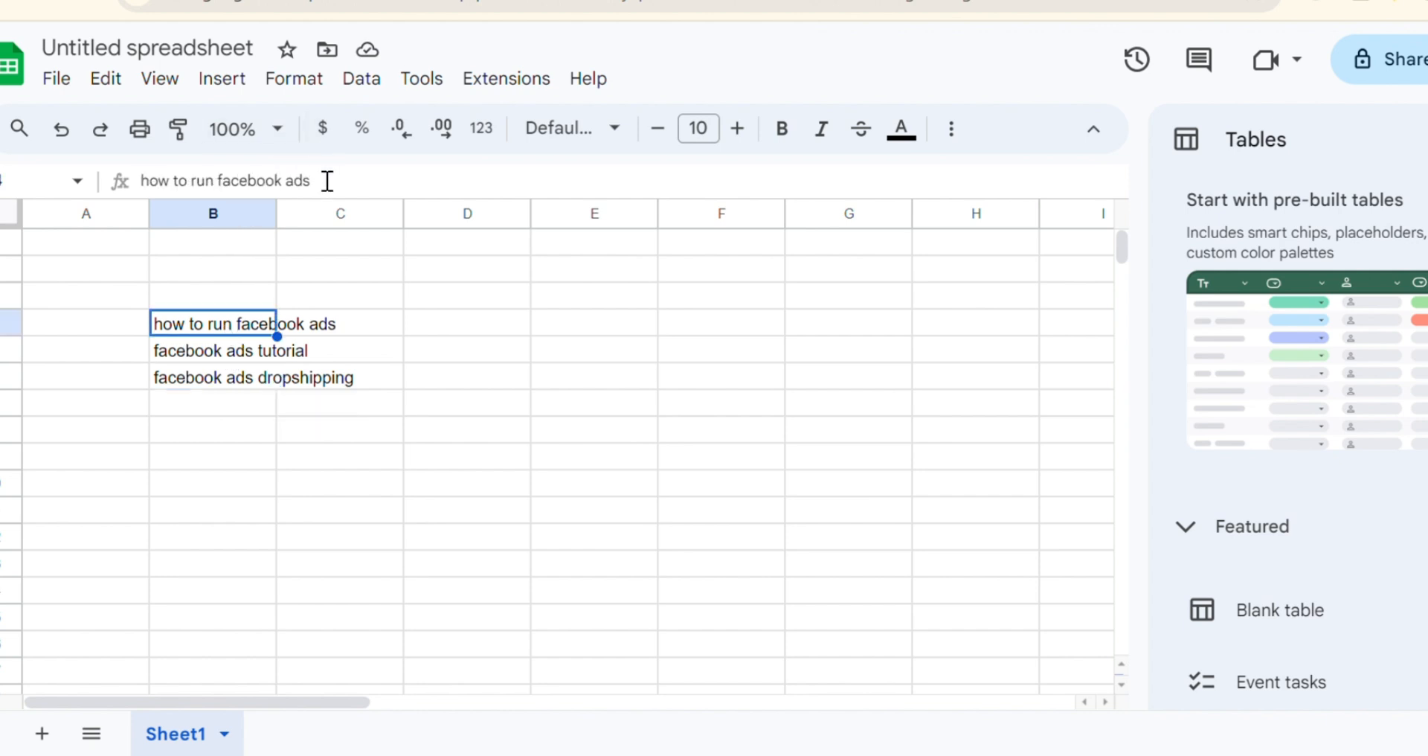
drag(327, 188, 116, 175)
key(ctrl+c)
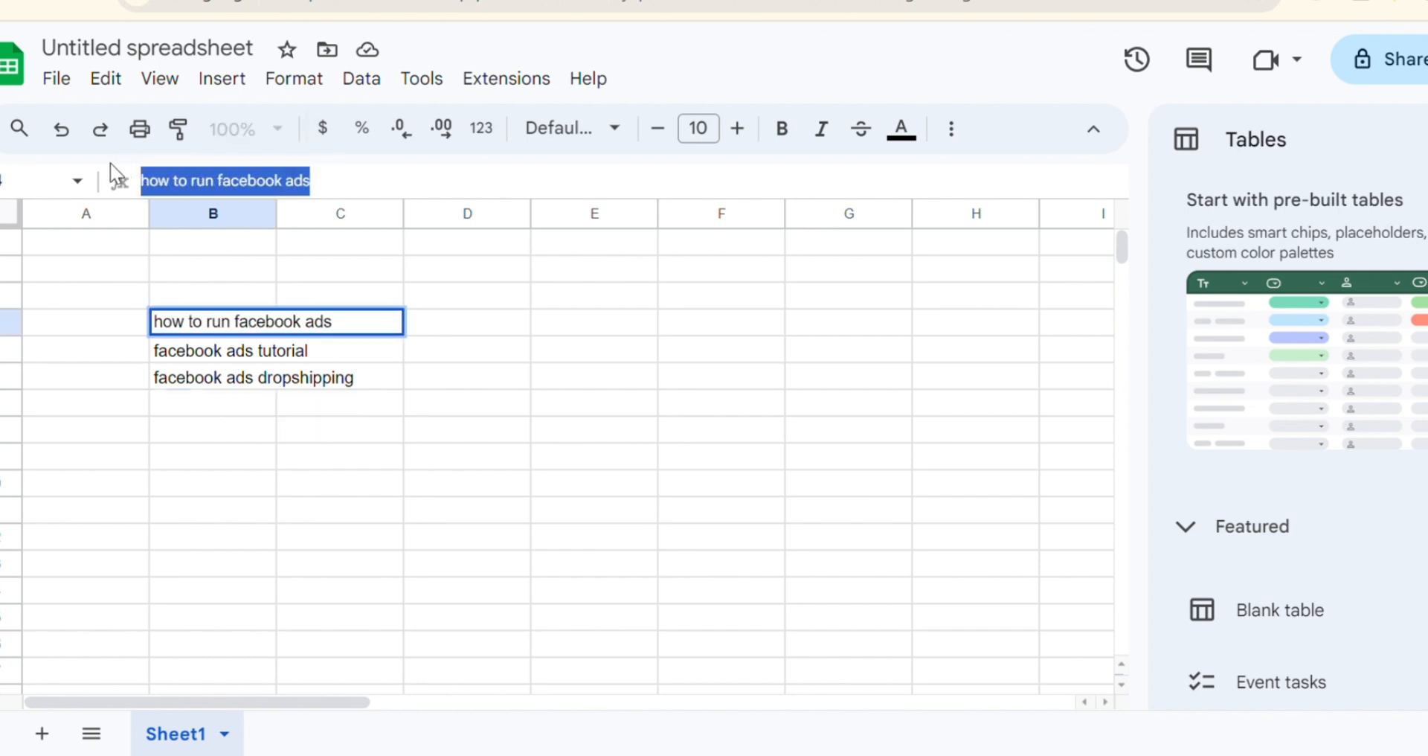
click(92, 165)
click(669, 2)
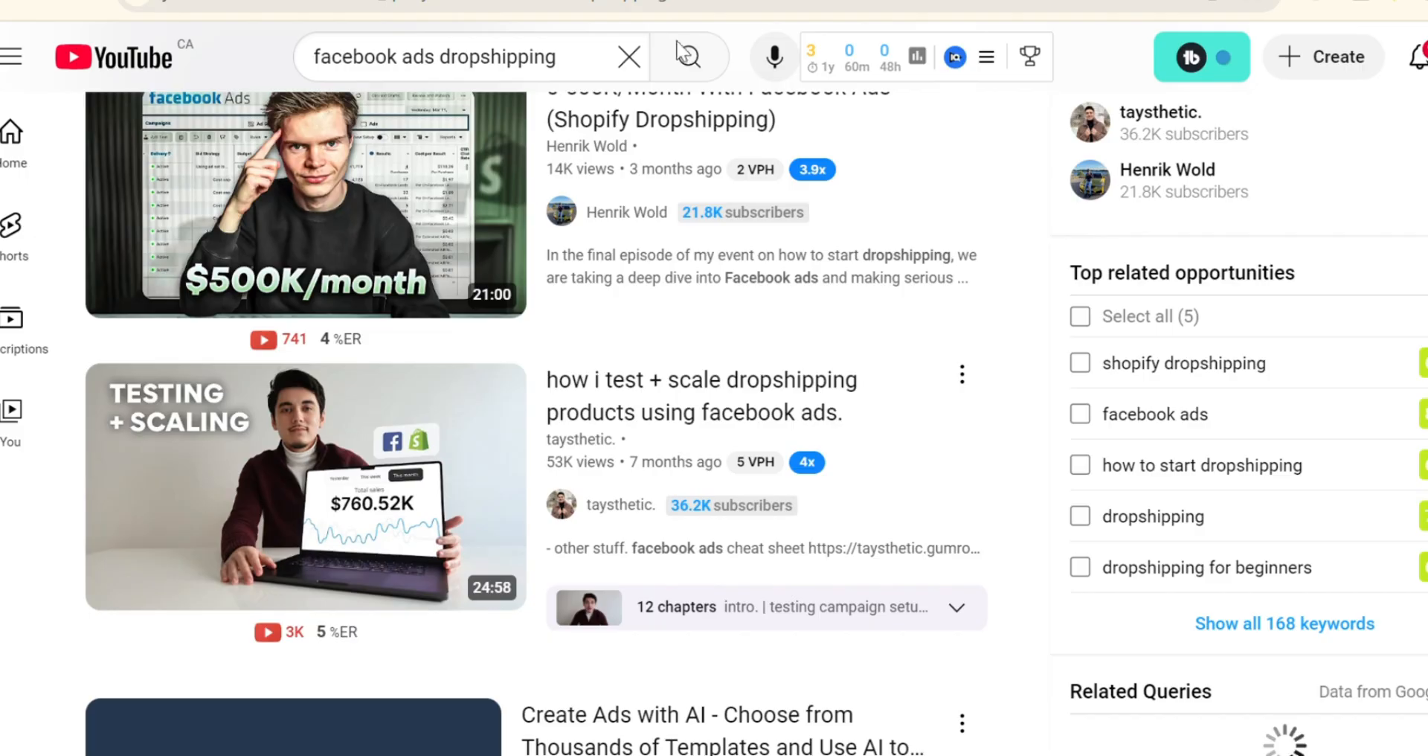
click(637, 58)
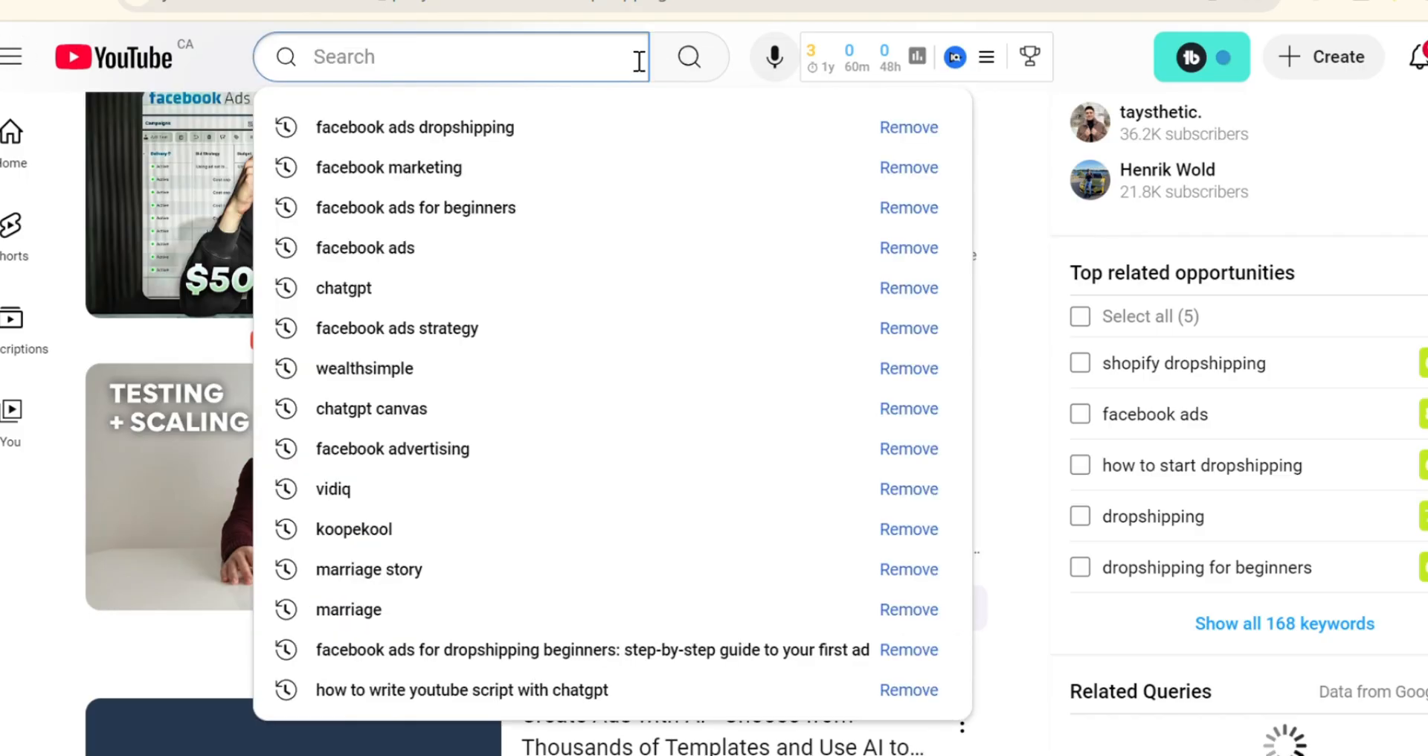
key(ctrl+v)
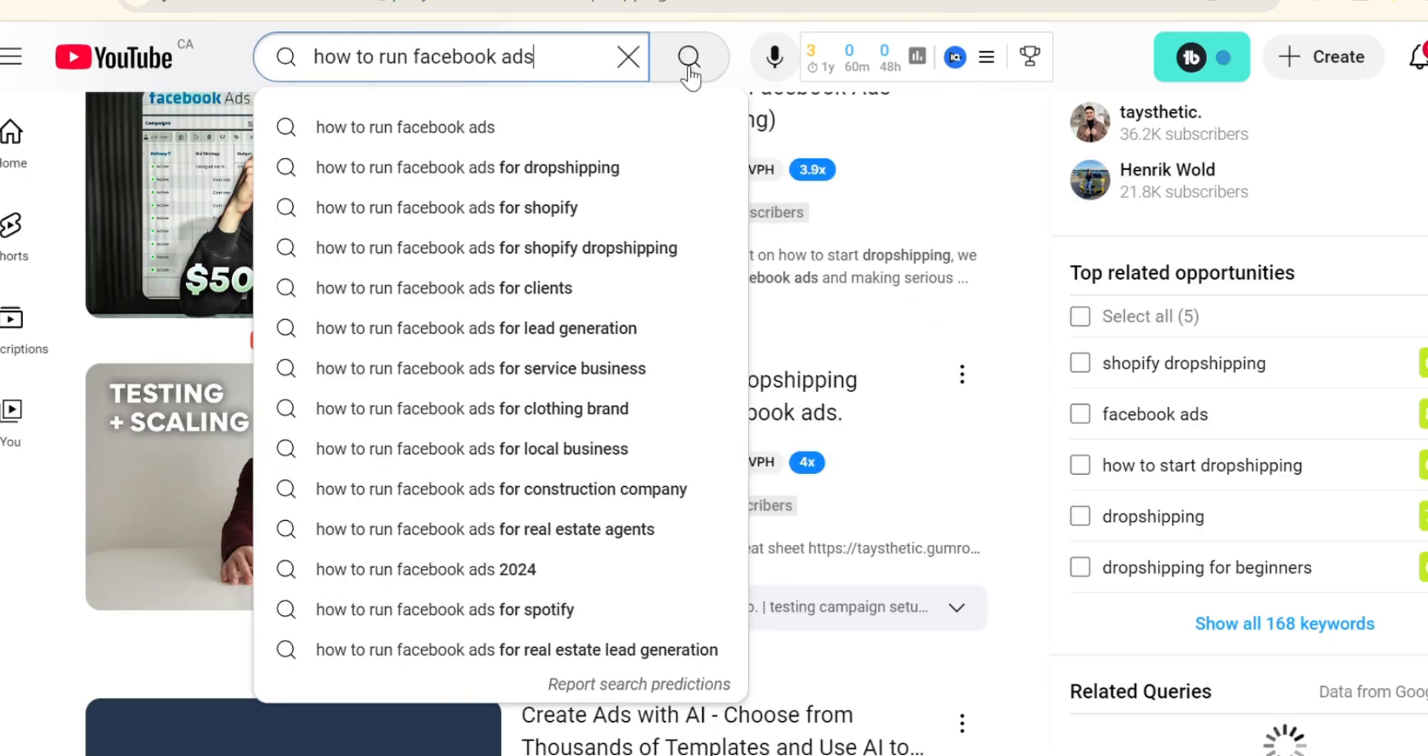
click(687, 65)
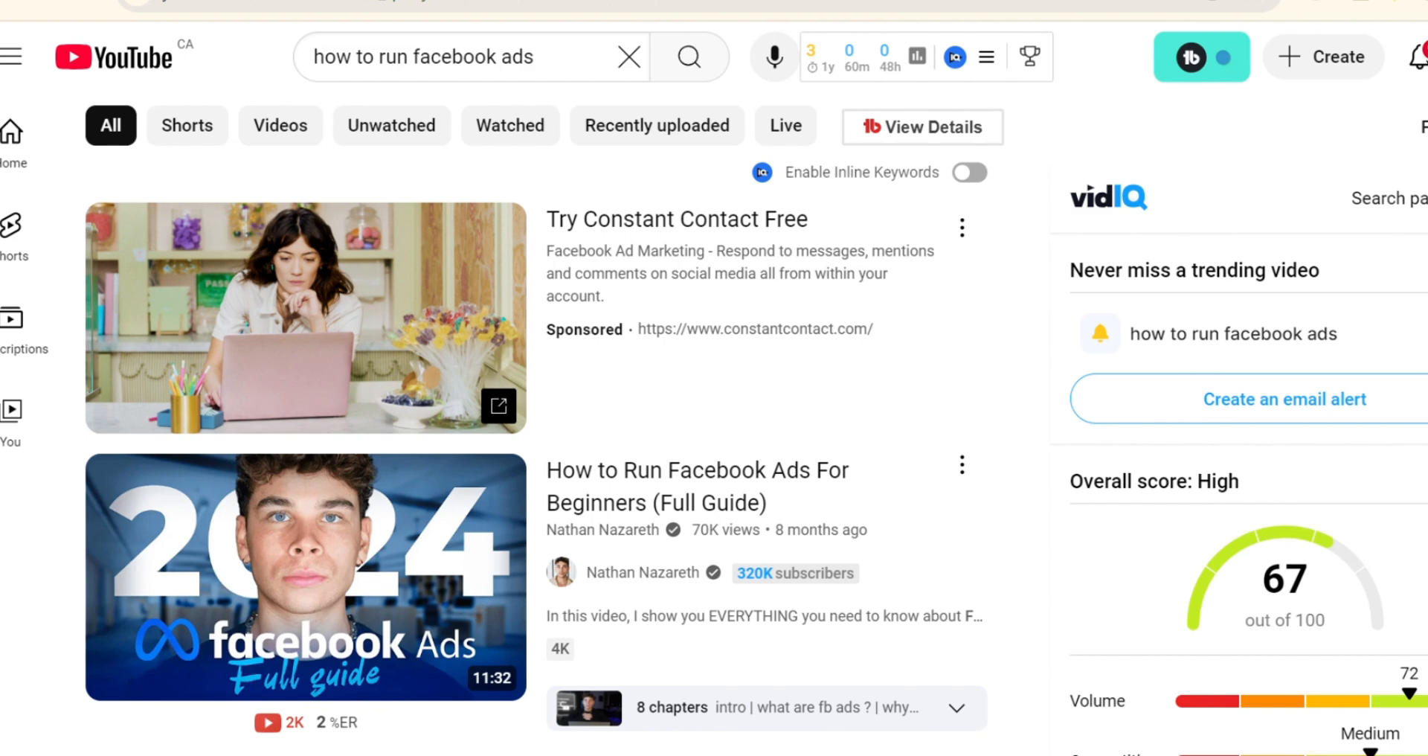
Compare the vidIQ search statistics and the views and subscriber counts of the videos for "how to run facebook ads"
scroll(714, 424, down, 5)
scroll(714, 424, down, 6)
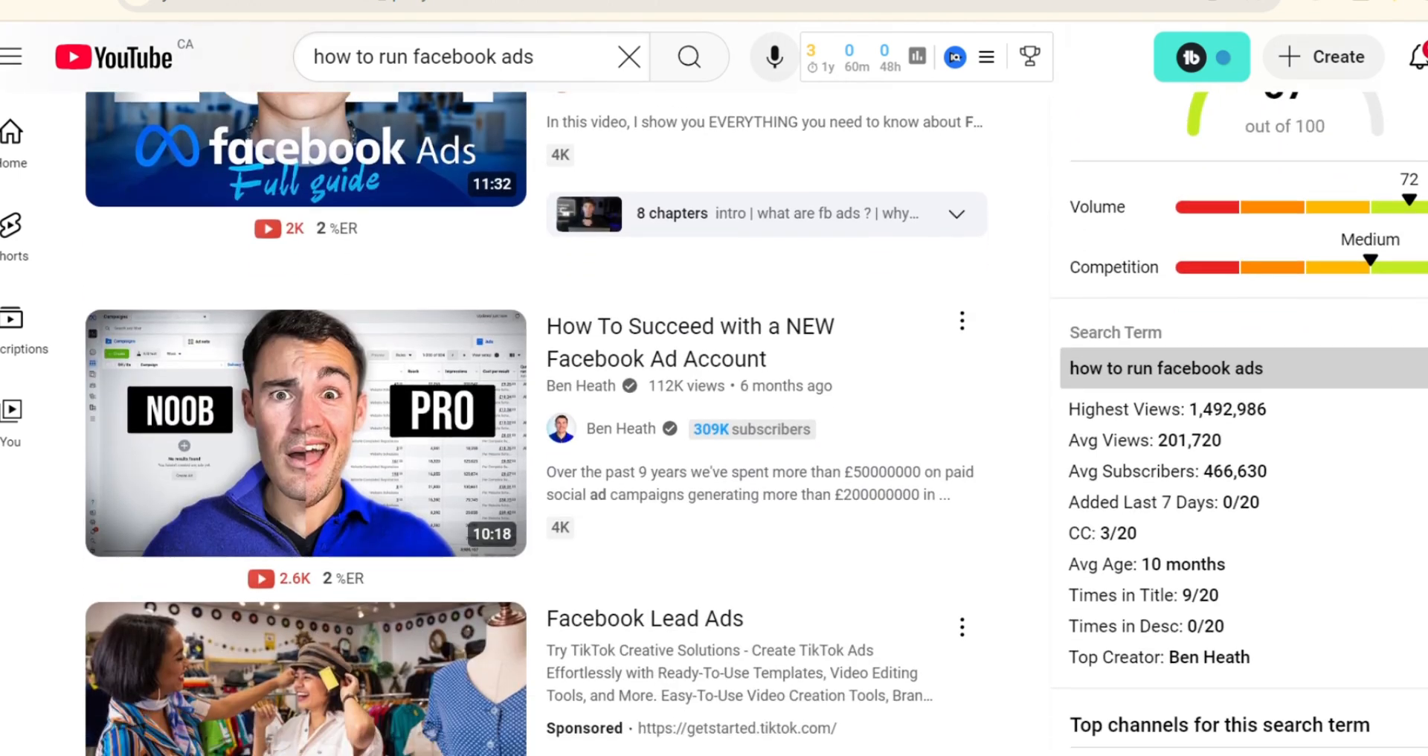
scroll(714, 424, down, 2)
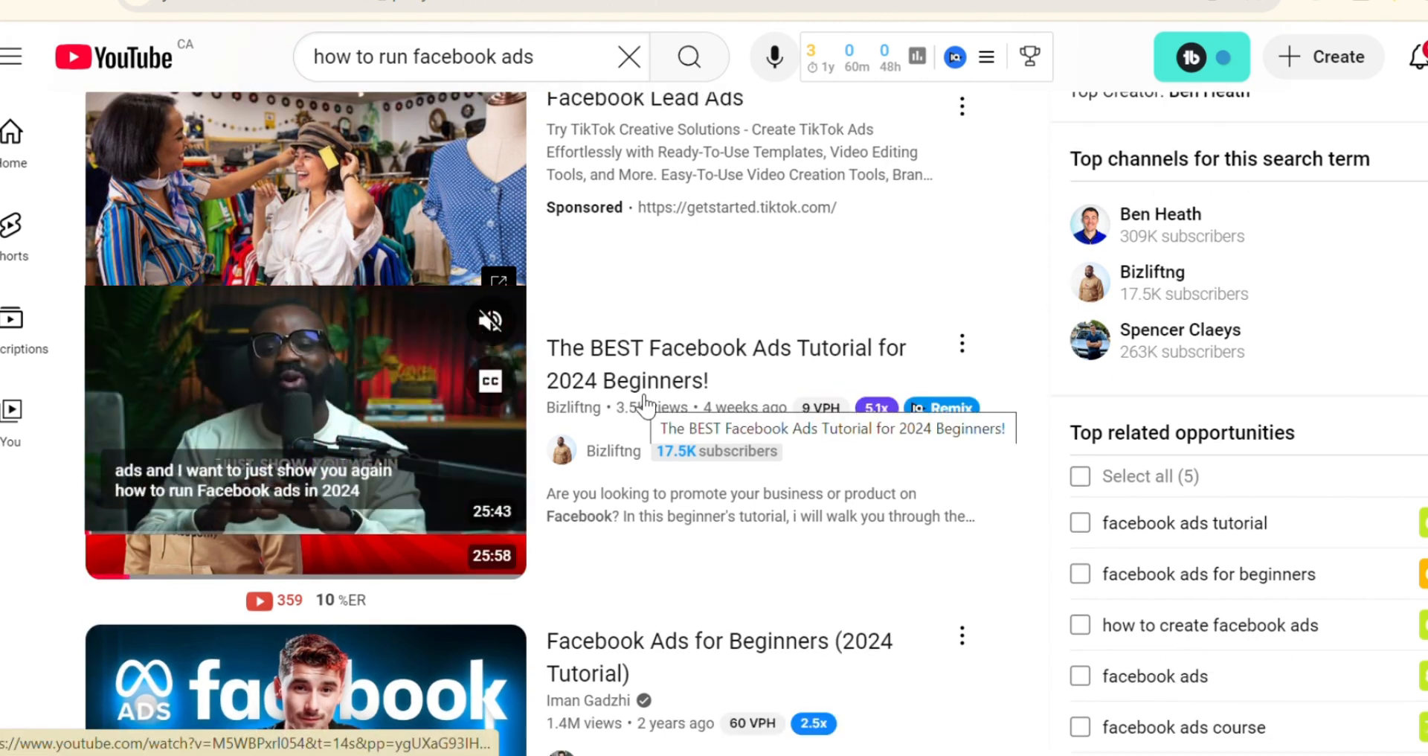
mouse_move(826, 425)
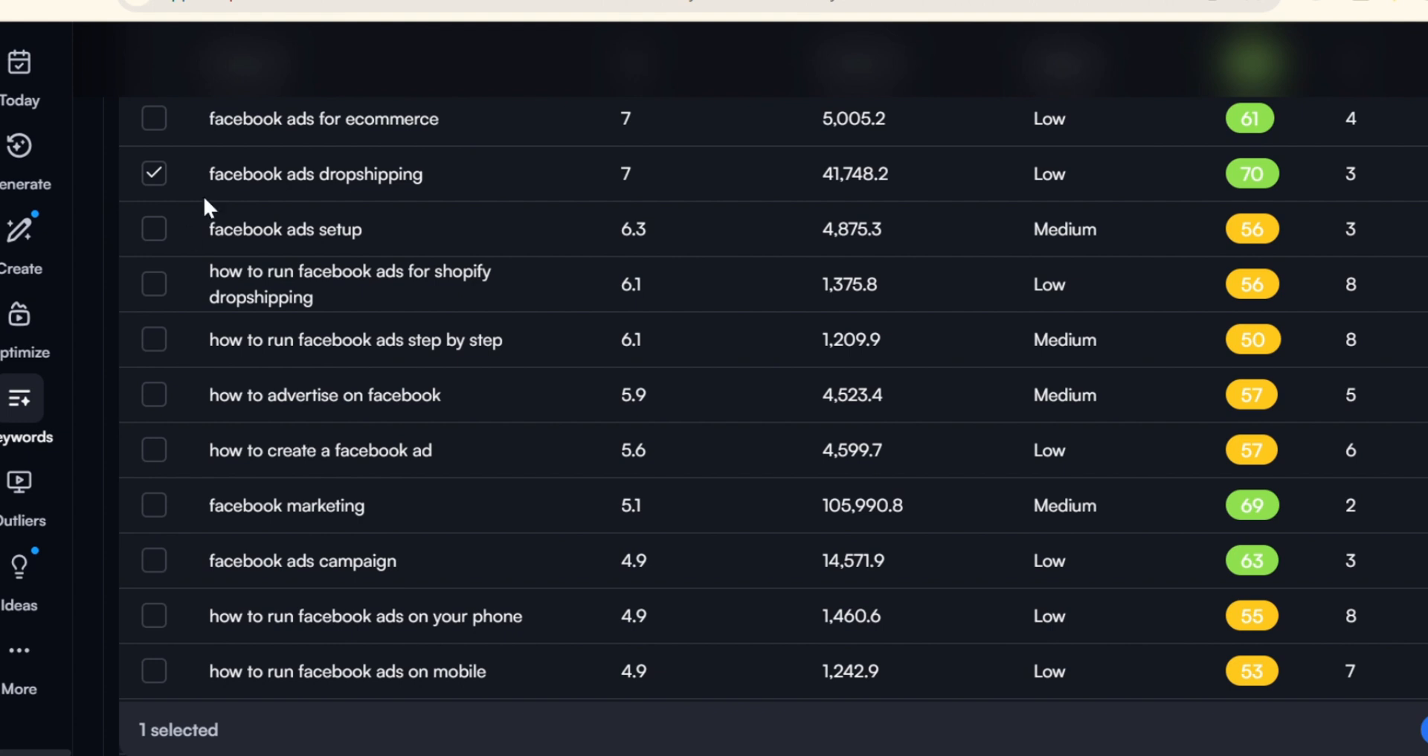
Return to vidIQ, deselect "facebook ads dropshipping" and look through the remaining related keywords
click(151, 187)
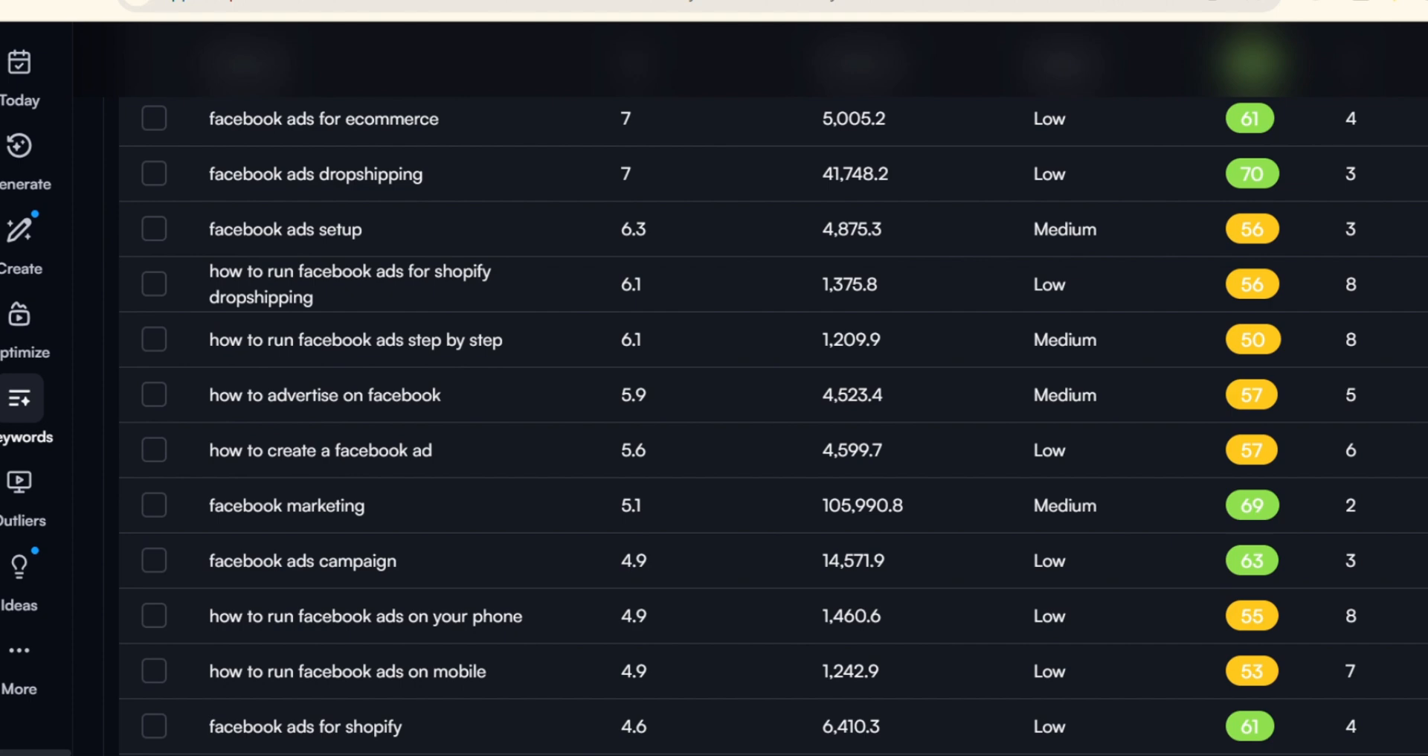
scroll(774, 390, down, 10)
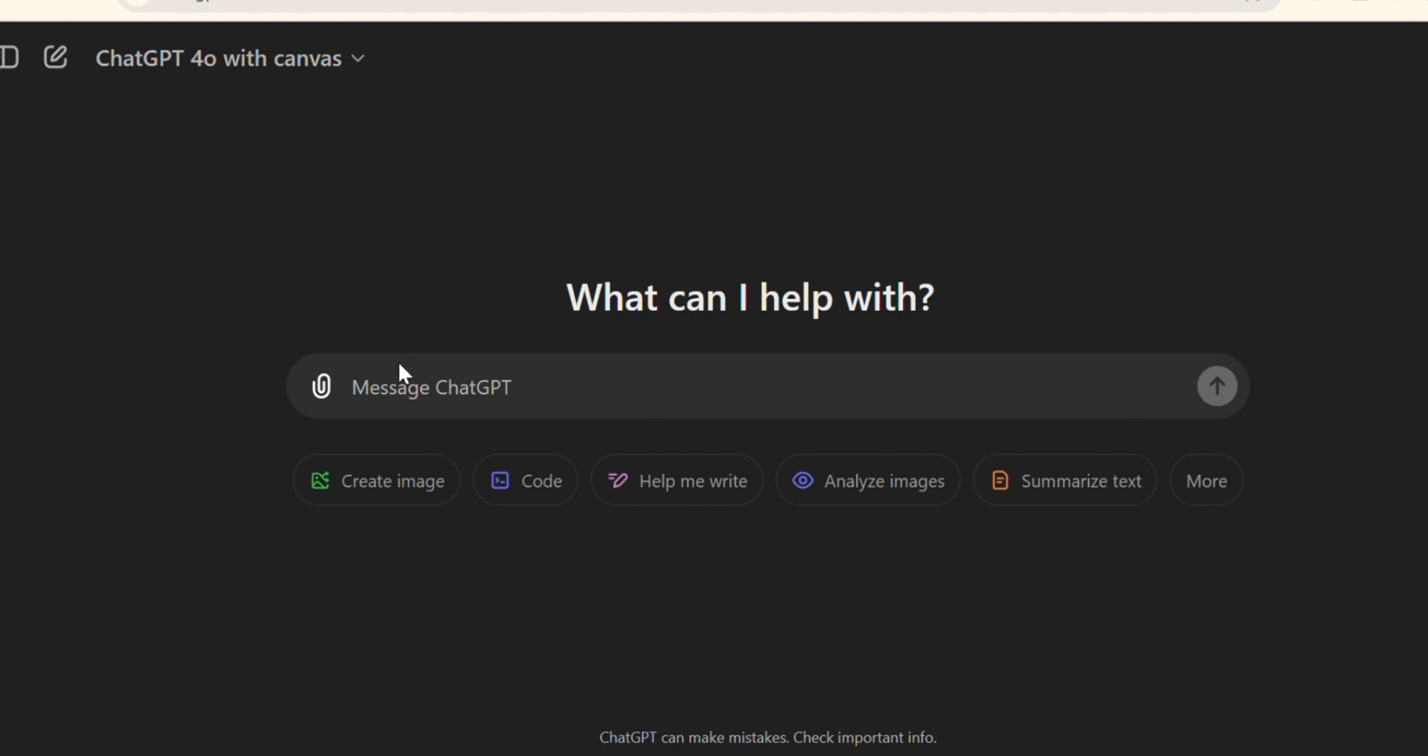
Ask ChatGPT for a YouTube script on "how to run facebook ads" with relevant strategies, a hook, introduction and content addressing beginners' pain points
click(389, 388)
text(write a Y)
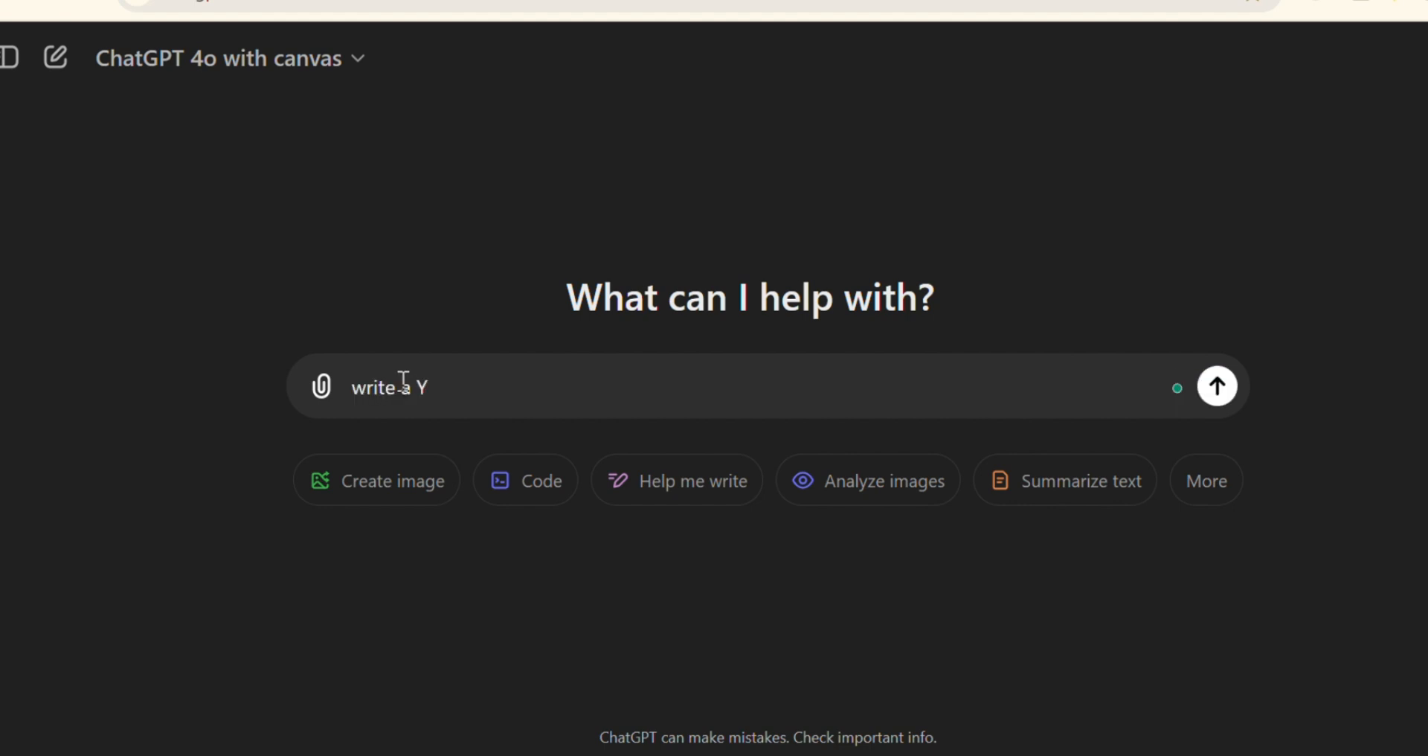
text(outube script for the topic - how to run facebook ads)
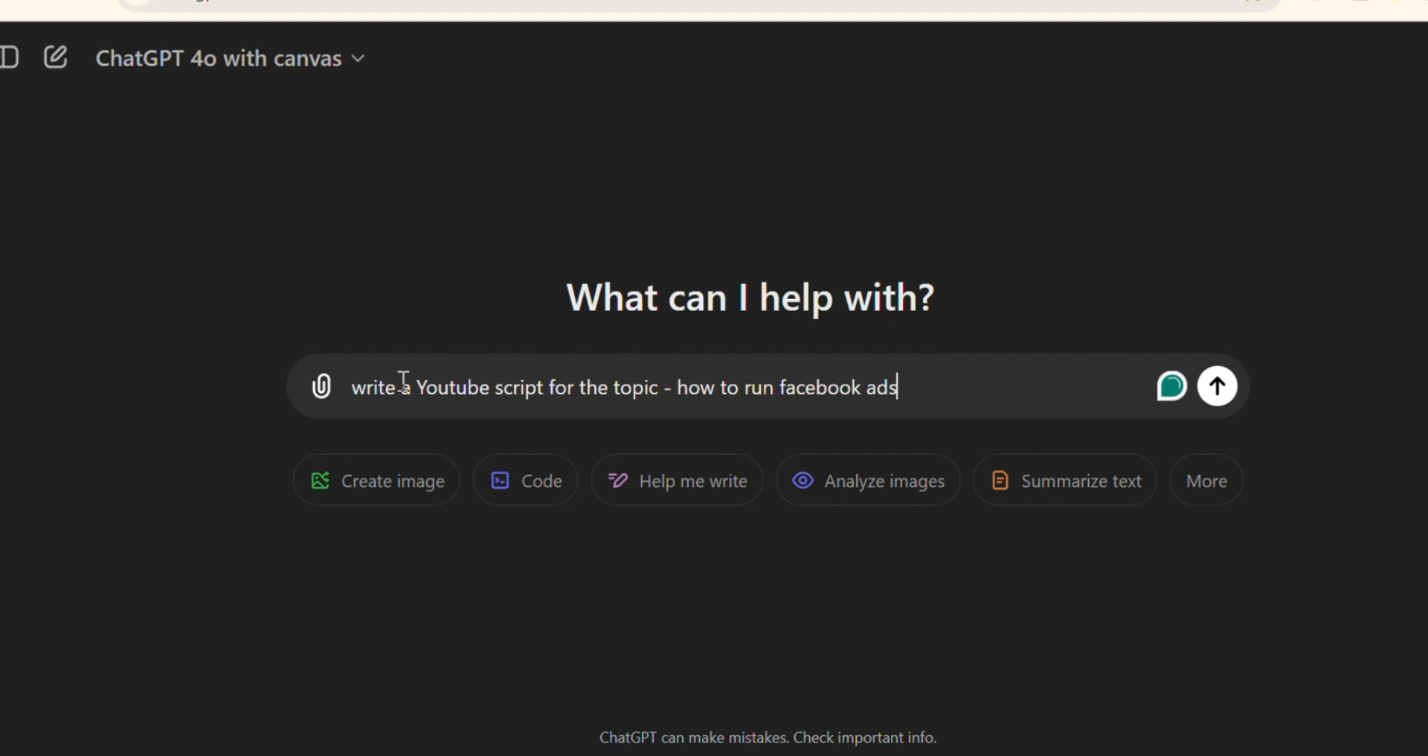
text(, with r)
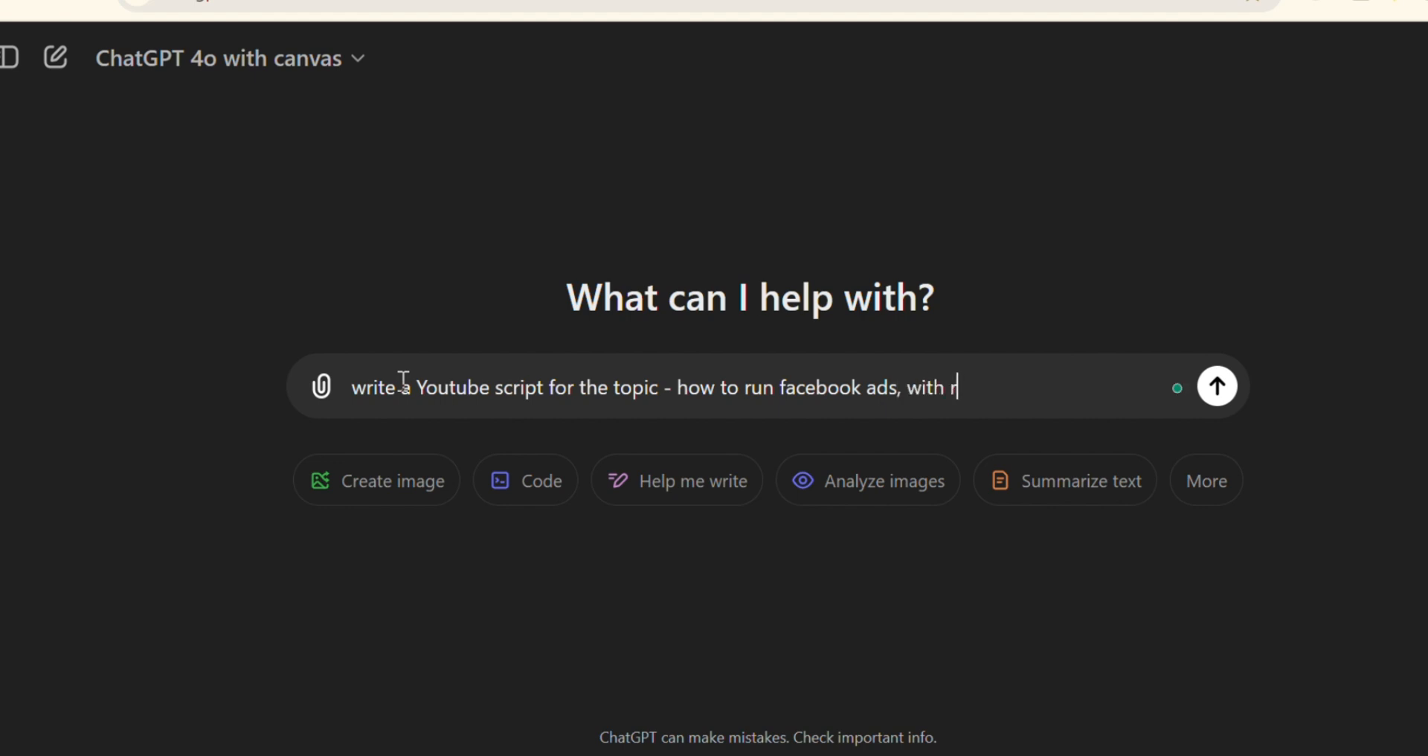
text(elevant strategies. Wr)
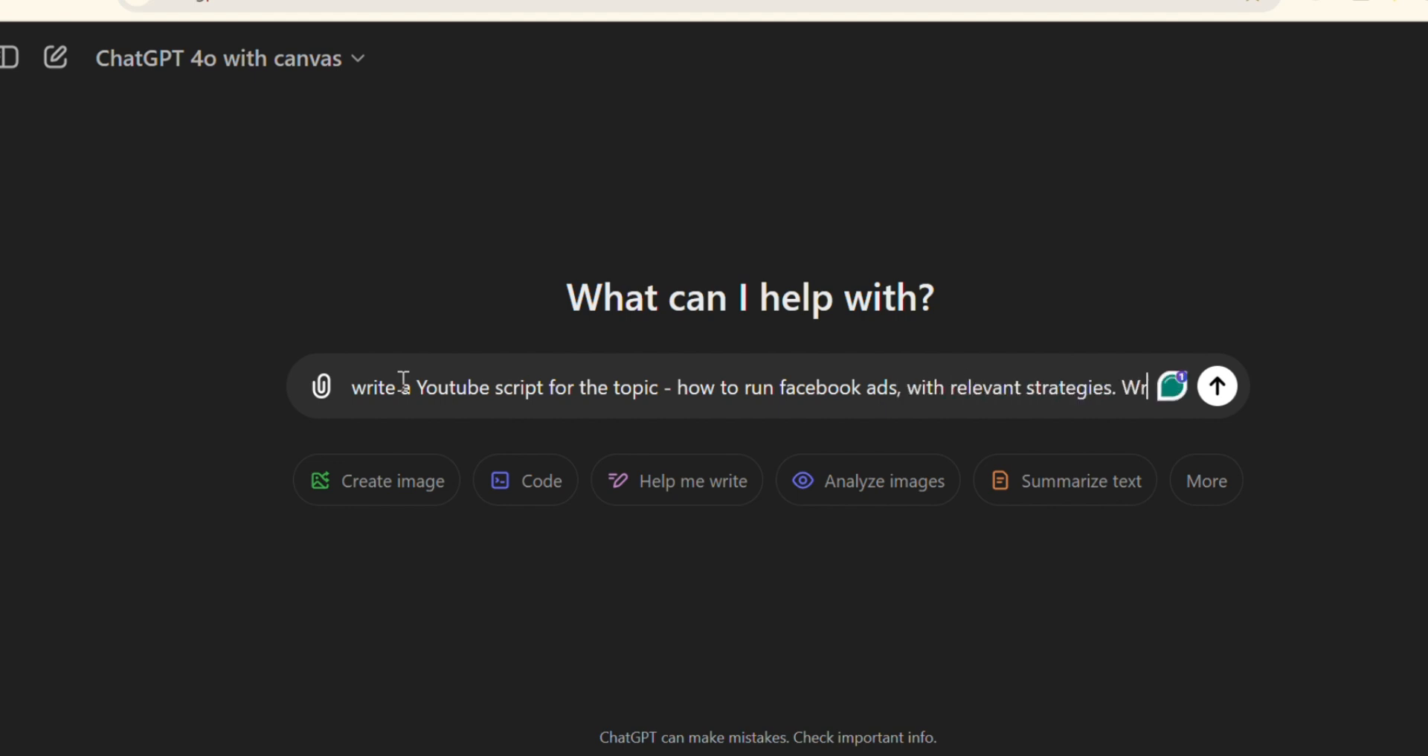
text(ite the hook, int)
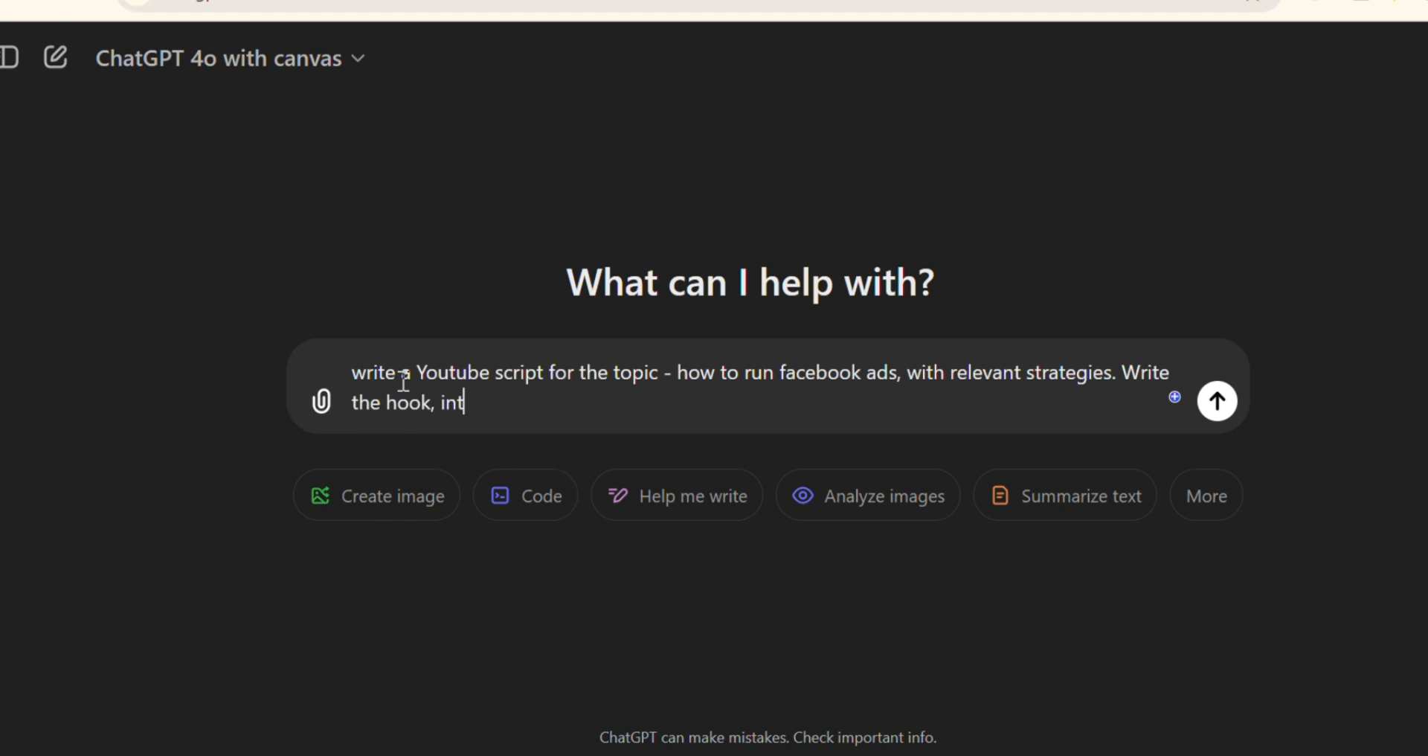
text(roduction and cont)
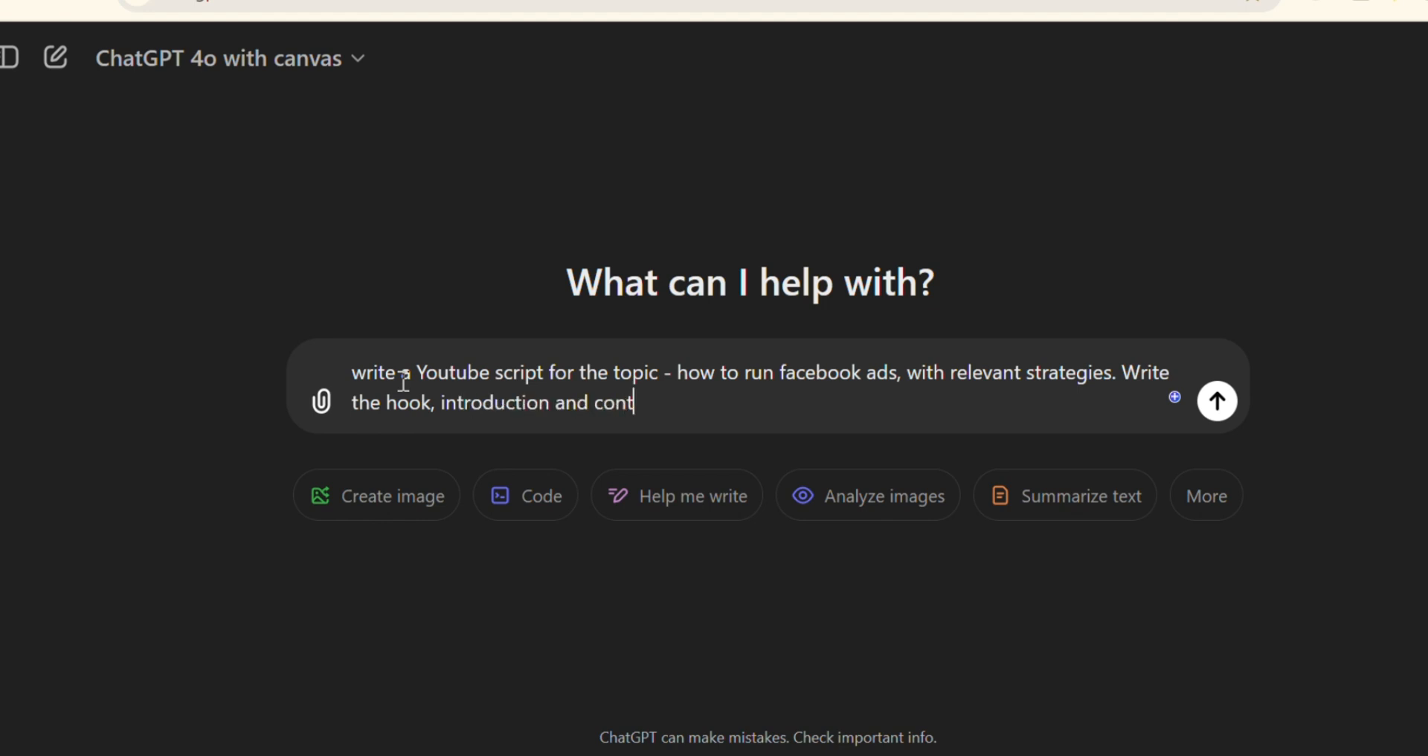
text(ent addressing the pai)
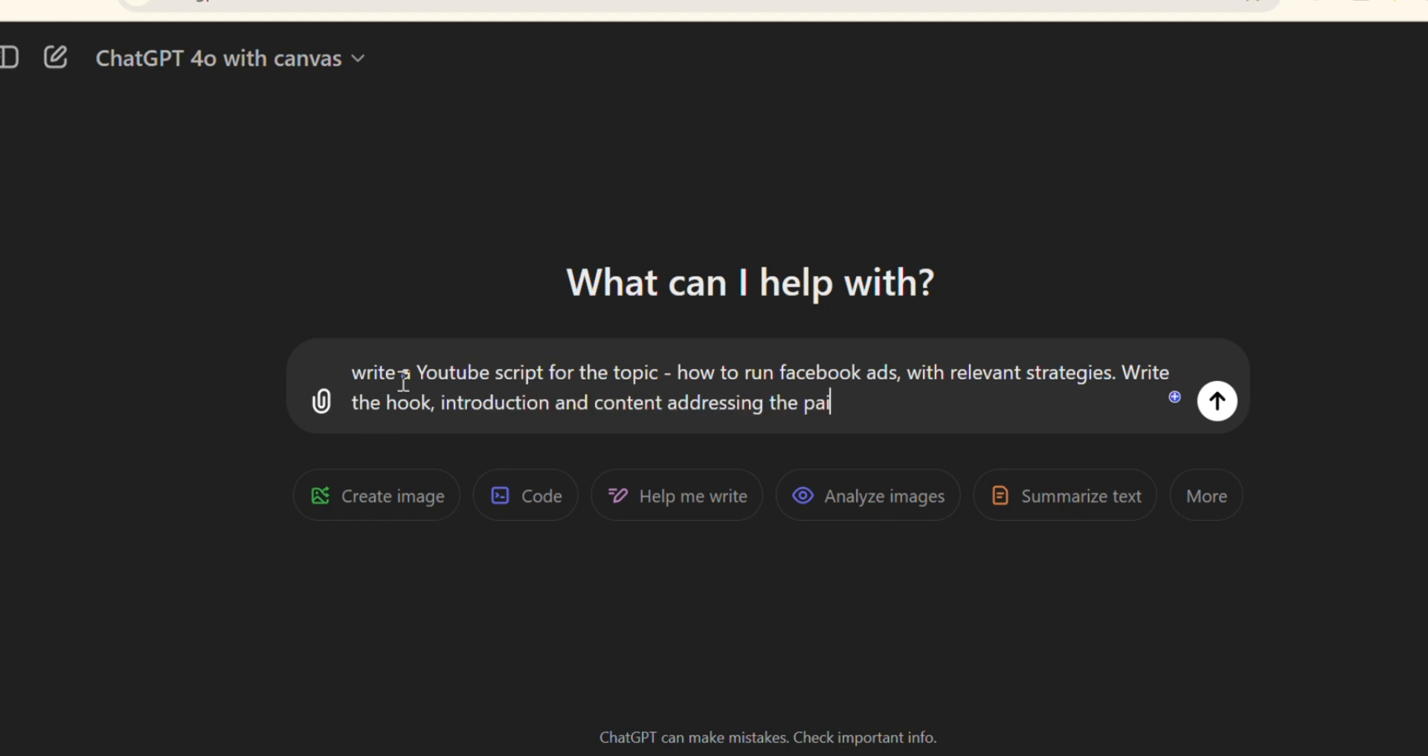
text(n points for beginners.)
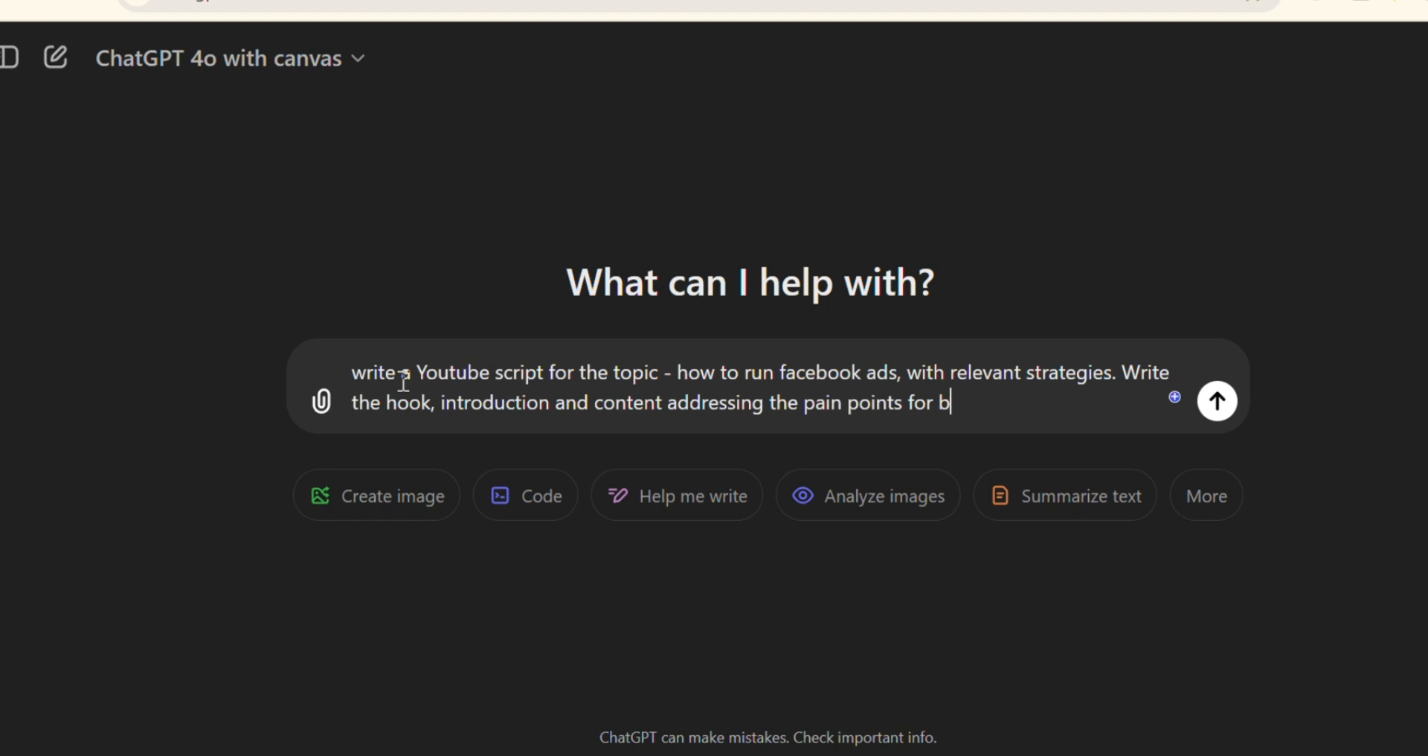
key(Return)
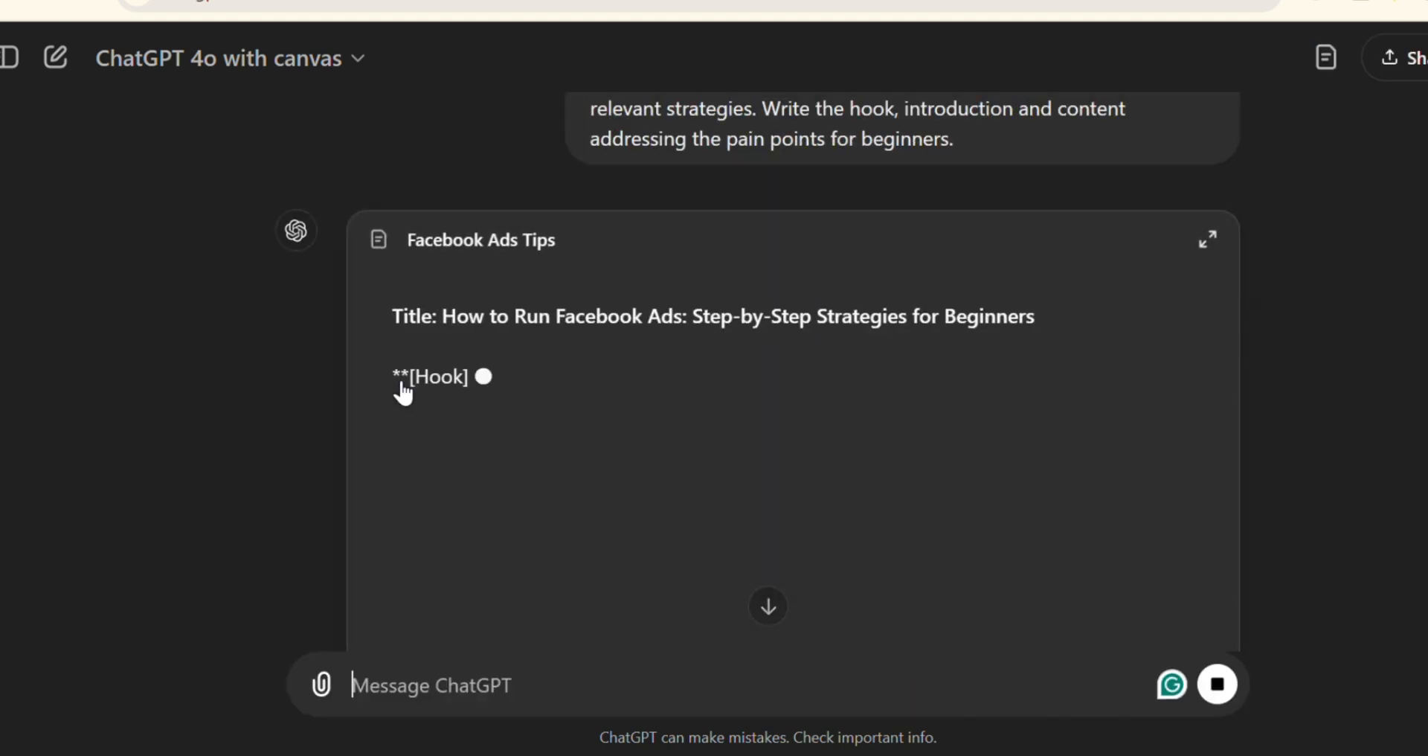
Read through the generated script's closing remarks, hook, introduction and first content step
click(403, 393)
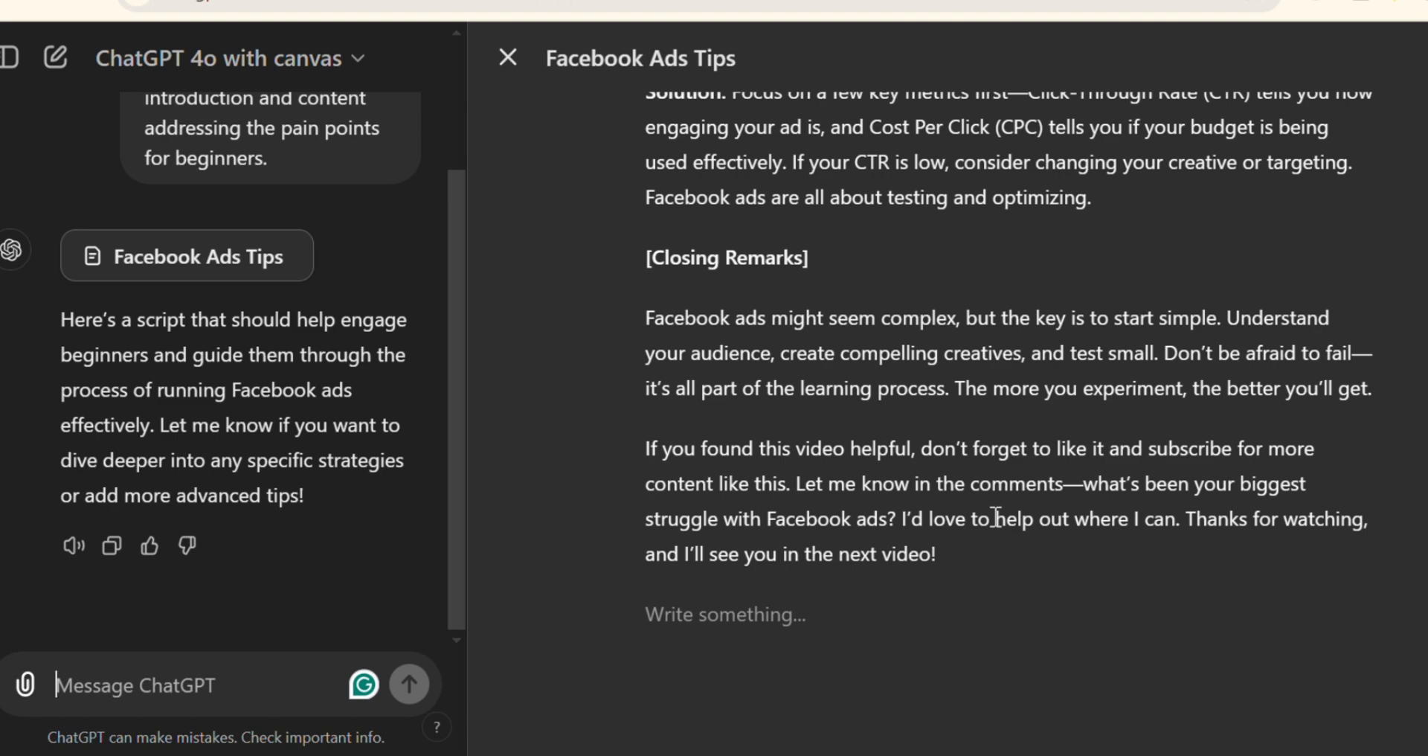
scroll(1158, 341, up, 6)
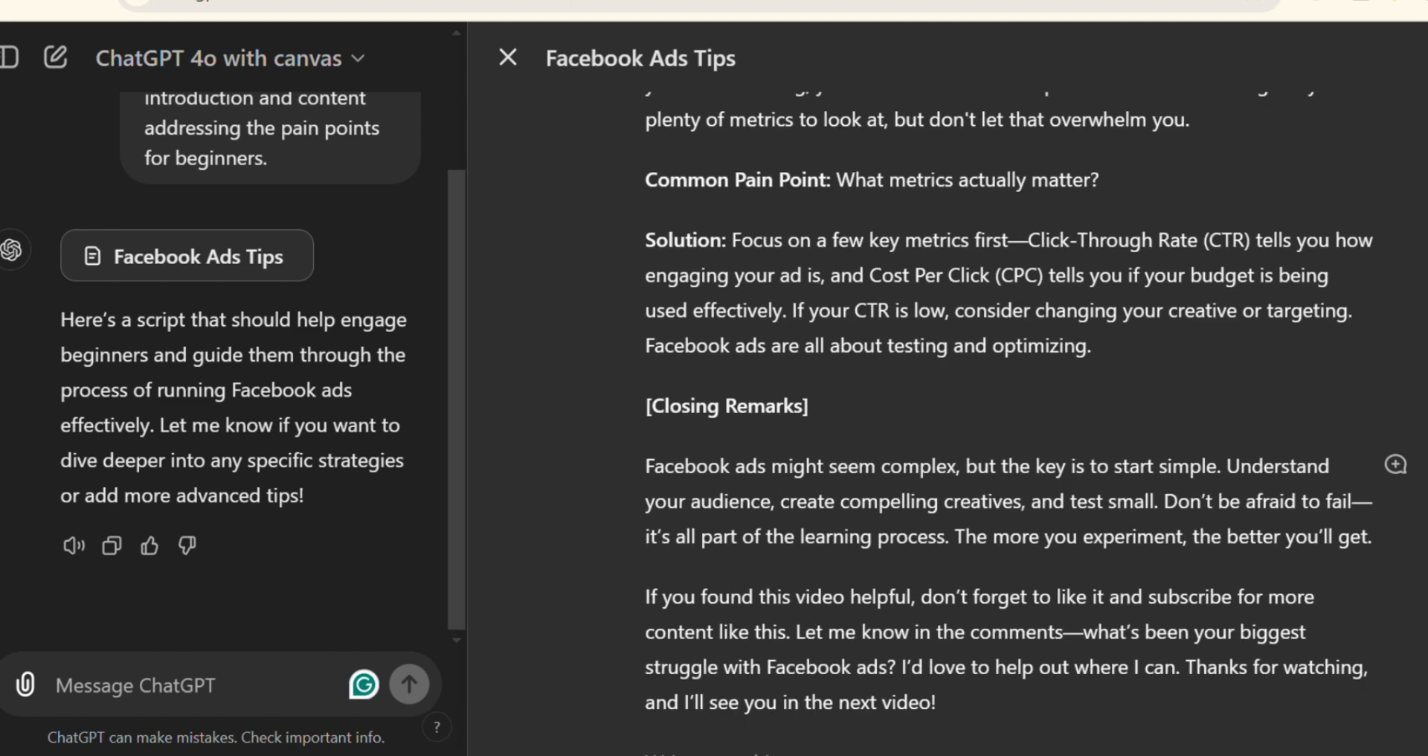
scroll(656, 339, up, 20)
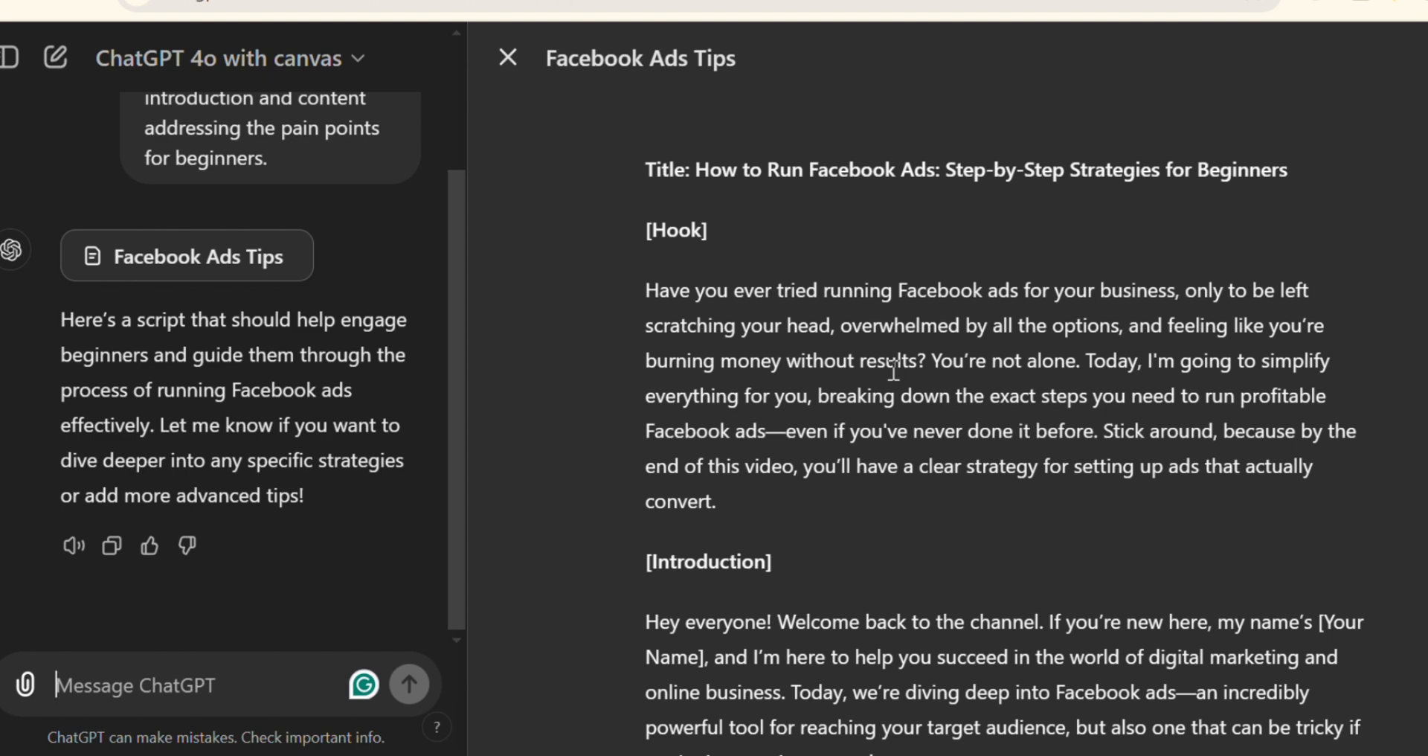
scroll(894, 368, down, 4)
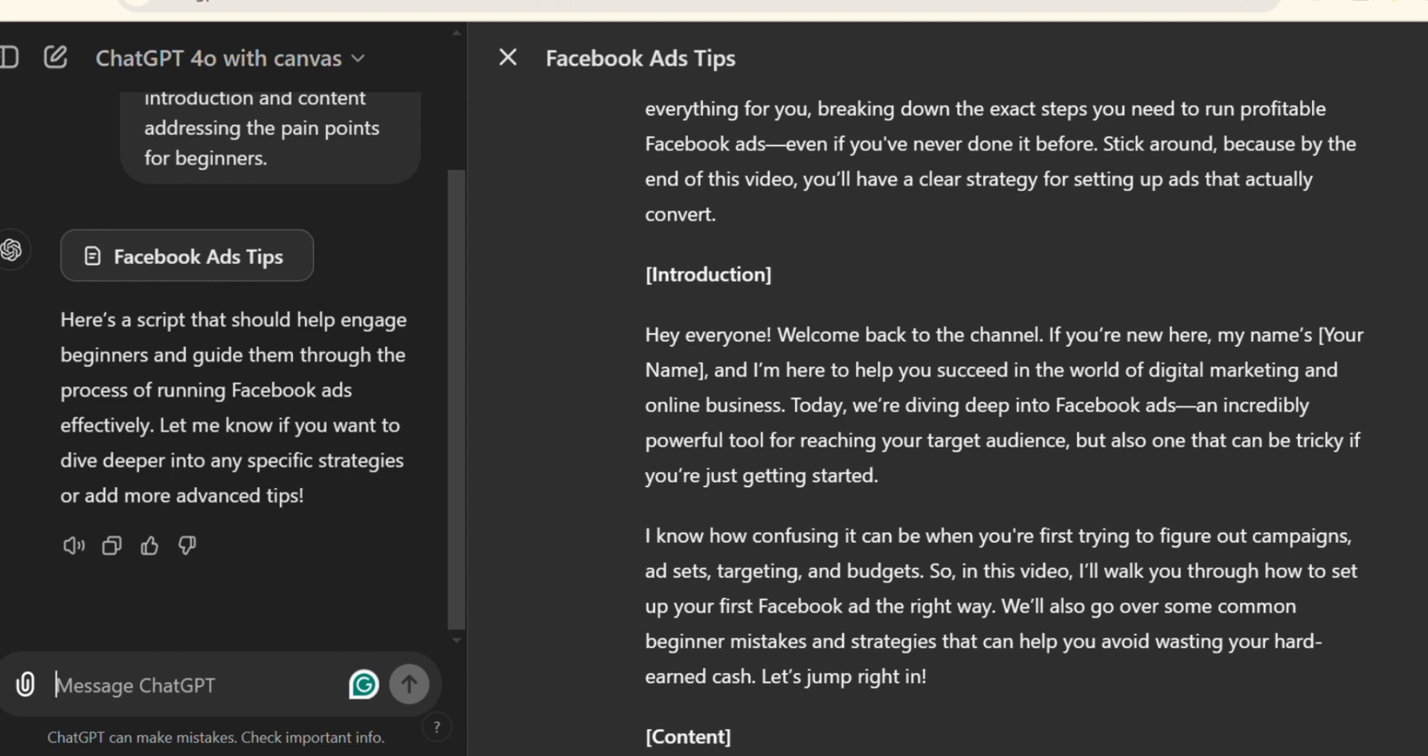
scroll(893, 369, down, 8)
scroll(893, 368, down, 2)
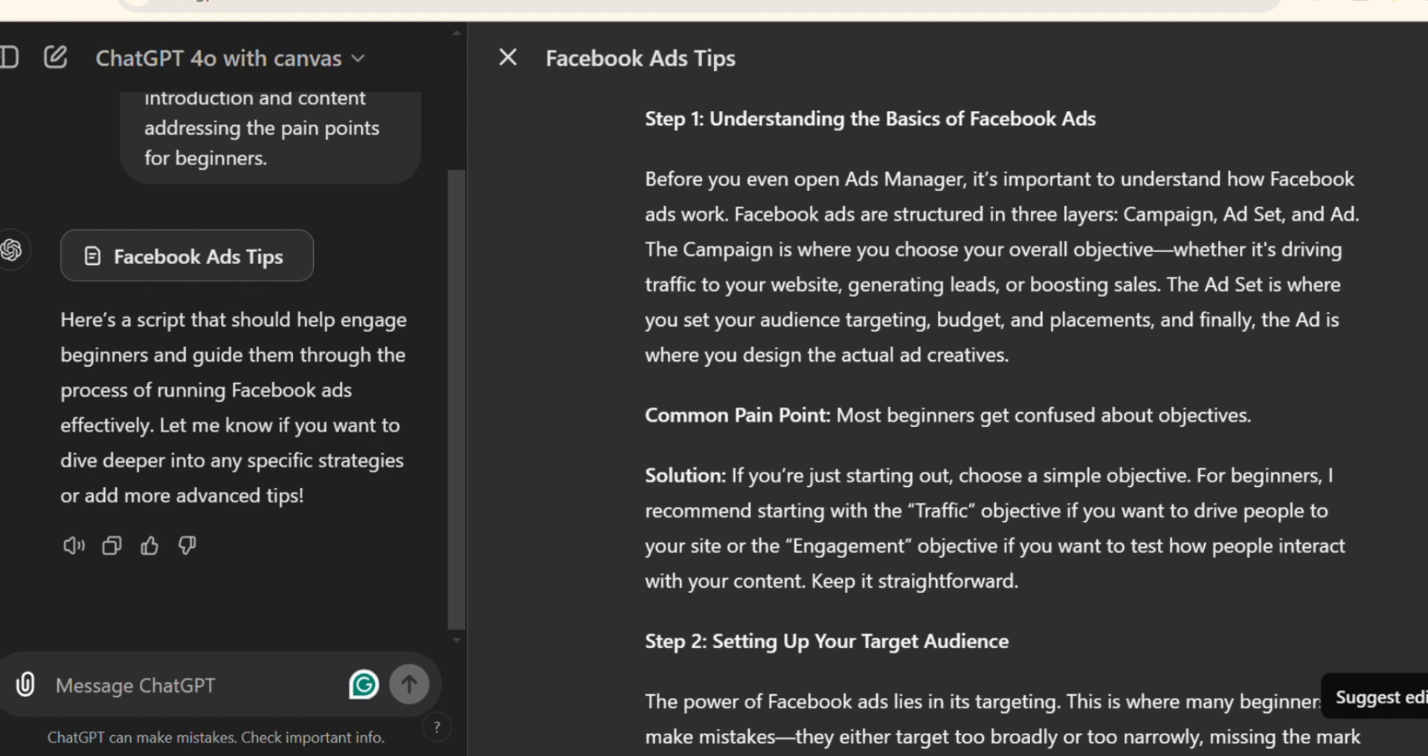
click(1426, 556)
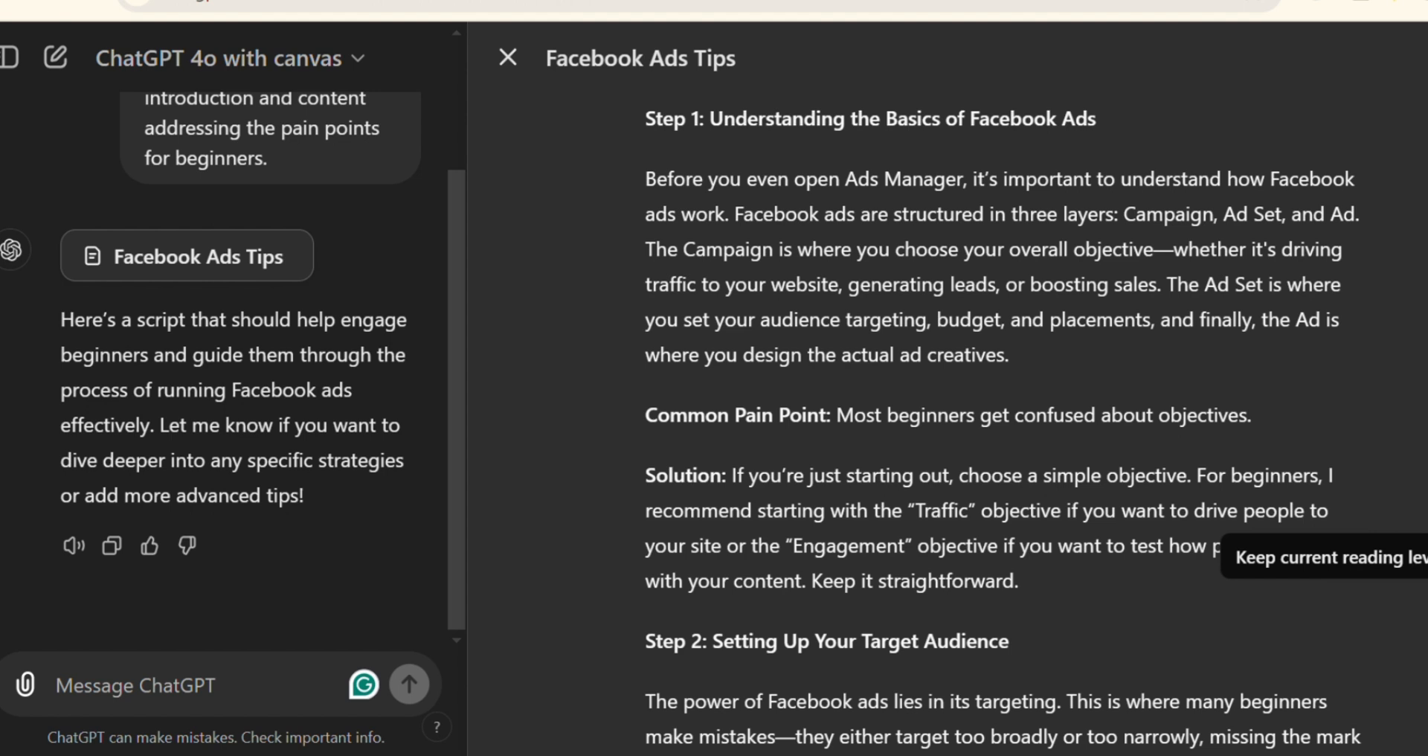
drag(1427, 557, 1426, 483)
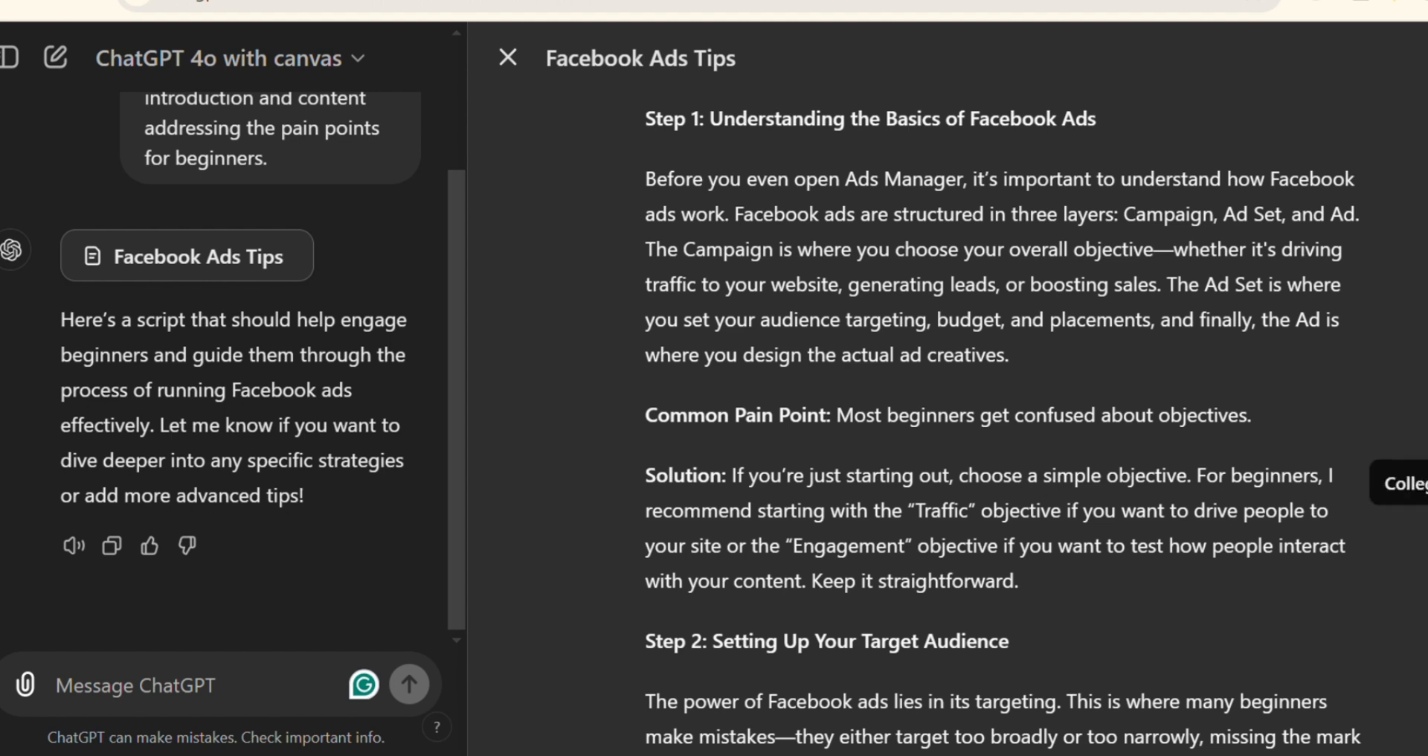
drag(1426, 483, 1426, 556)
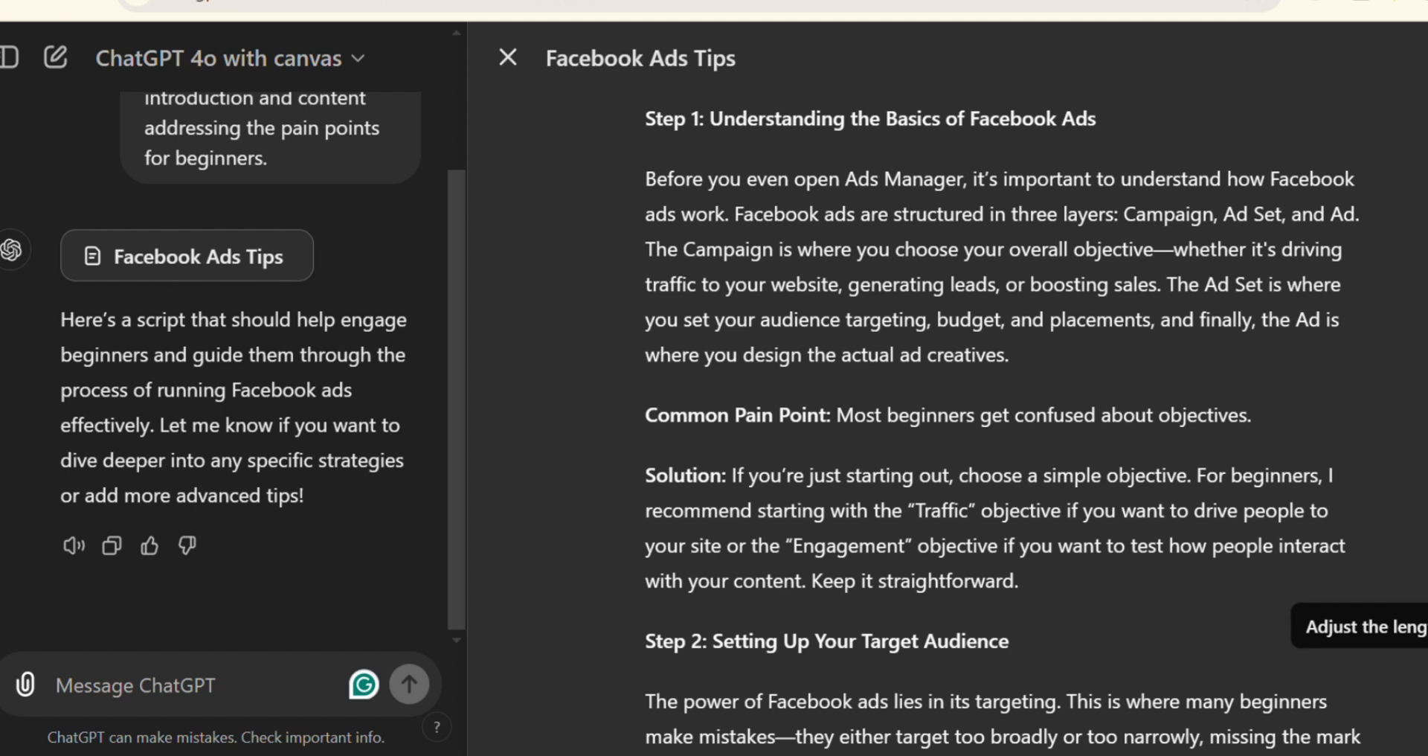
key(Return)
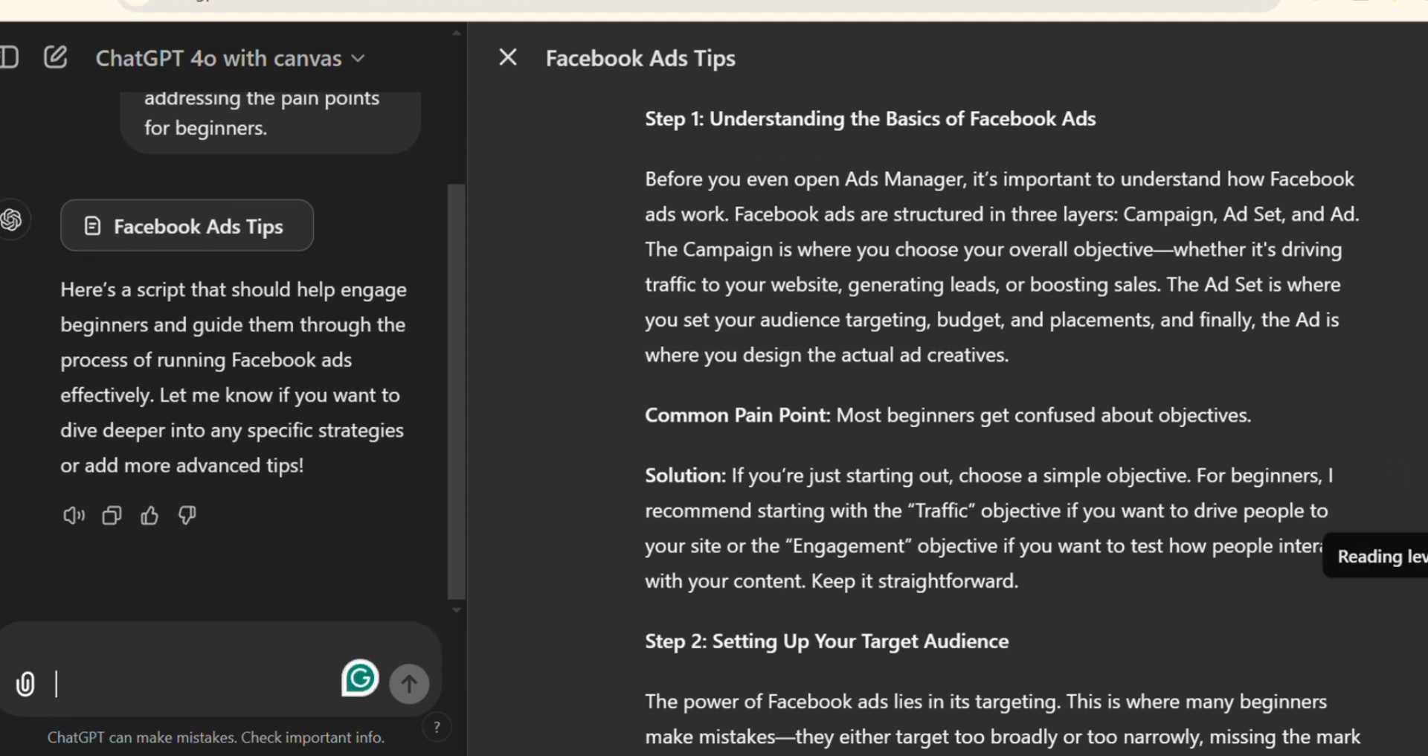
Change the script's reading level to Middle School and apply the rewrite
click(1426, 556)
drag(1426, 556, 1426, 608)
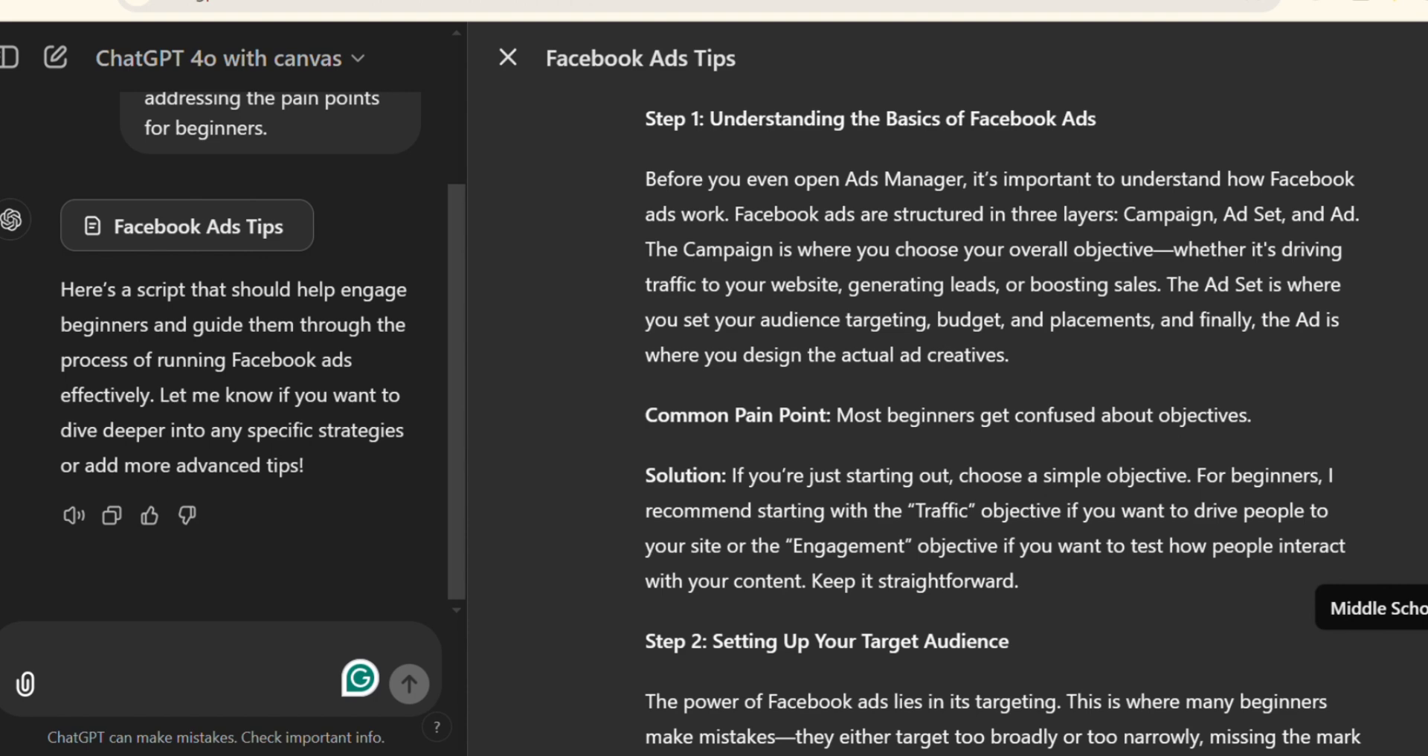
click(1426, 608)
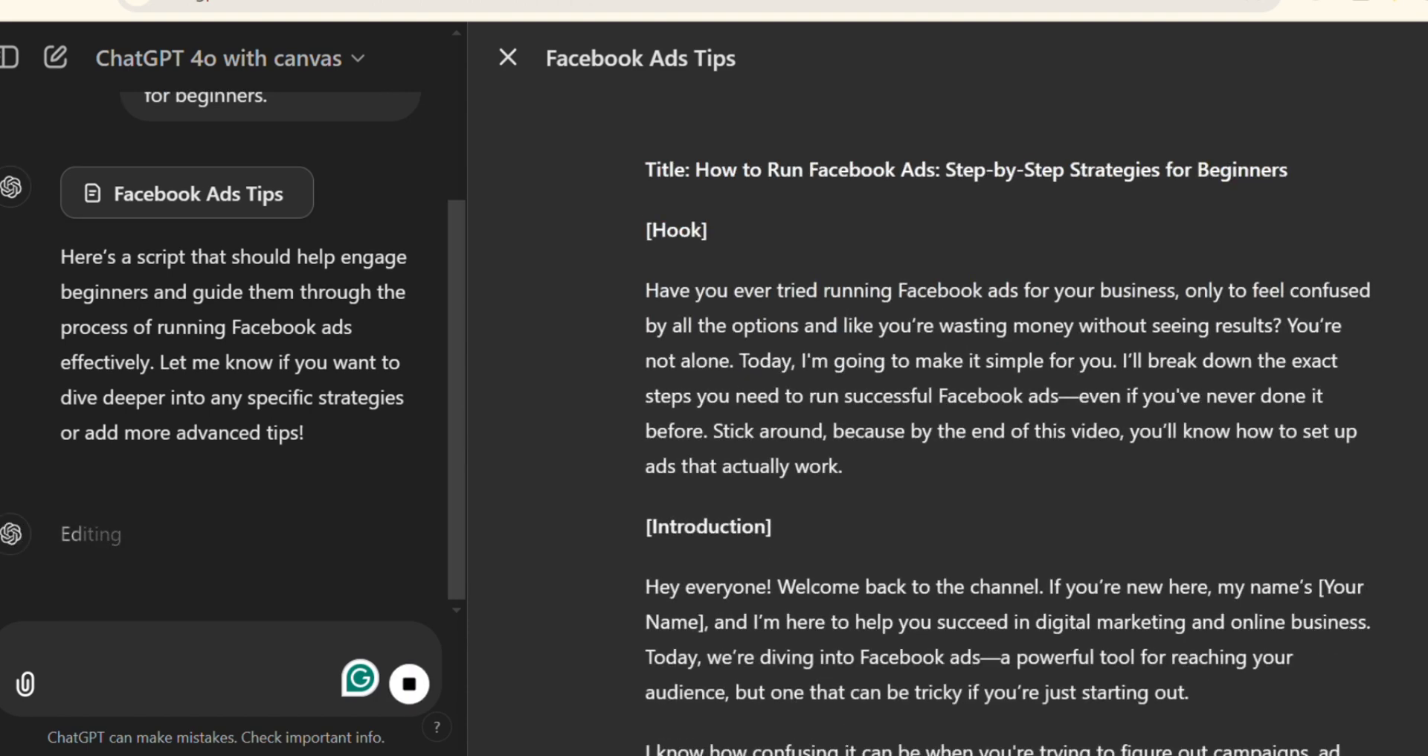
Review the rewritten script from the hook down to the later content steps
scroll(1008, 424, up, 3)
scroll(1008, 425, down, 3)
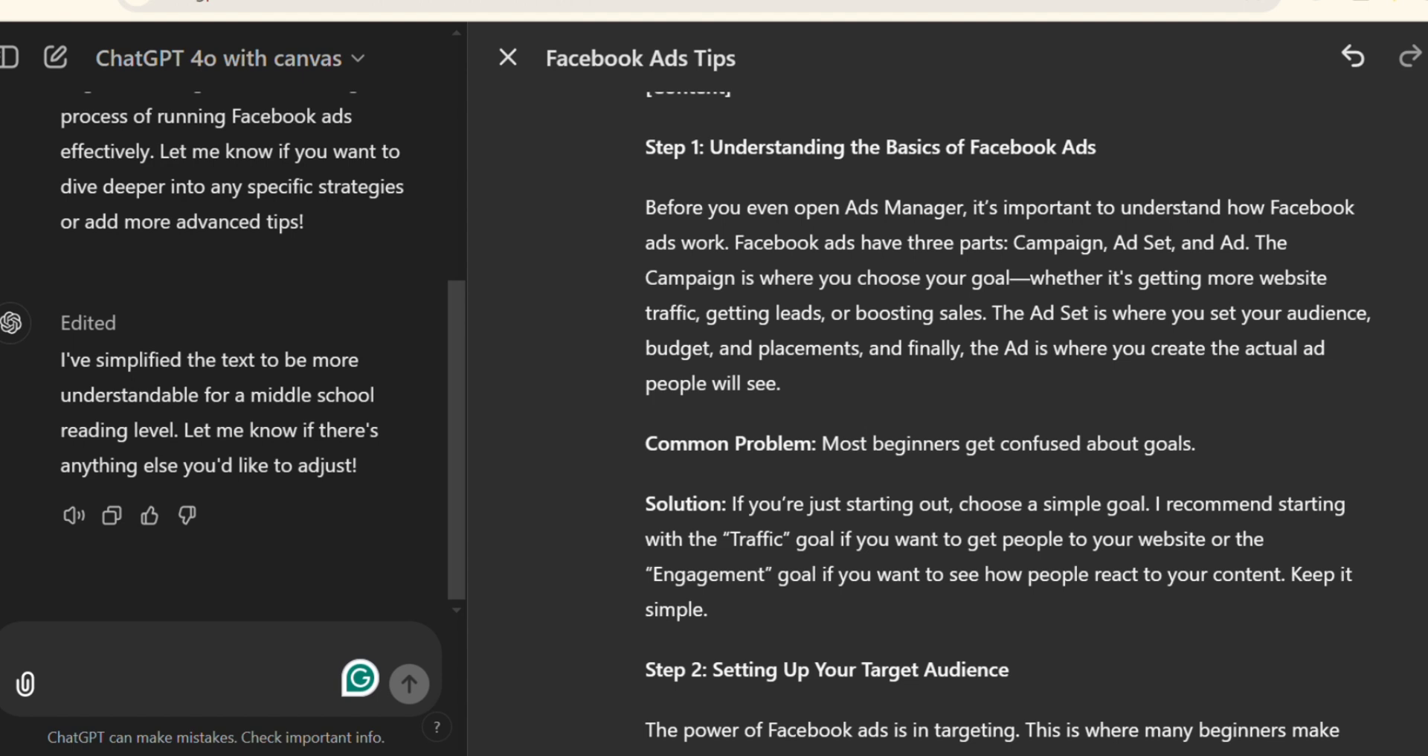
scroll(1008, 425, down, 1)
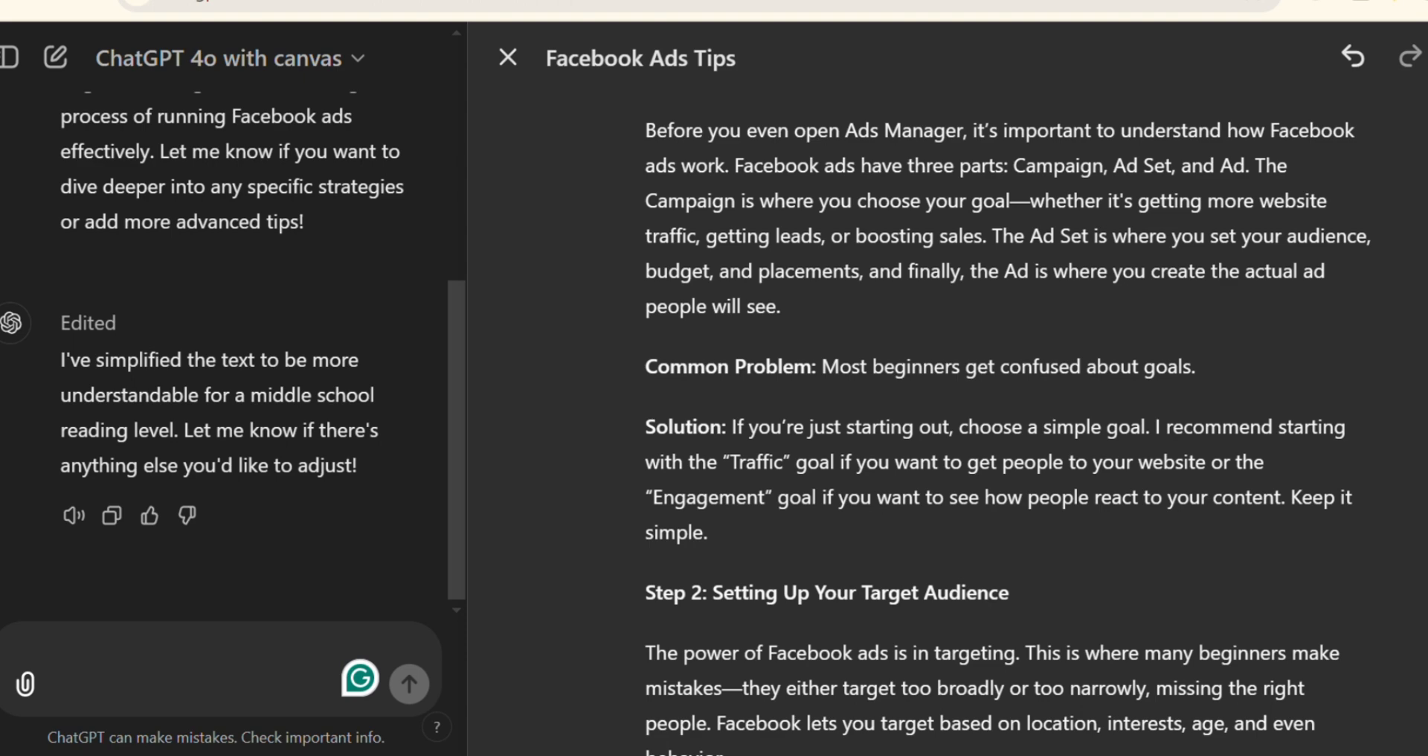
scroll(1008, 424, down, 12)
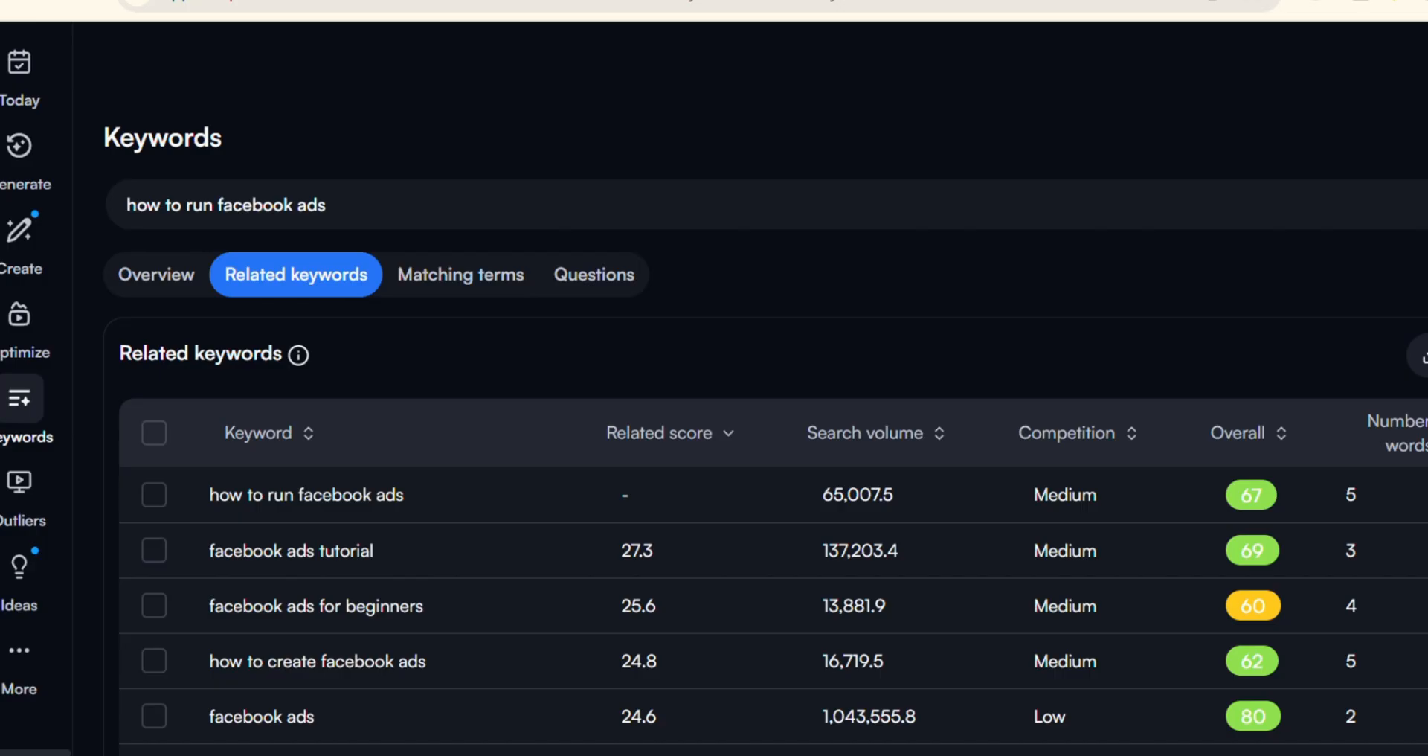
Switch to the vidIQ website and open its Pricing page
click(595, 287)
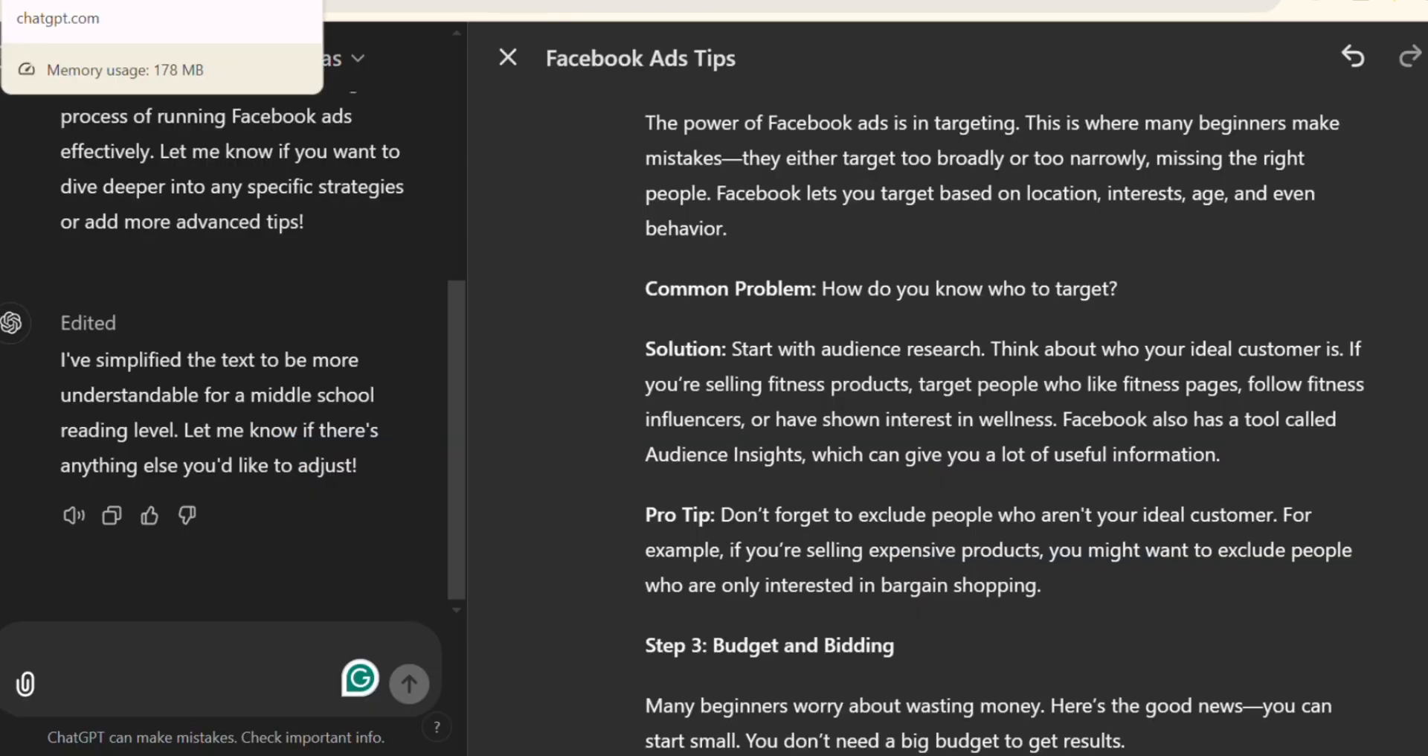
click(548, 9)
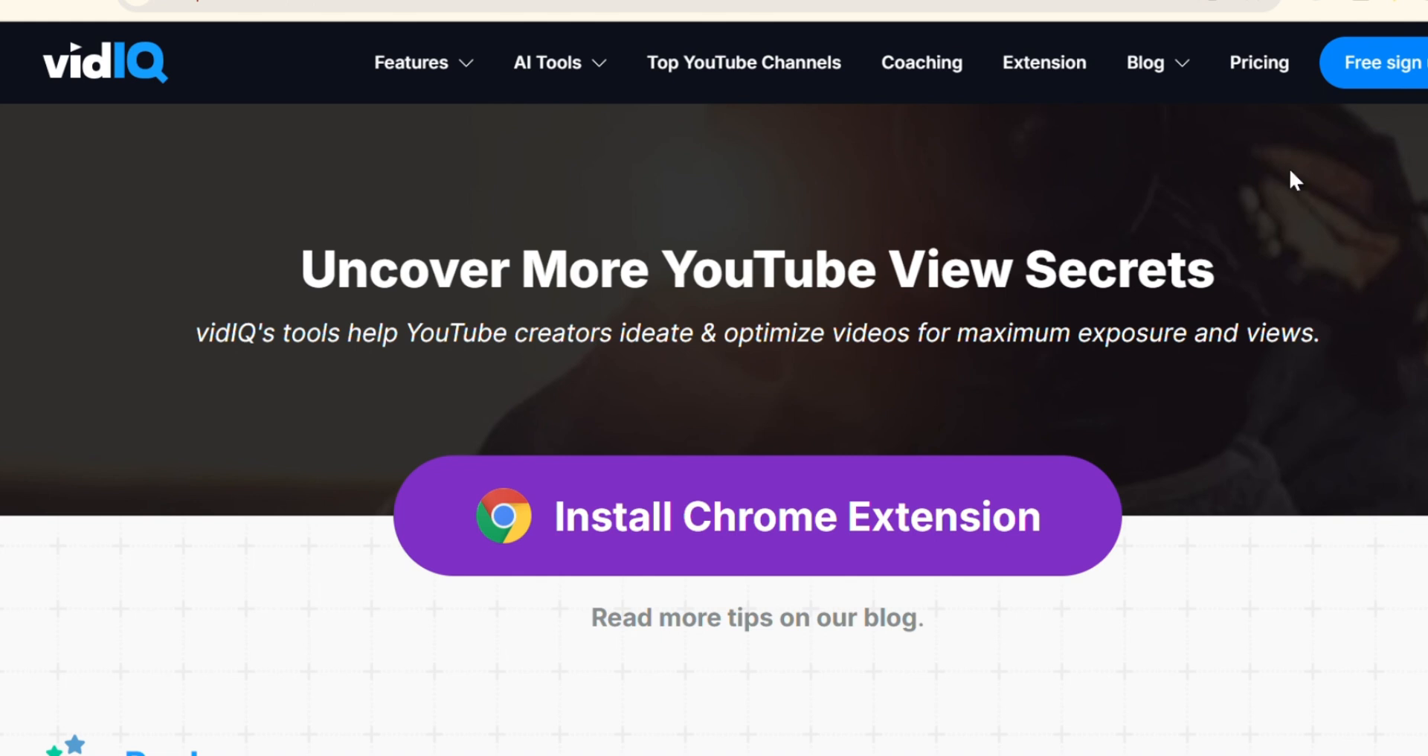
click(1259, 67)
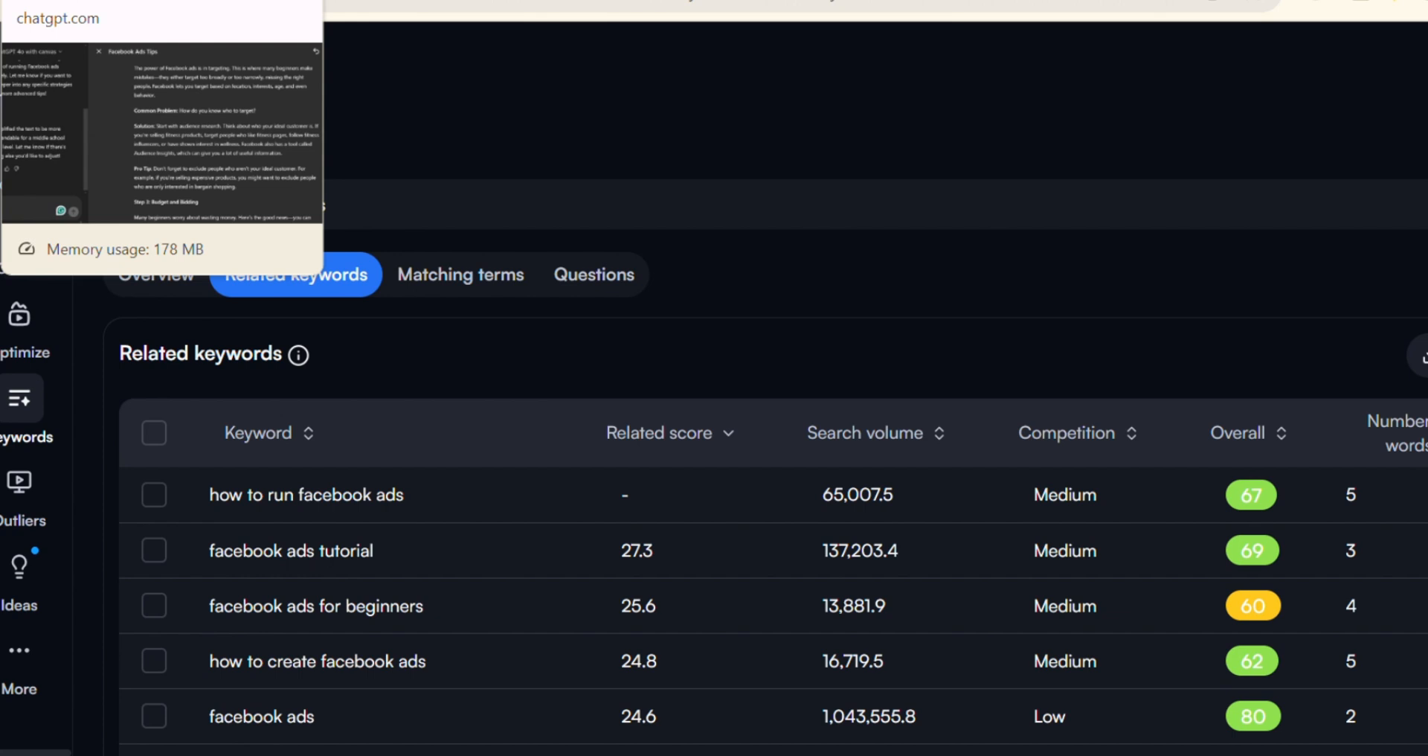
click(96, 0)
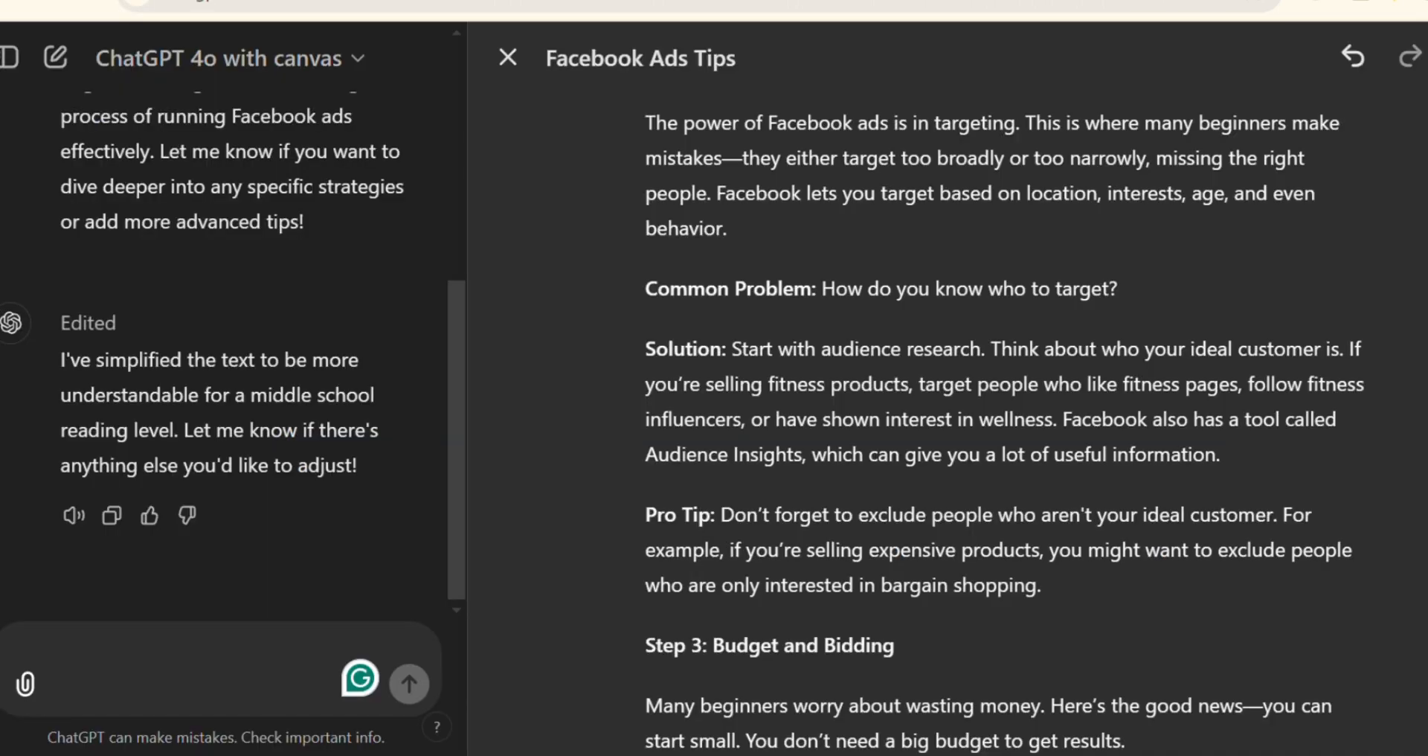
click(283, 0)
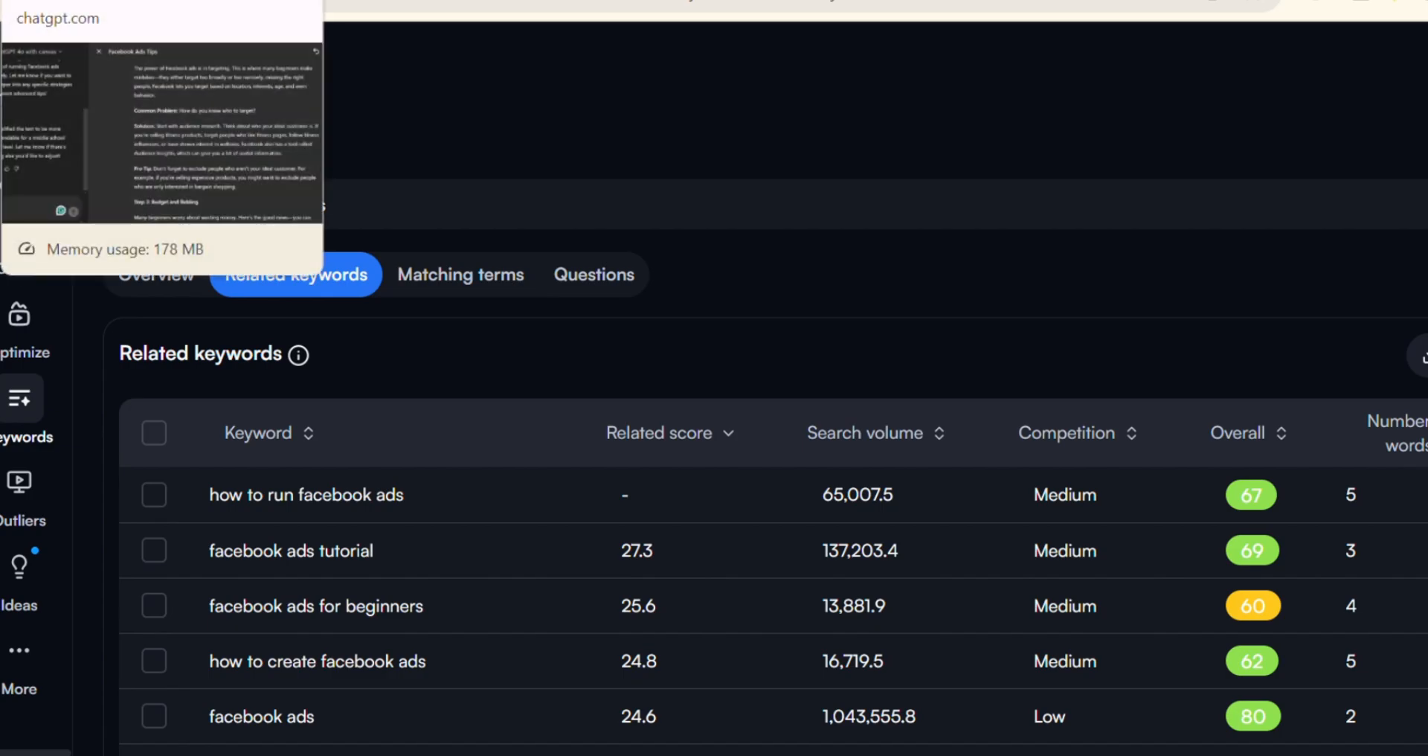
click(97, 0)
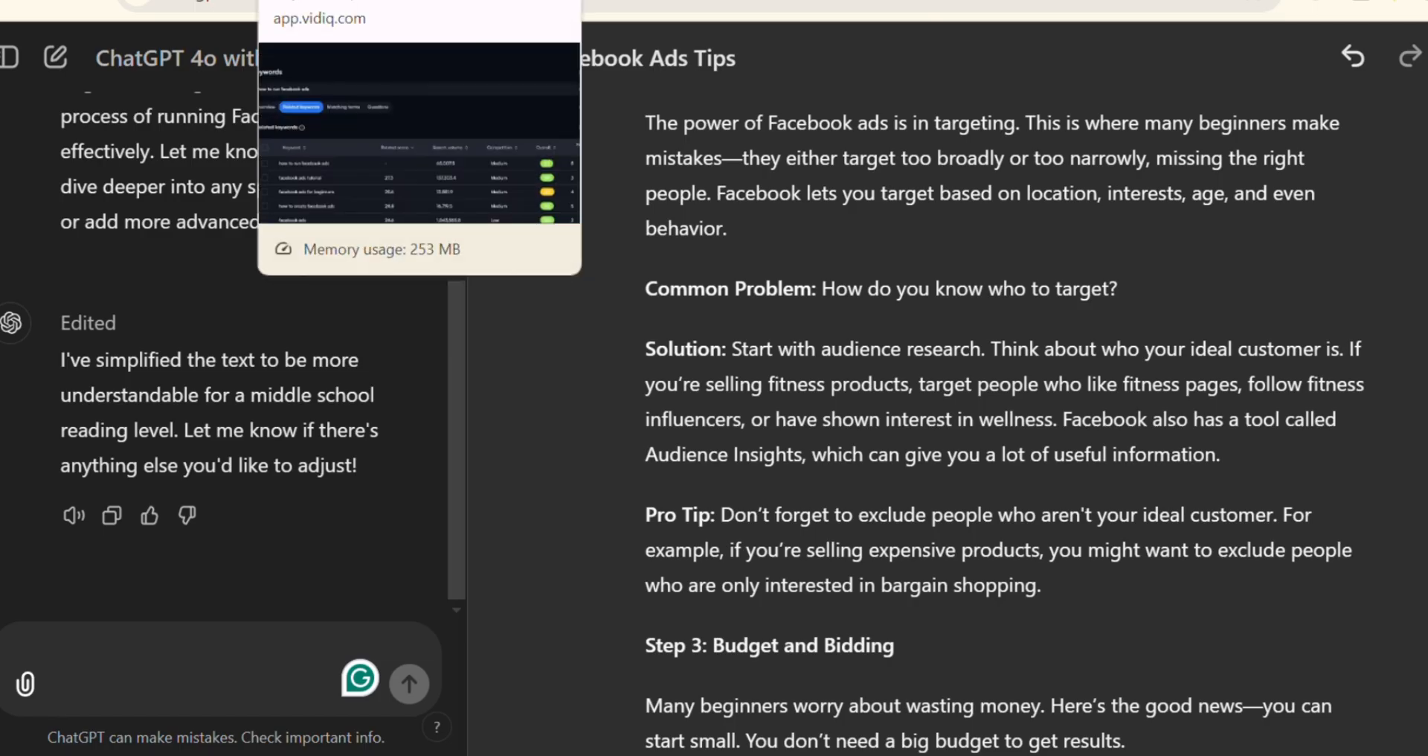